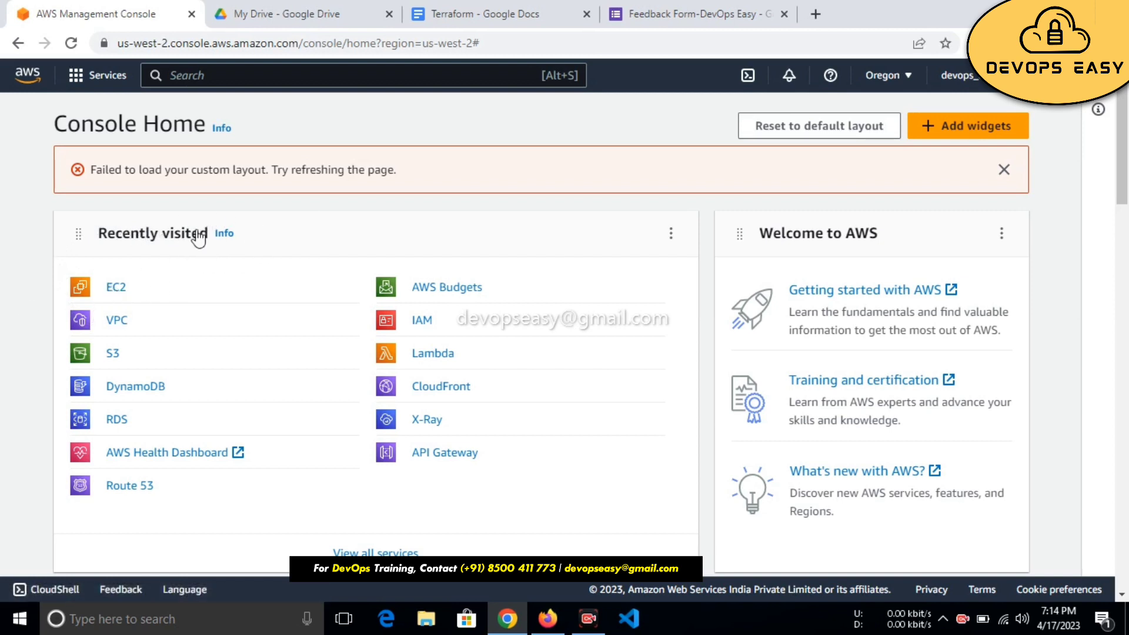
Search the console services for ec2 and open the EC2 service.
left_click(99, 79)
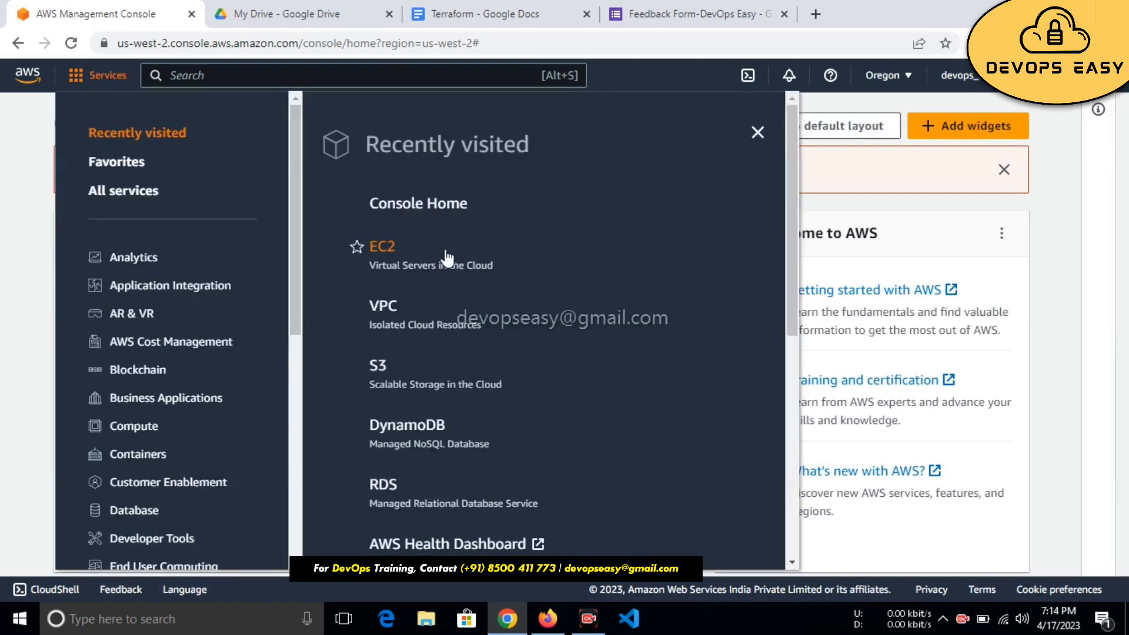
left_click(282, 77)
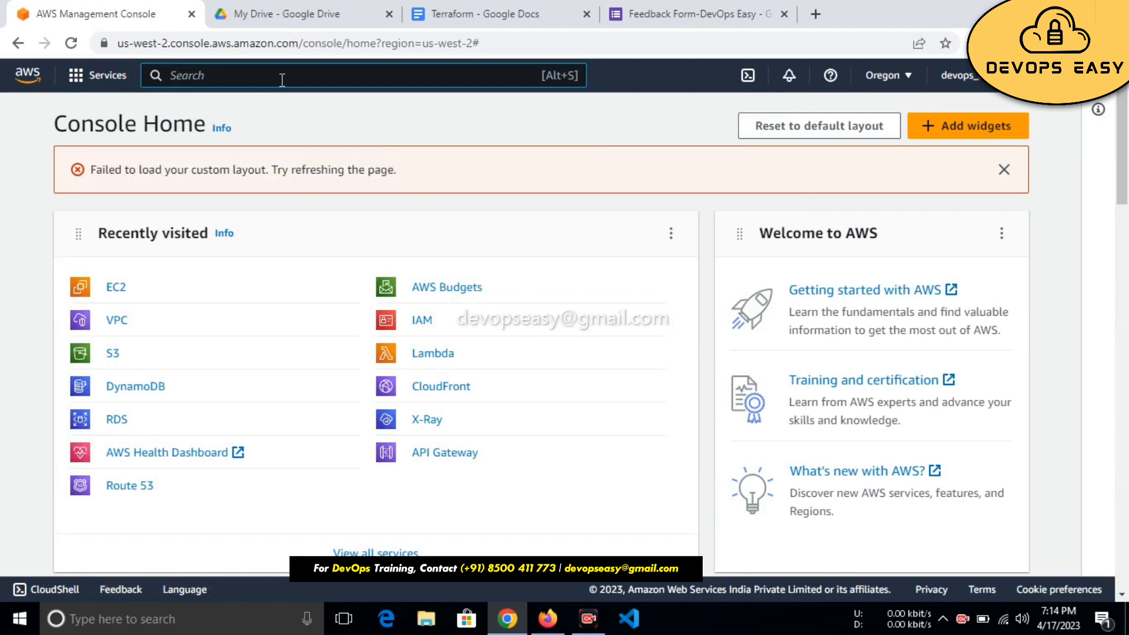
type("ec2")
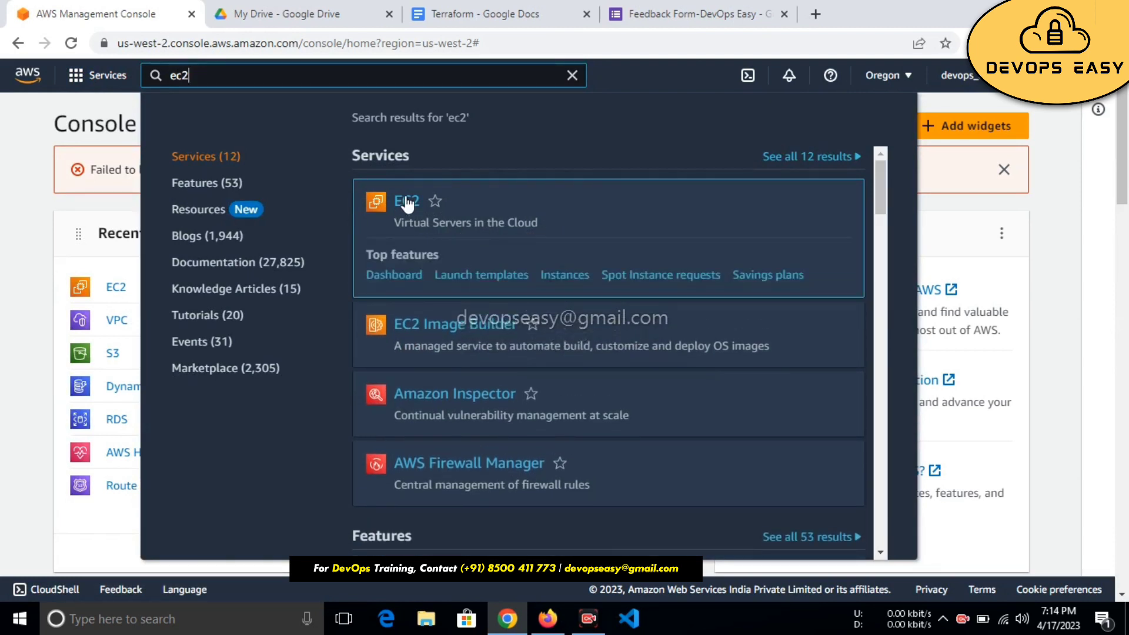
left_click(408, 202)
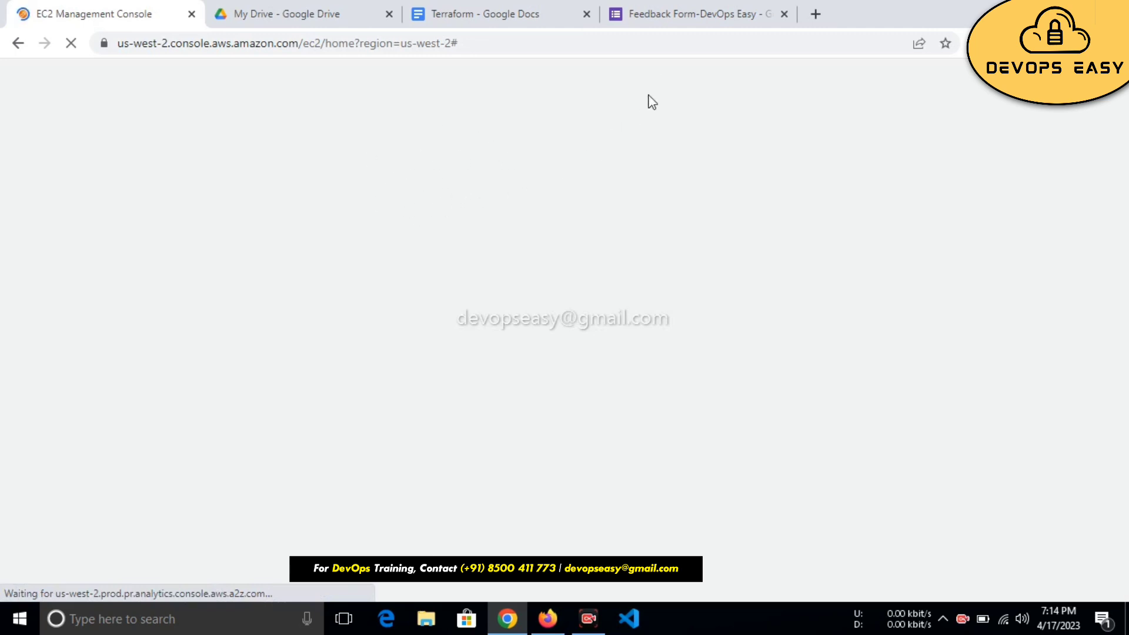
Review the list of necessary software for a DevOps engineer in the Terraform document on Google Docs.
left_click(705, 12)
left_click(520, 12)
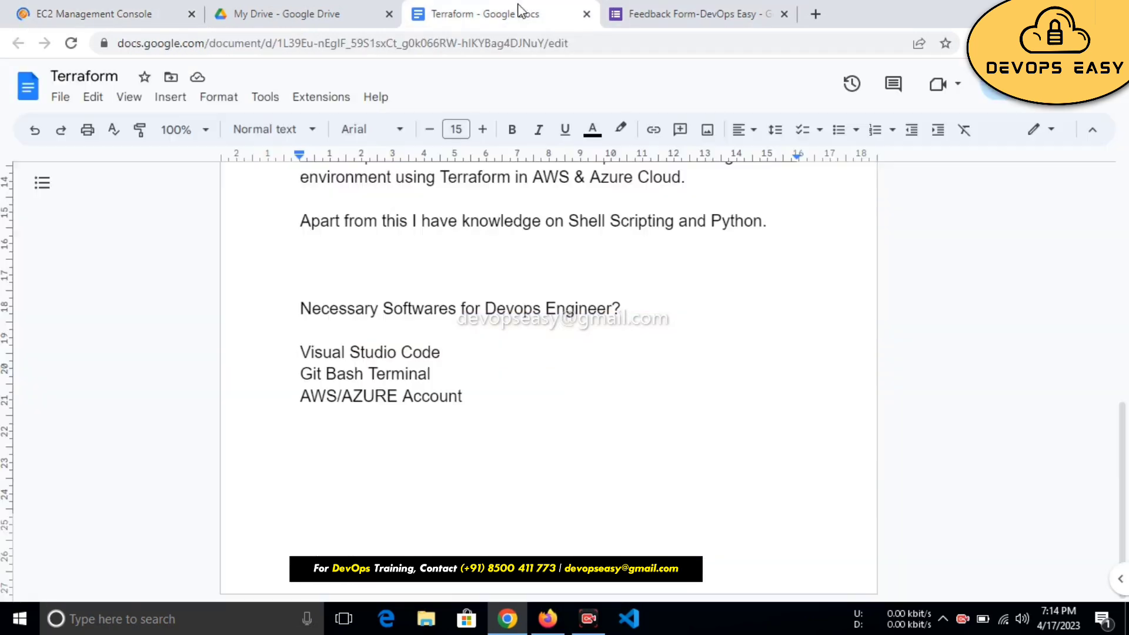
left_click_drag(301, 299, 656, 318)
double_click(410, 352)
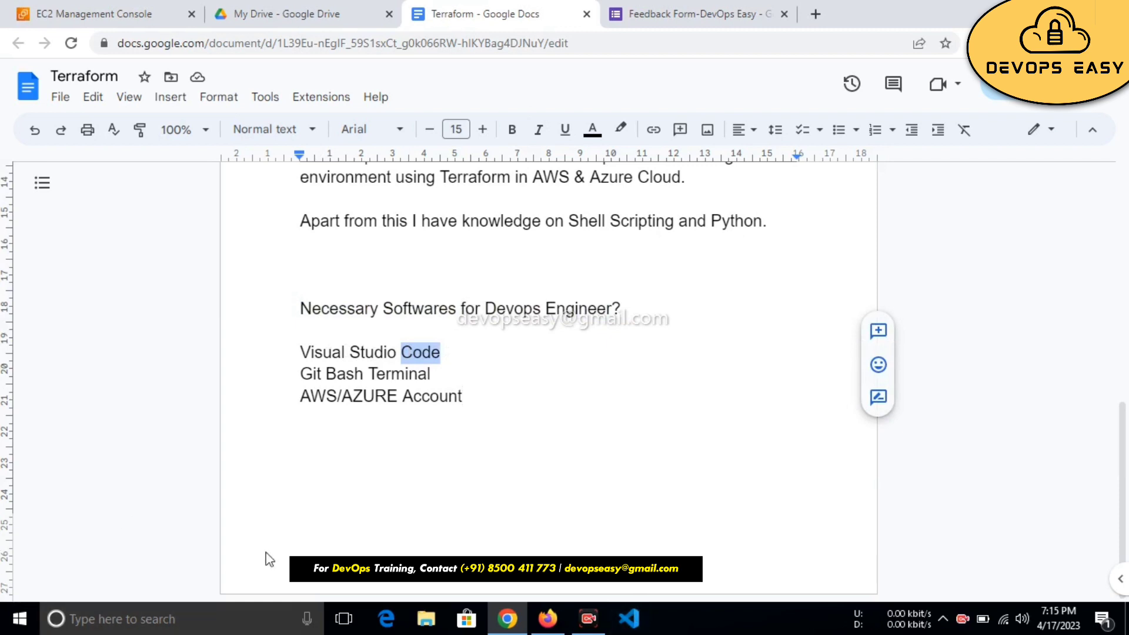
left_click(448, 370)
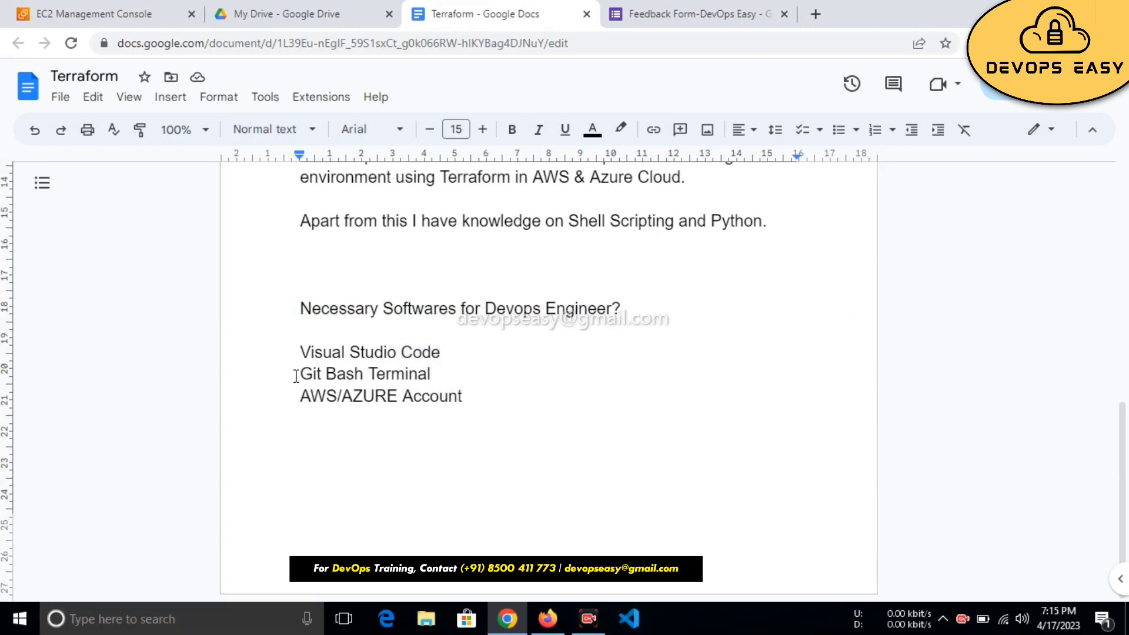
left_click_drag(296, 377, 461, 372)
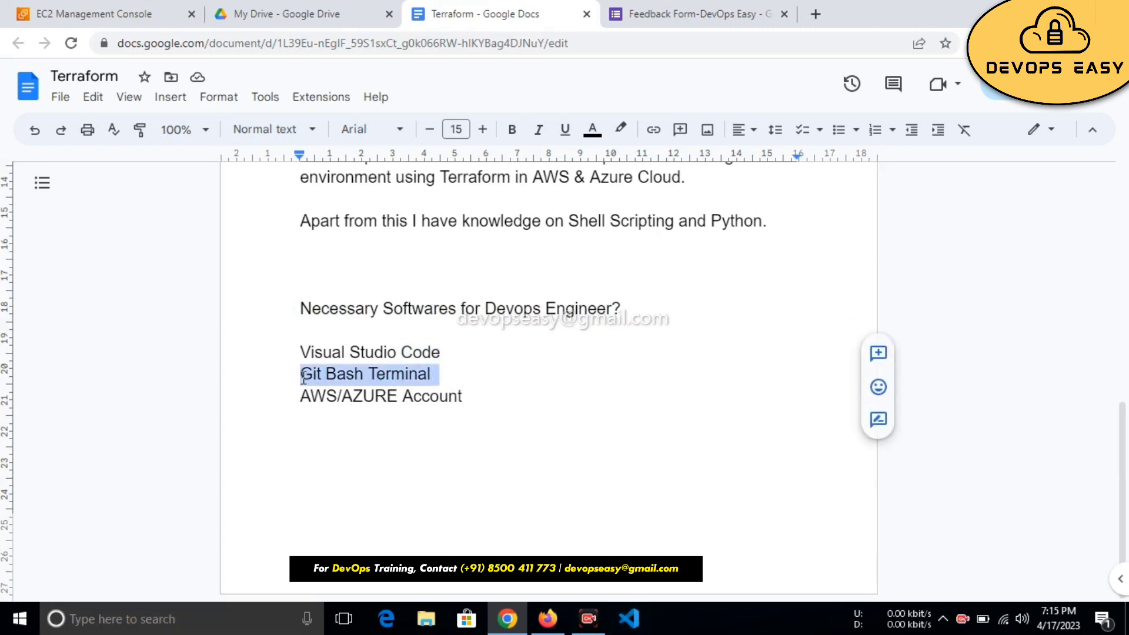
left_click(324, 375)
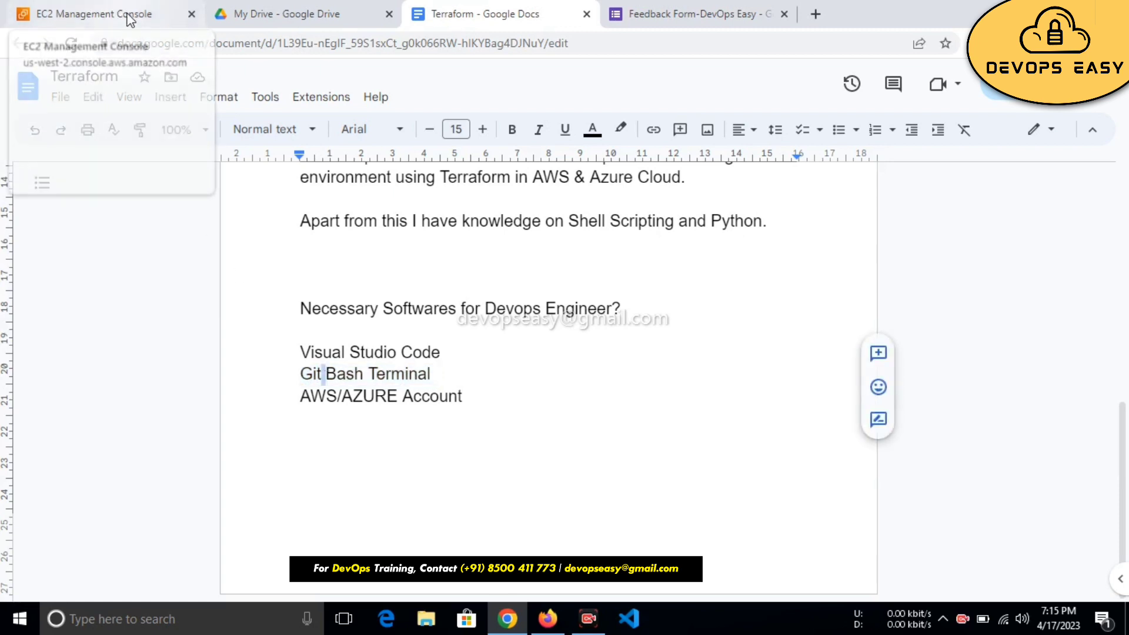
left_click_drag(464, 395, 304, 408)
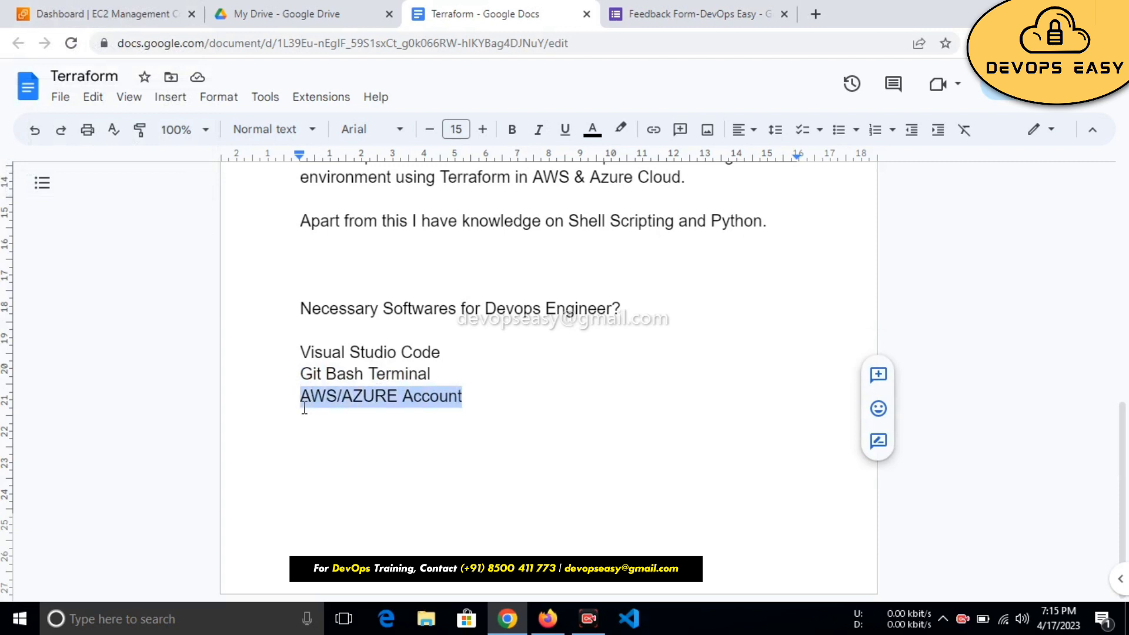
Switch back to the EC2 console, open the running instances and start launching a new instance.
left_click(133, 24)
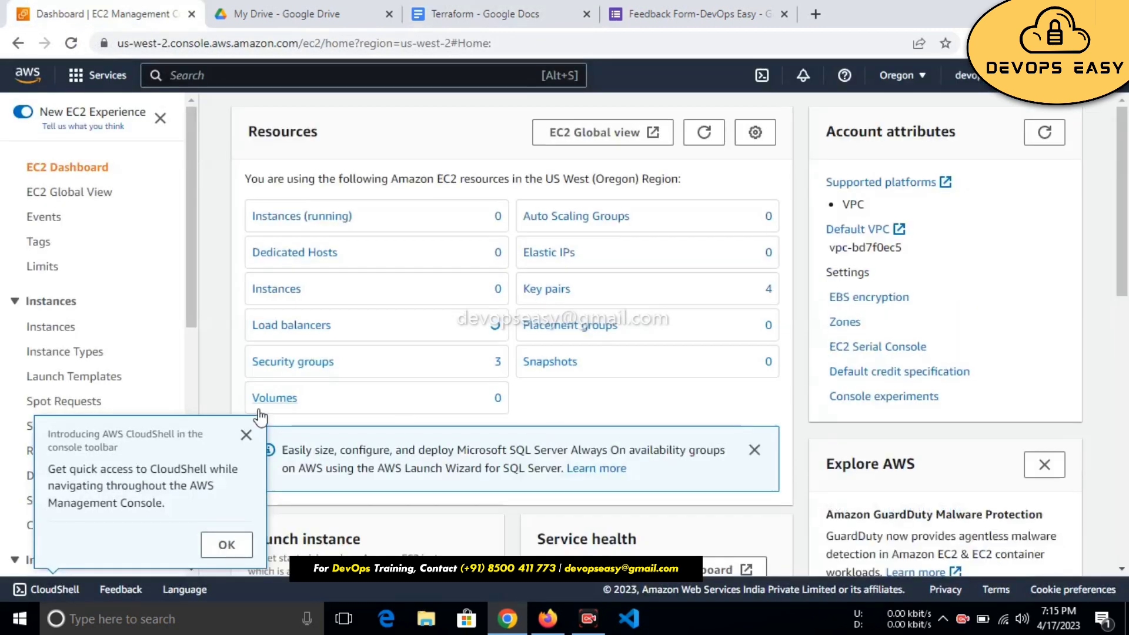
left_click(246, 435)
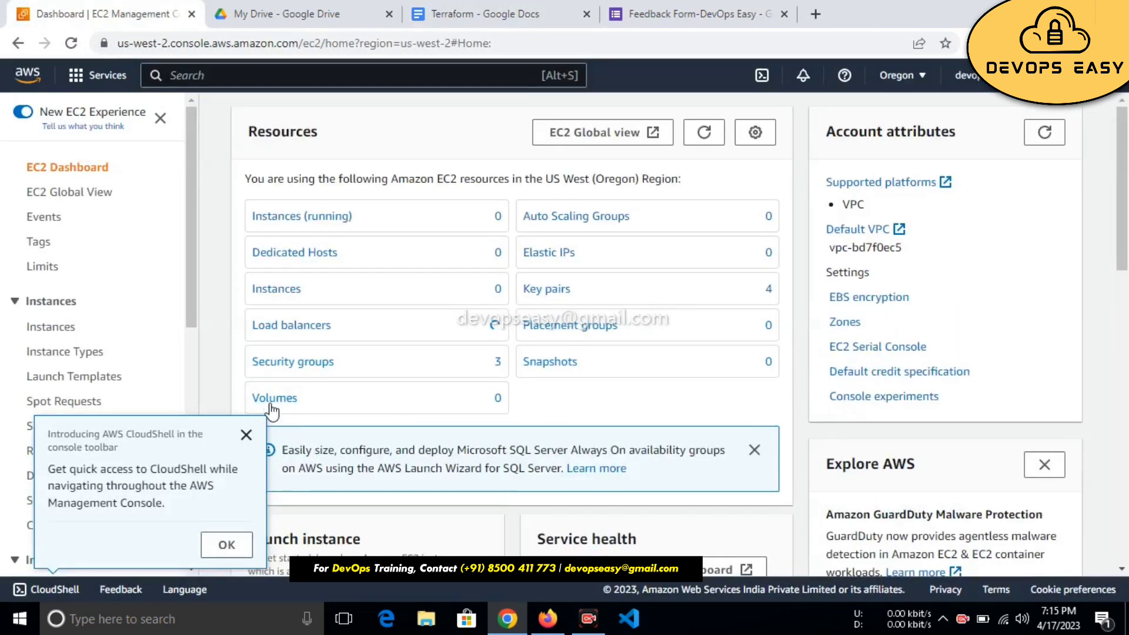
left_click(320, 222)
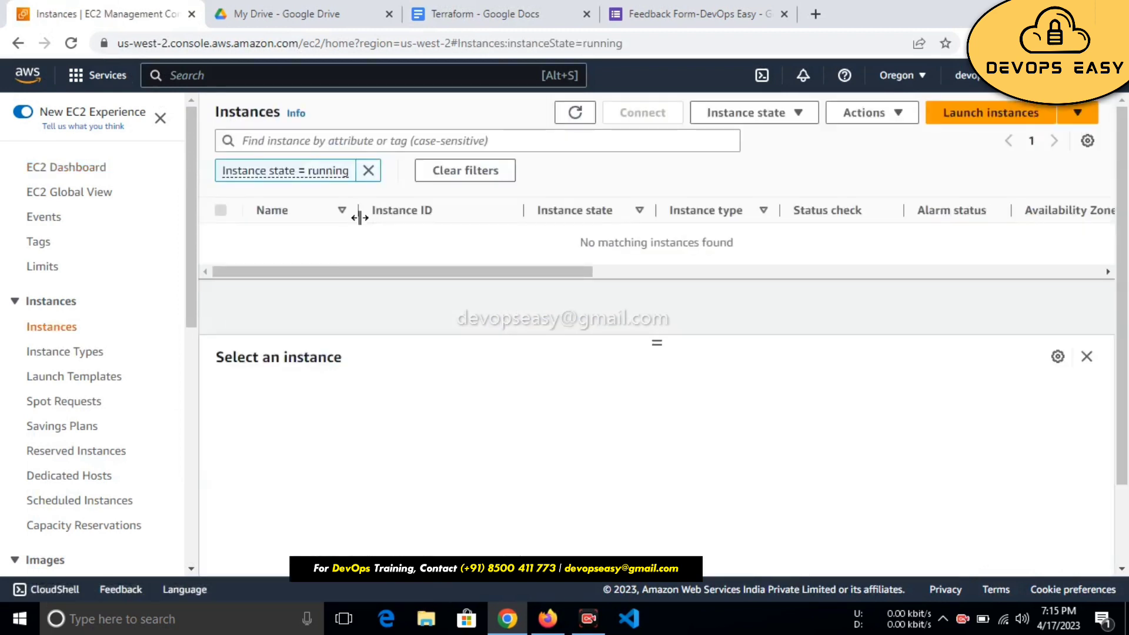
left_click(1006, 121)
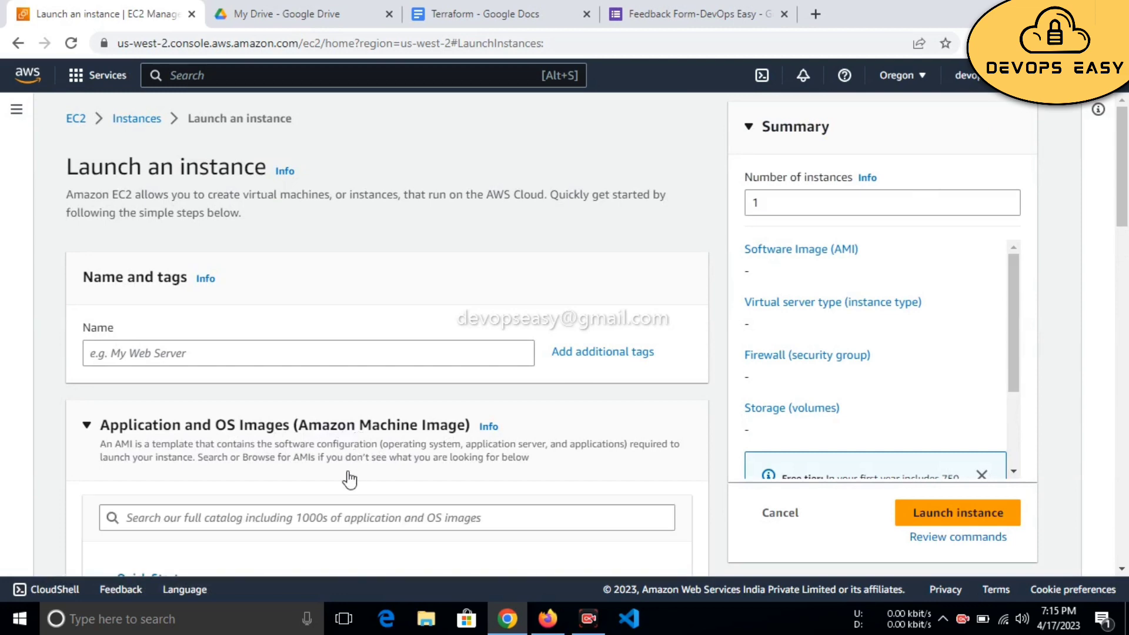
Choose Ubuntu as the operating system and Ubuntu Server 20.04 LTS (HVM), SSD Volume Type as the machine image.
scroll(348, 471, "down", 5)
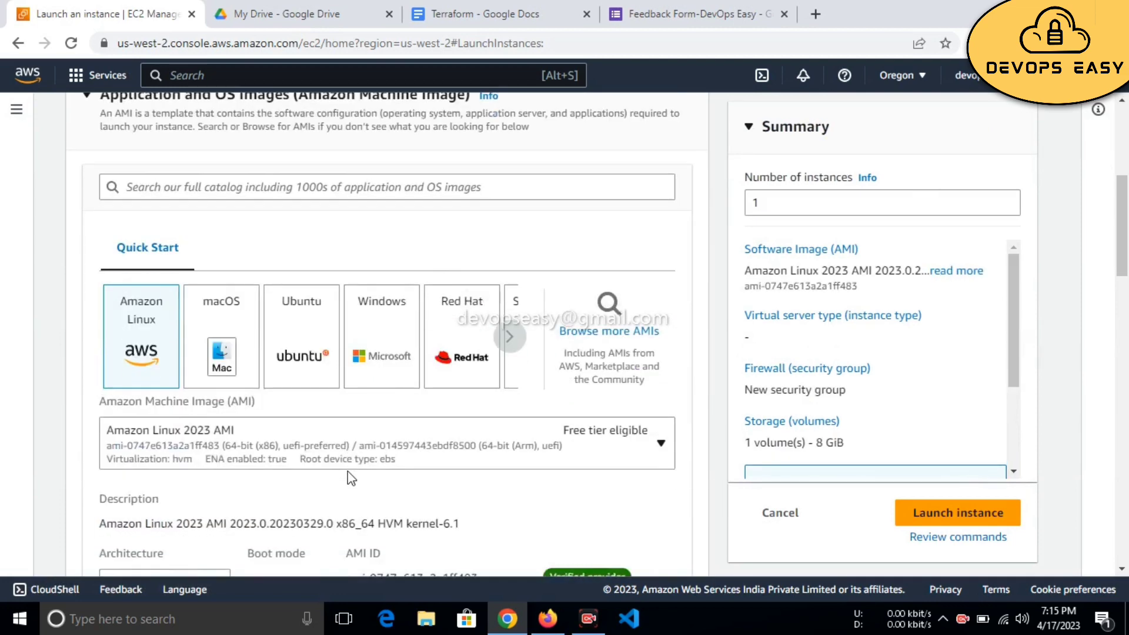
left_click(305, 346)
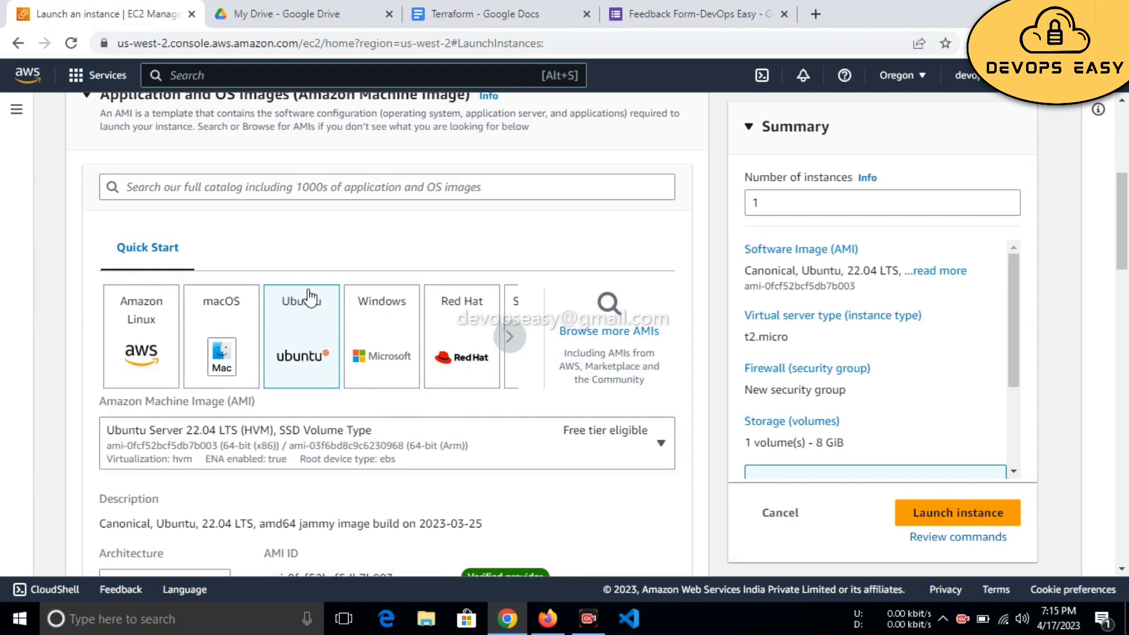
left_click(435, 437)
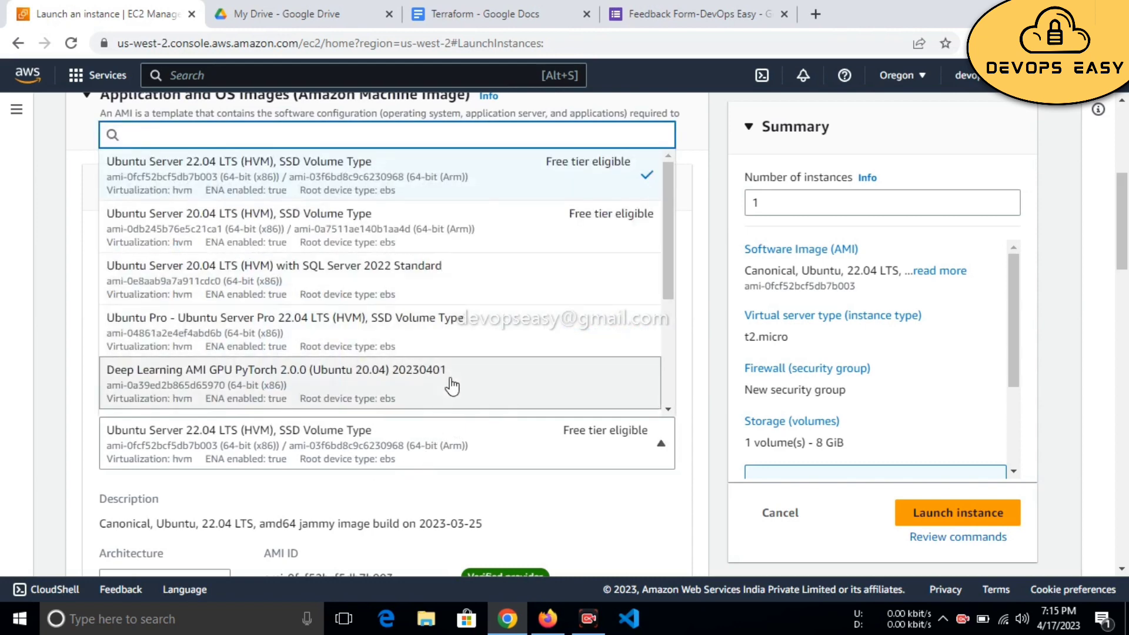
scroll(449, 386, "down", 4)
scroll(451, 386, "up", 1)
scroll(452, 387, "up", 3)
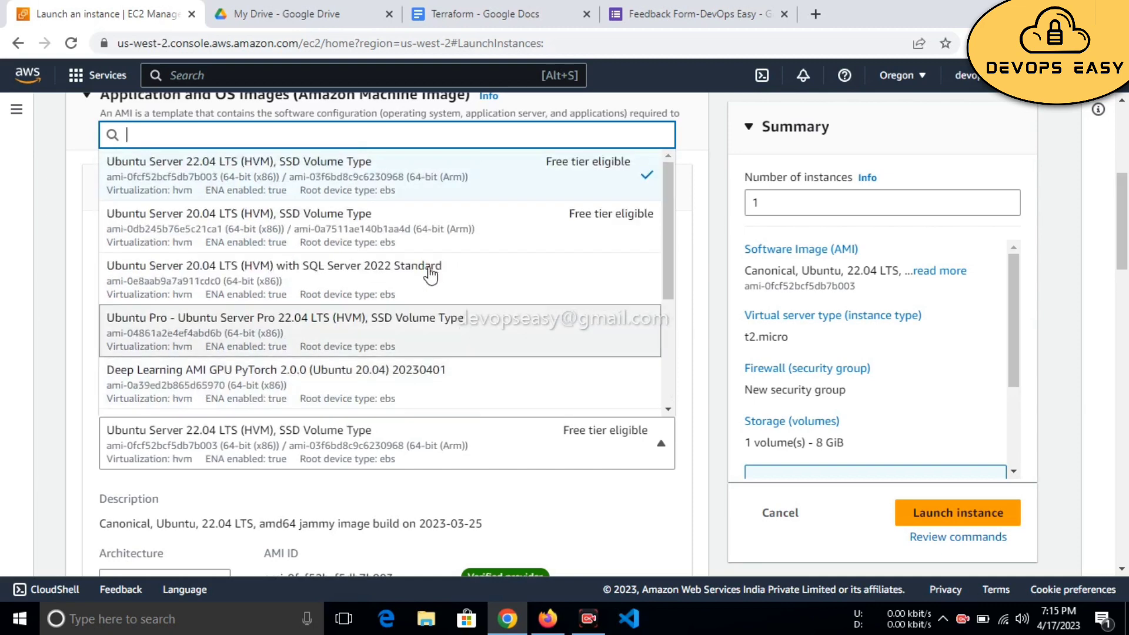
left_click(403, 236)
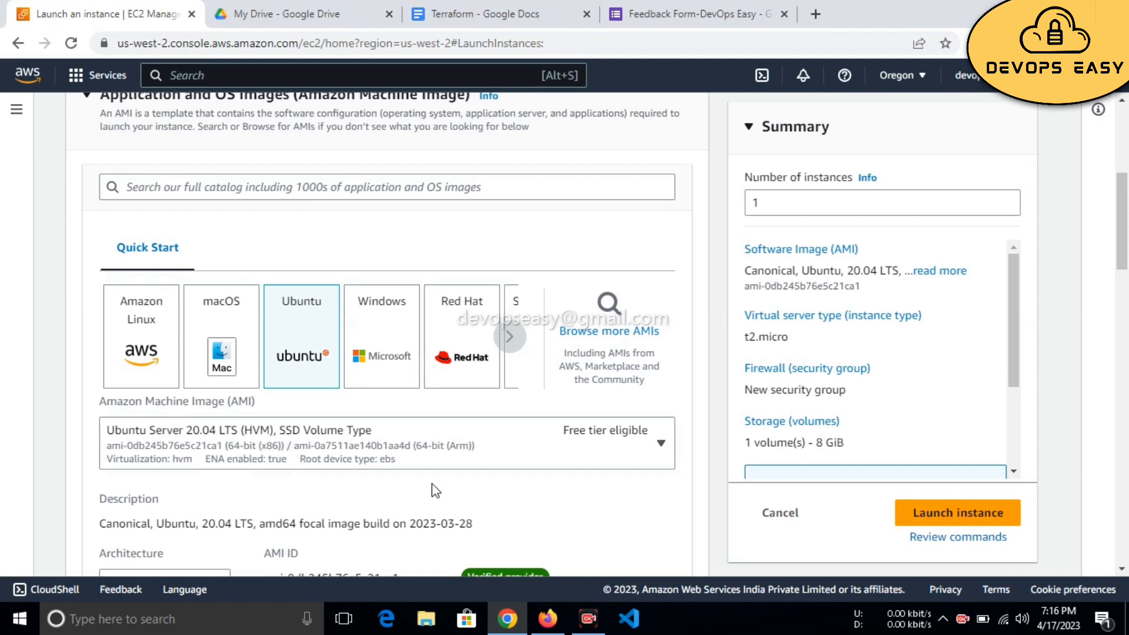
Examine the description, architecture and AMI ID of the selected Ubuntu image.
scroll(433, 487, "down", 2)
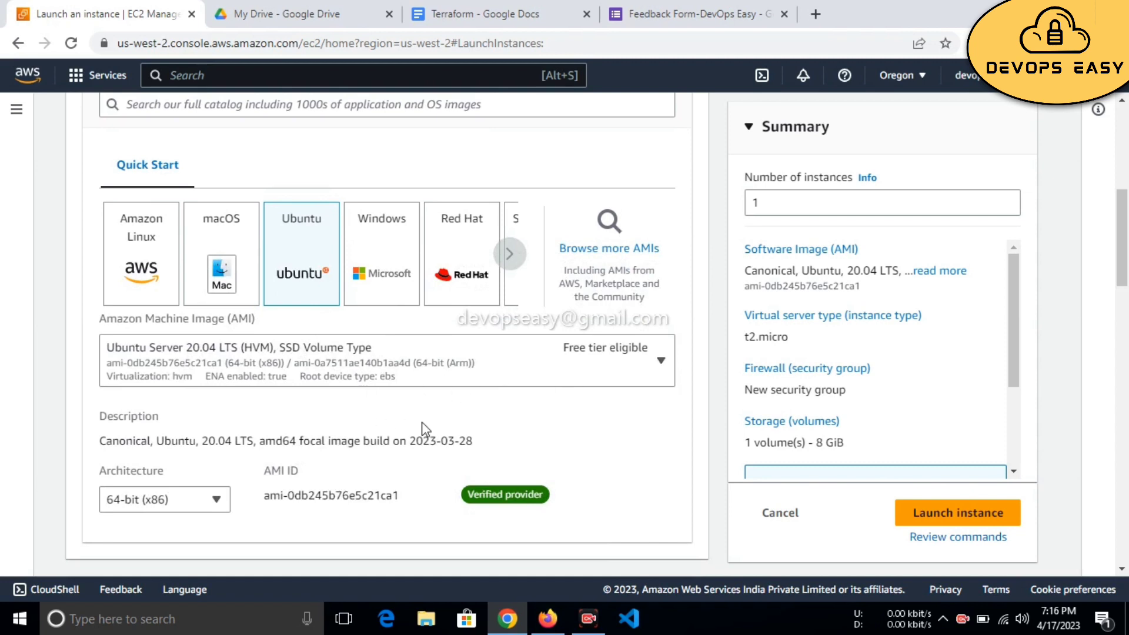
scroll(421, 397, "down", 2)
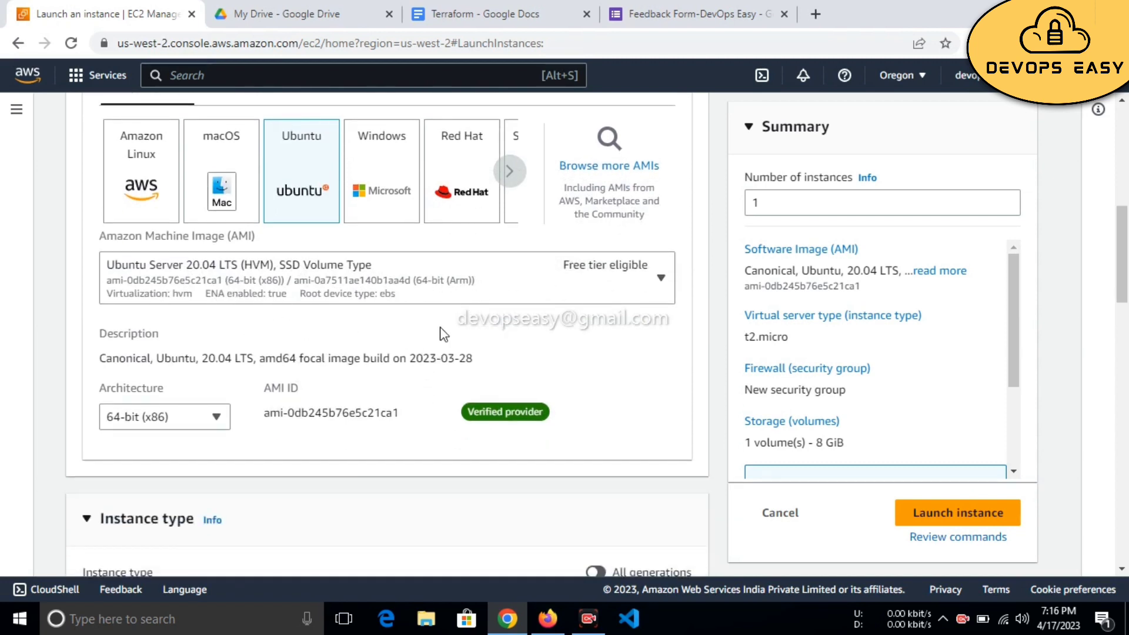
left_click_drag(262, 415, 415, 411)
left_click(395, 394)
Look over the available instance types, keeping t2.micro selected.
scroll(329, 405, "down", 5)
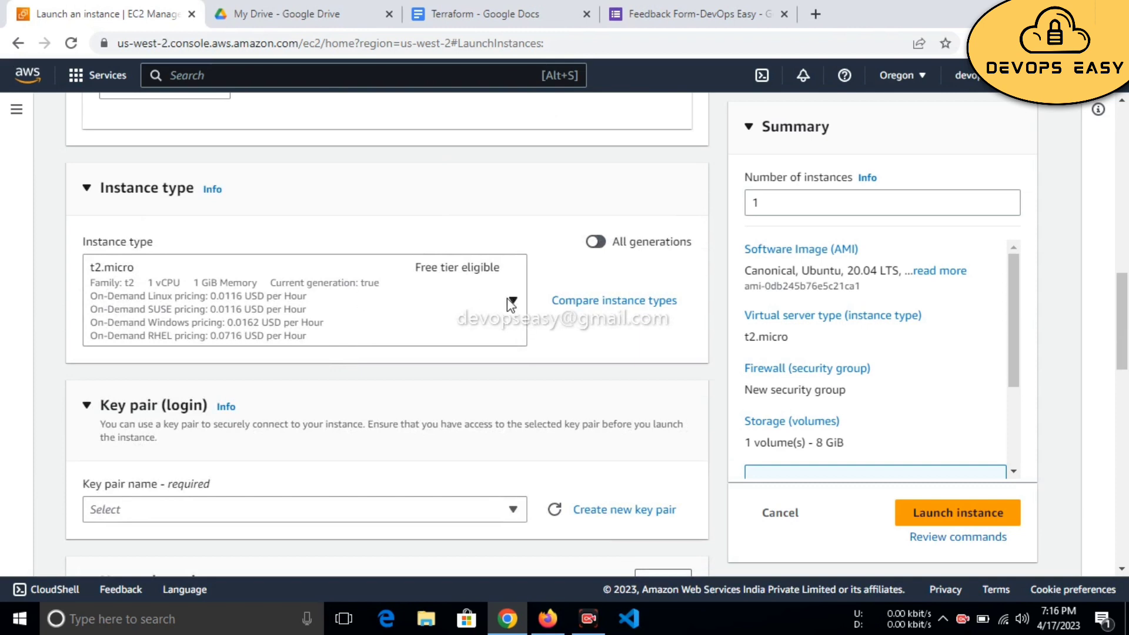
left_click(511, 302)
left_click(511, 302)
left_click(151, 272)
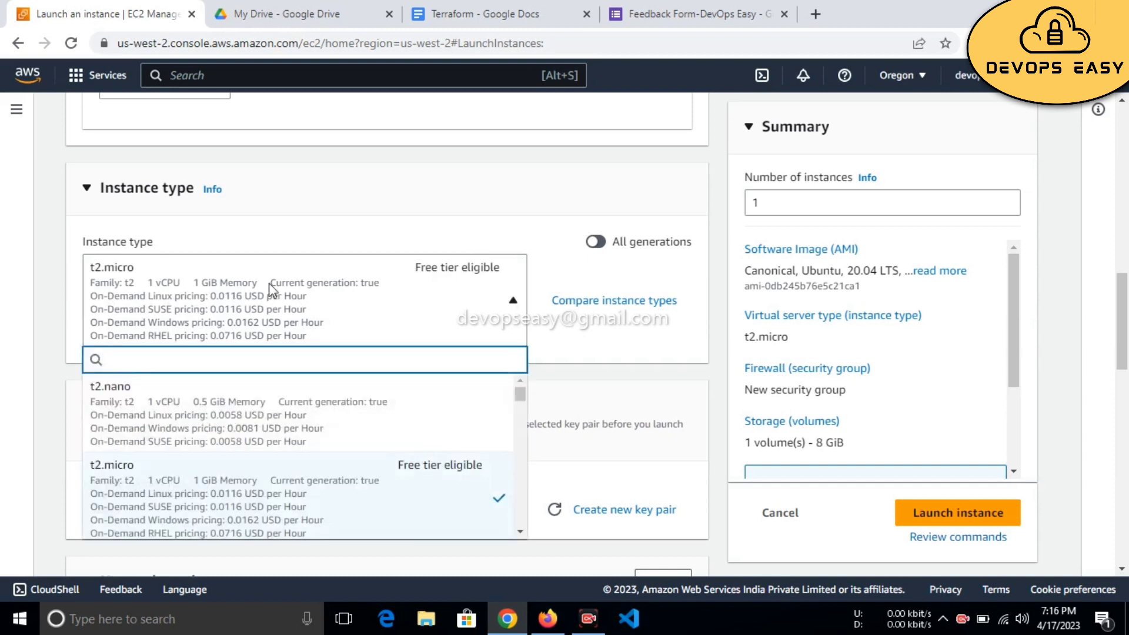
left_click(367, 298)
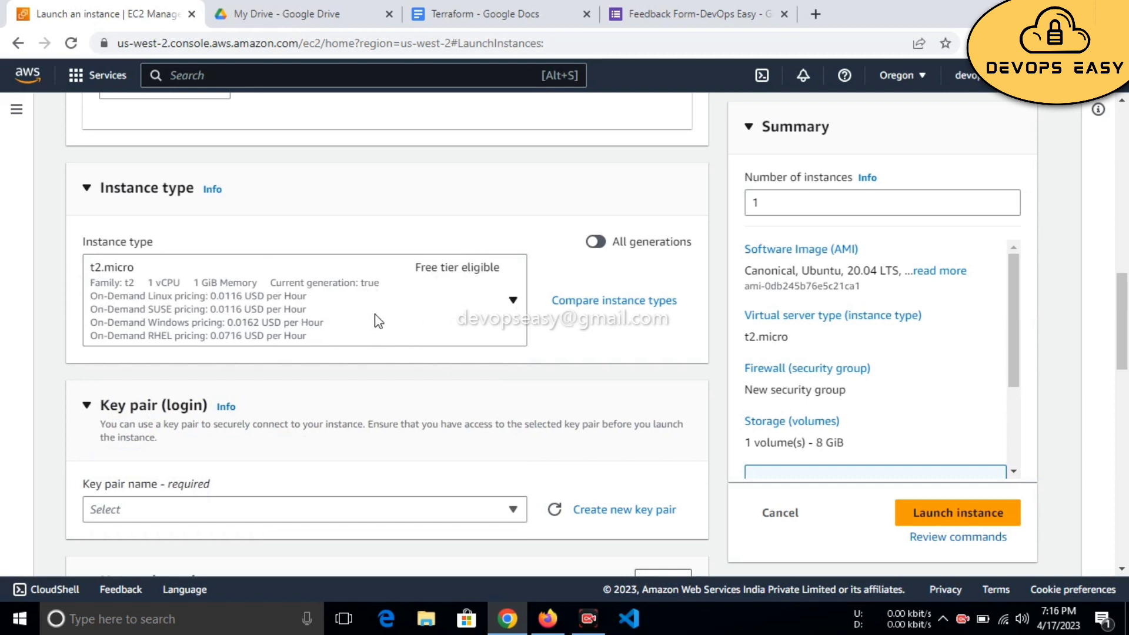
Examine the name, type and private key file format options for a new key pair, and cancel its creation.
scroll(375, 313, "down", 3)
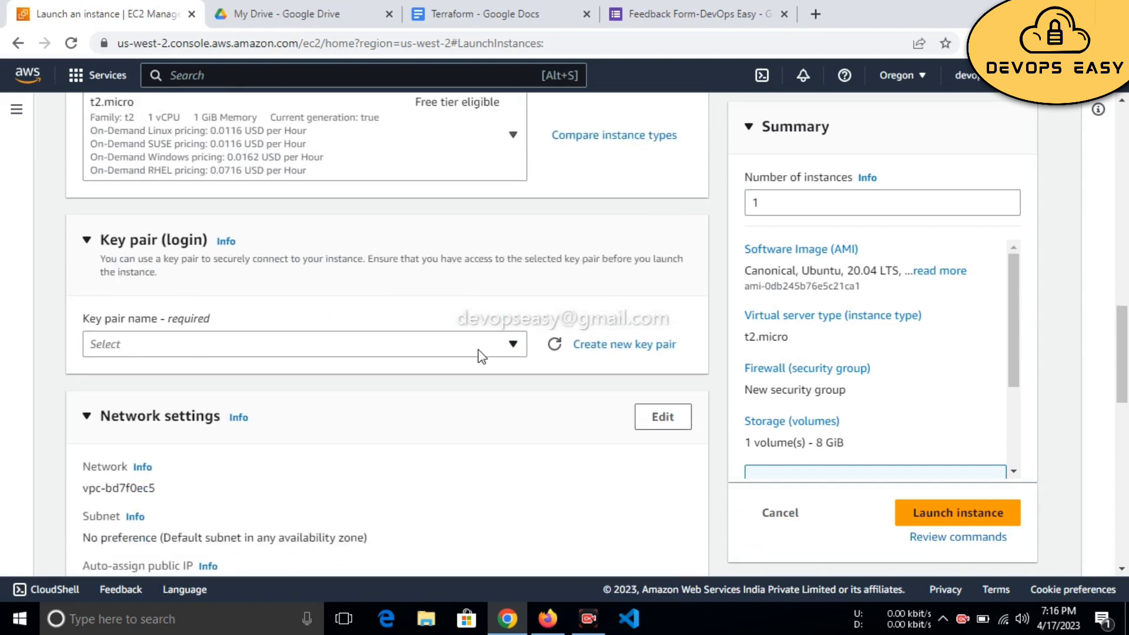
left_click(615, 346)
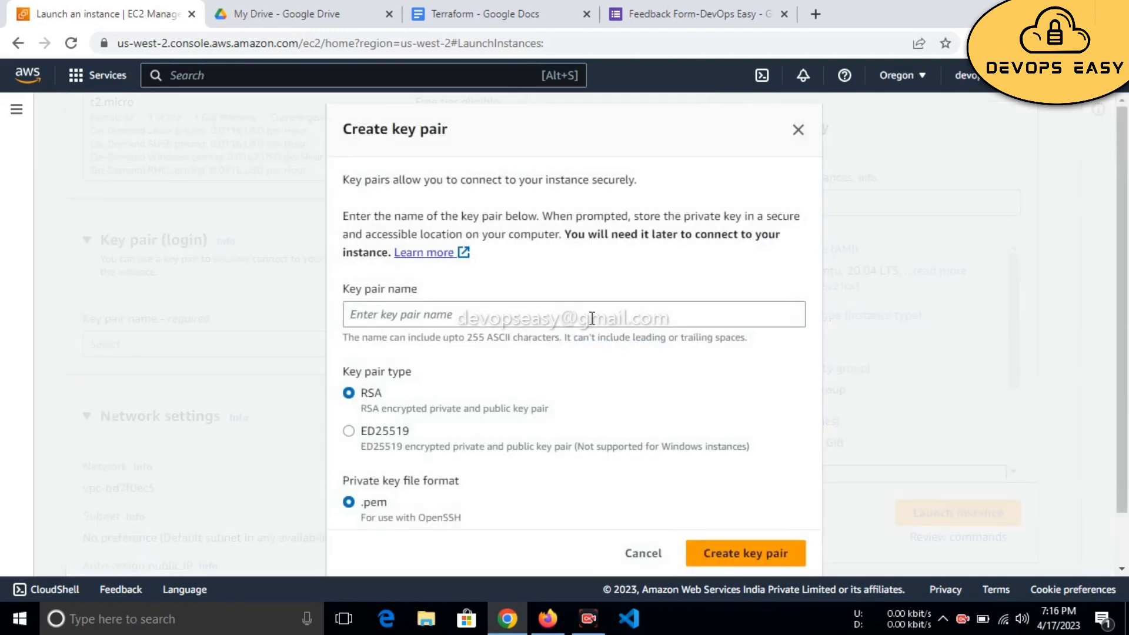
left_click(495, 314)
scroll(494, 315, "down", 1)
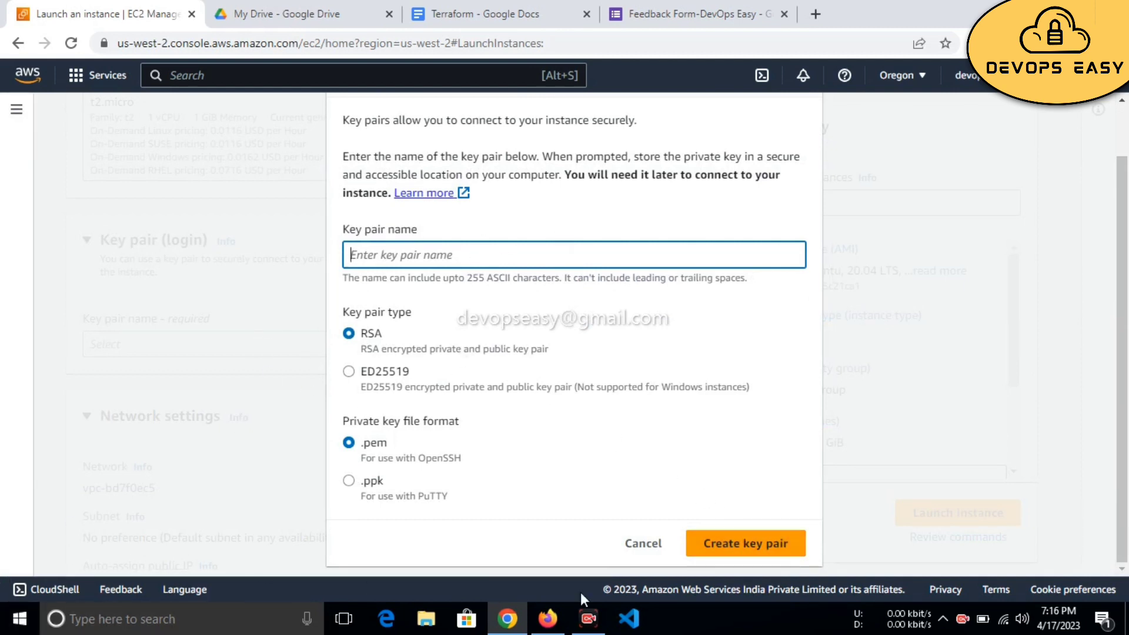
left_click(632, 547)
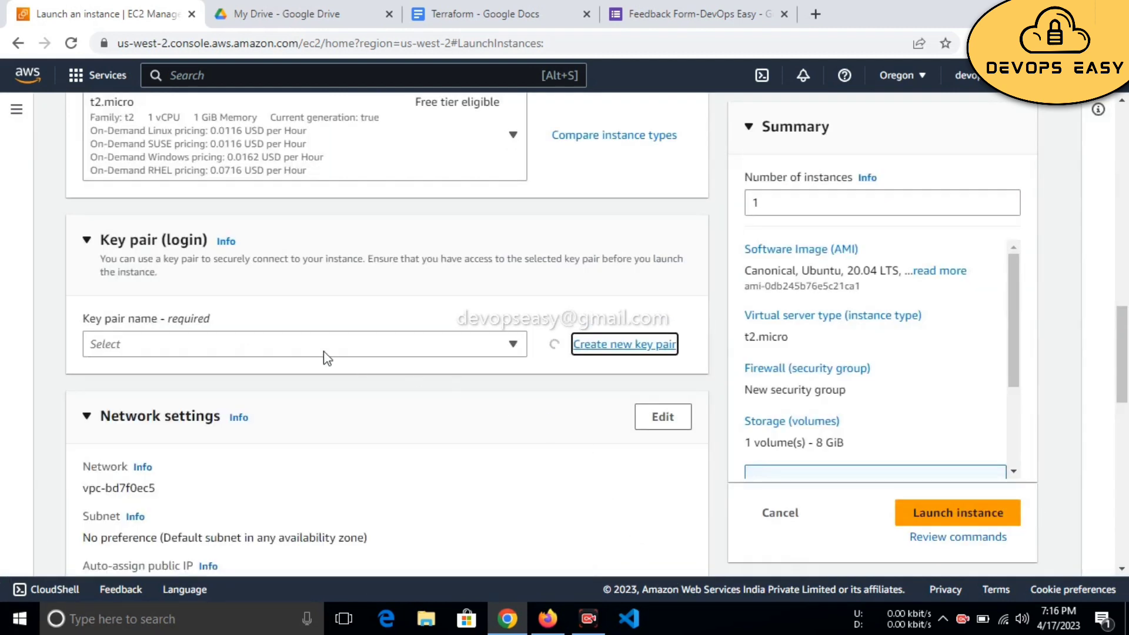
Try to choose an existing key pair for logging in to the instance.
left_click(260, 351)
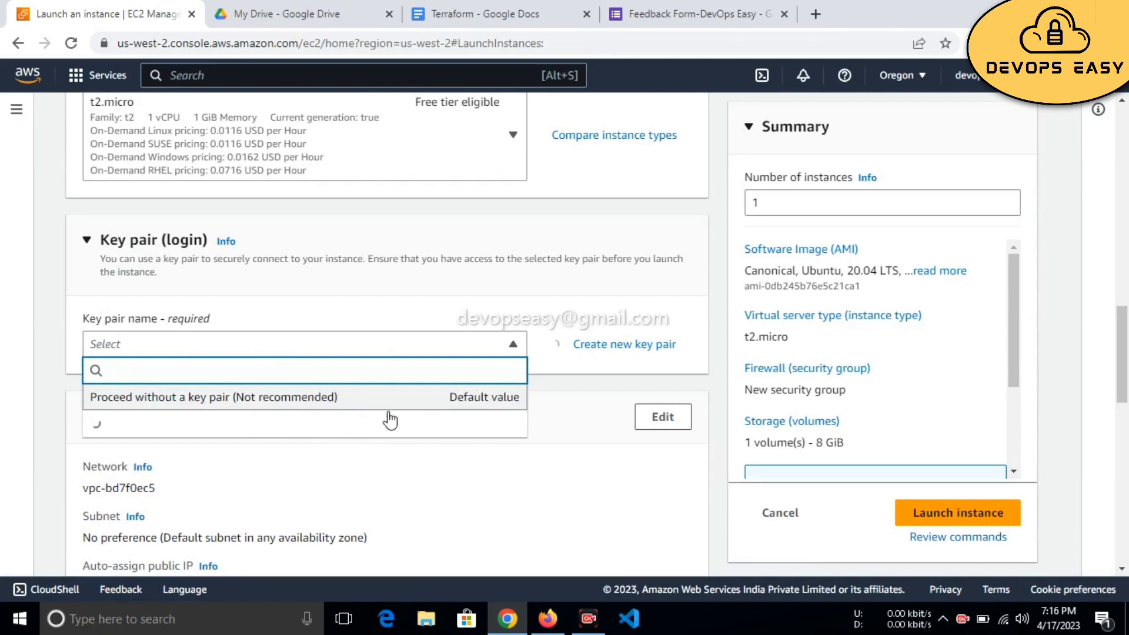
left_click(521, 346)
left_click(519, 346)
scroll(355, 394, "down", 4)
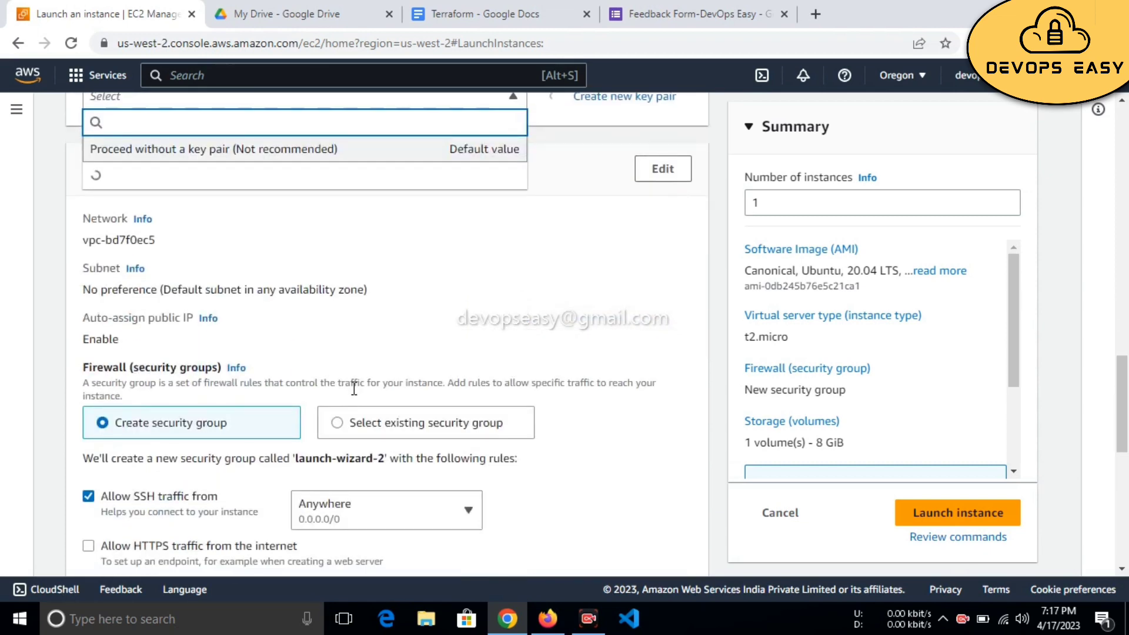
scroll(354, 390, "up", 1)
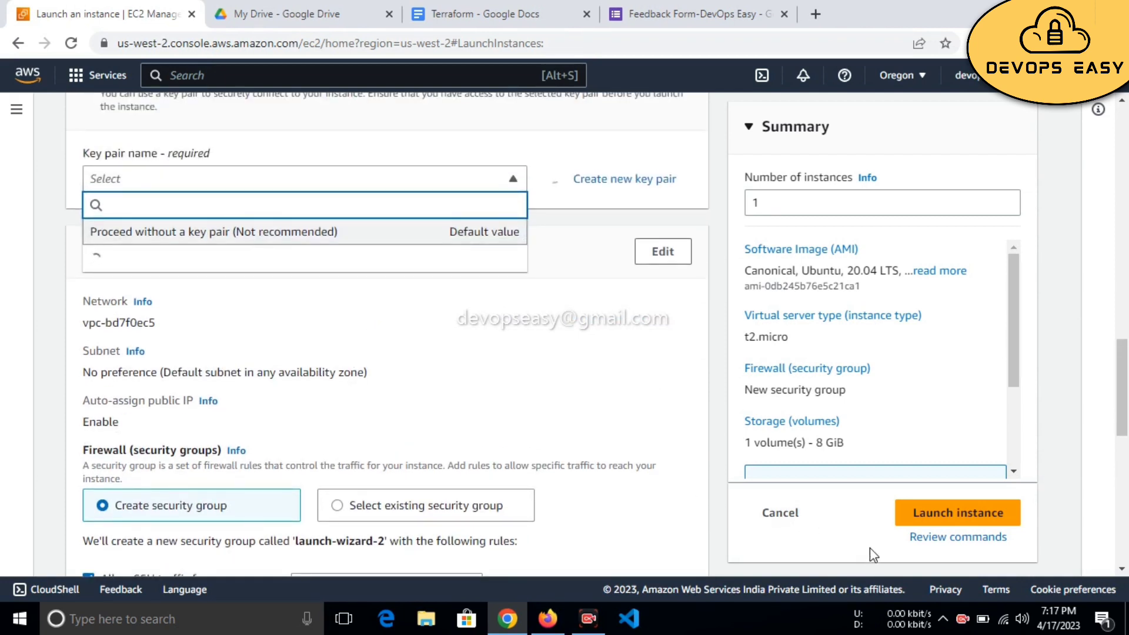
left_click(514, 179)
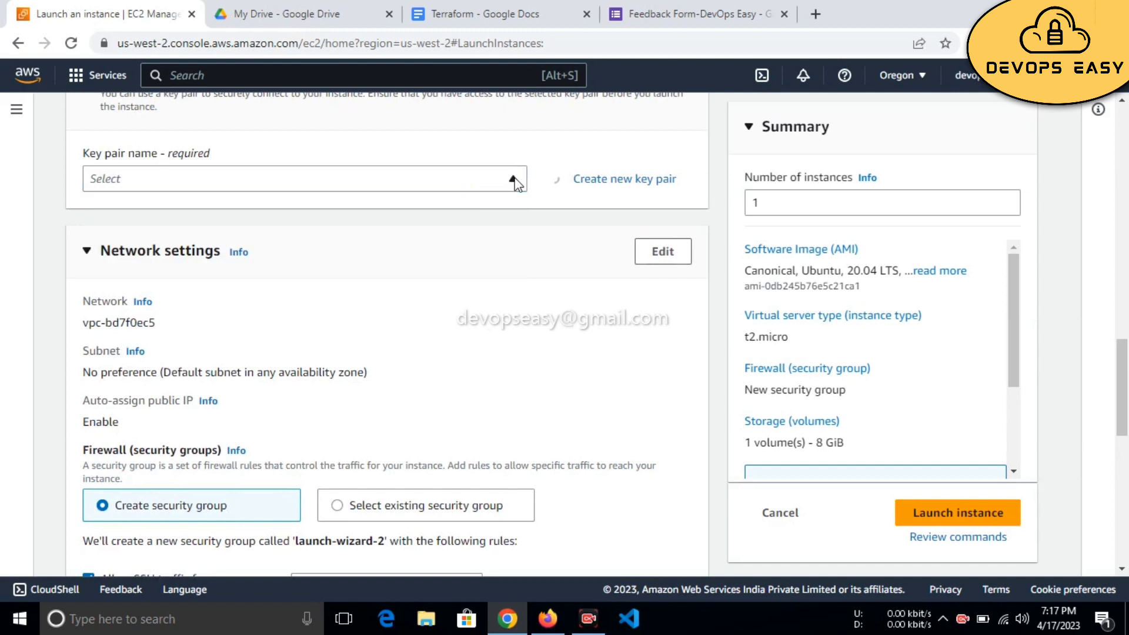
scroll(280, 369, "down", 1)
scroll(285, 328, "up", 2)
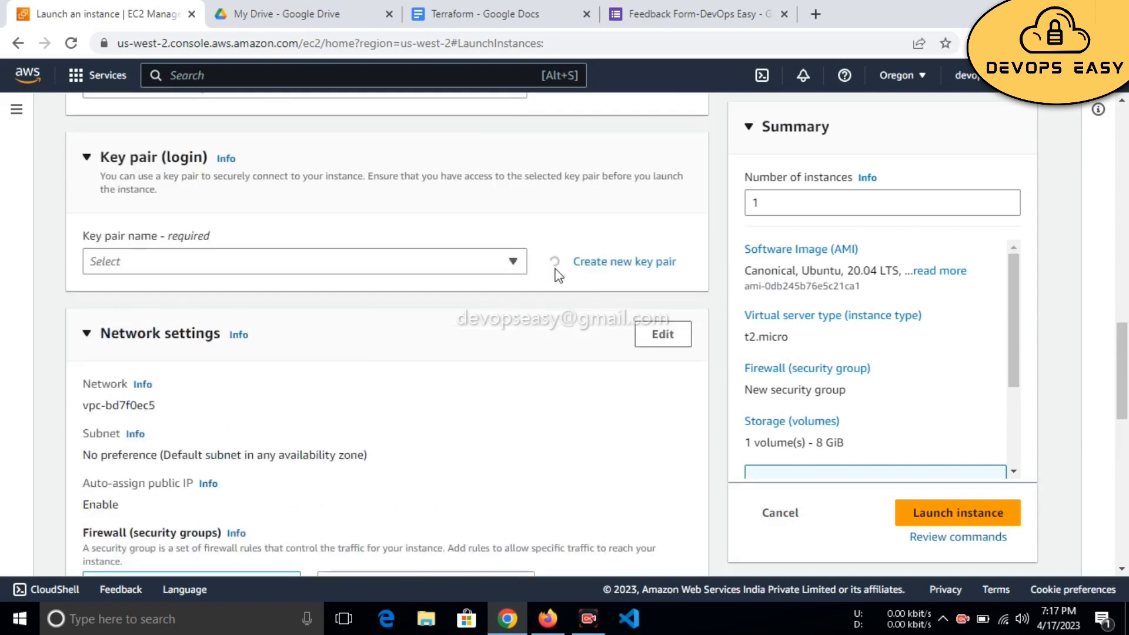
left_click(516, 261)
left_click(518, 263)
left_click(518, 262)
left_click(518, 263)
left_click(518, 263)
left_click(516, 261)
Set the instance's firewall to use an existing security group.
scroll(487, 370, "down", 2)
scroll(490, 374, "down", 2)
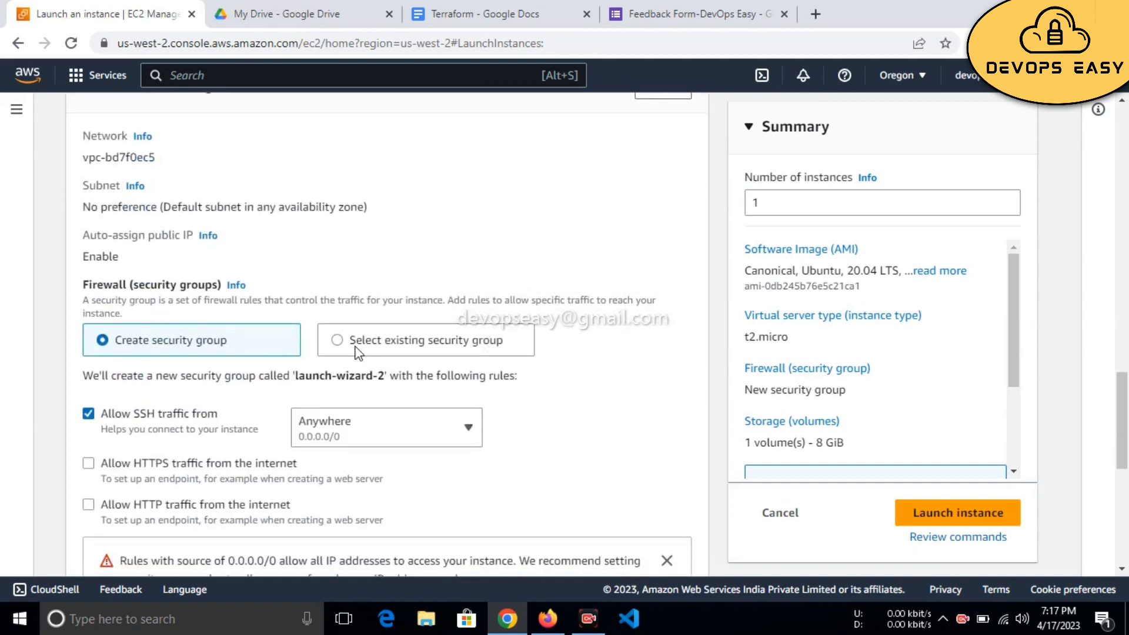
left_click(358, 349)
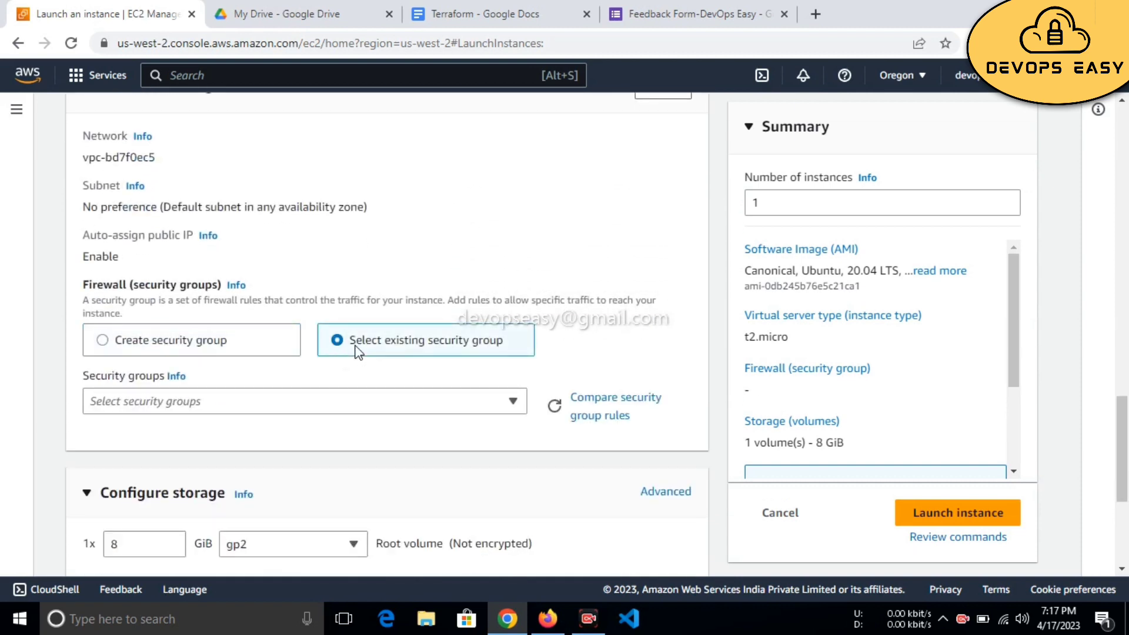
Try to choose an existing security group for the instance, and look over the storage settings.
scroll(358, 352, "down", 1)
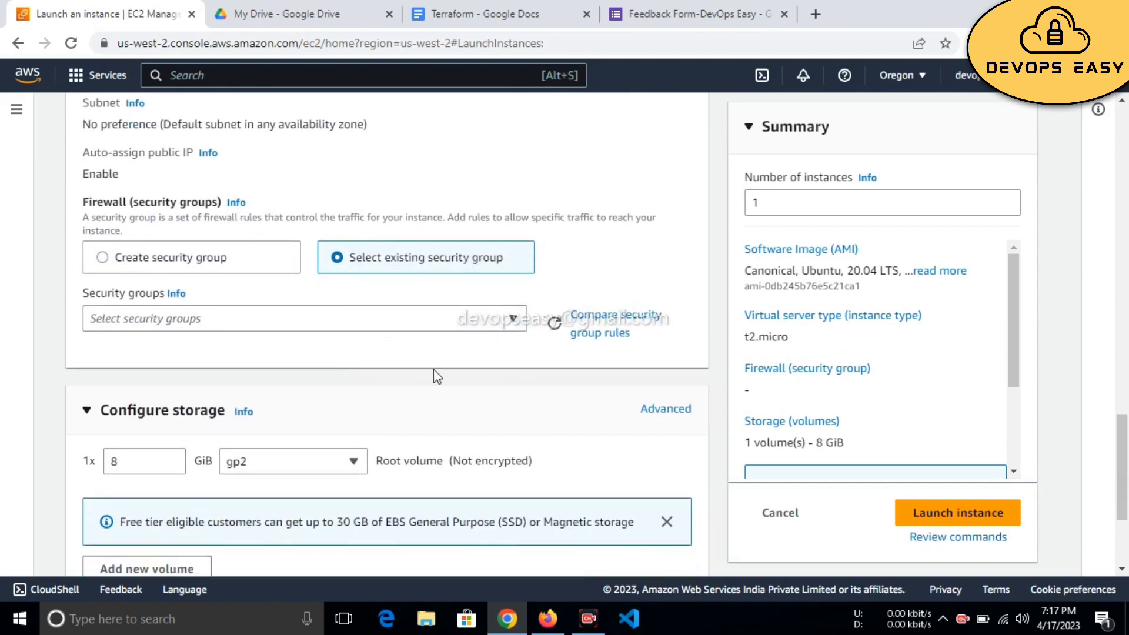
left_click(451, 324)
left_click(495, 324)
left_click(498, 324)
left_click(498, 323)
scroll(497, 320, "down", 3)
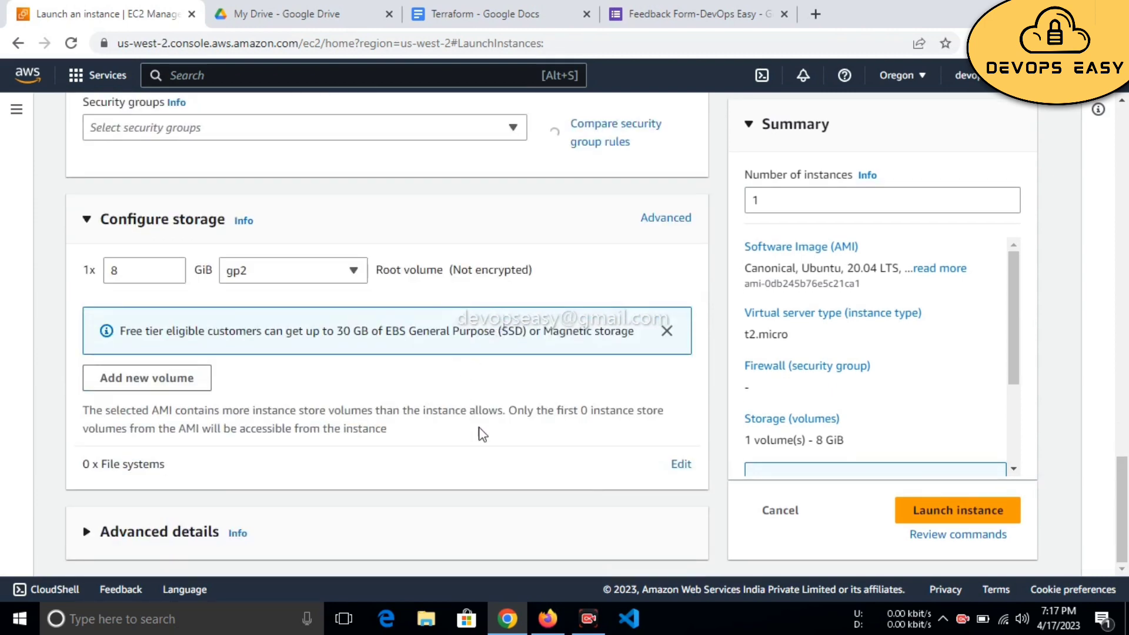
scroll(437, 378, "up", 5)
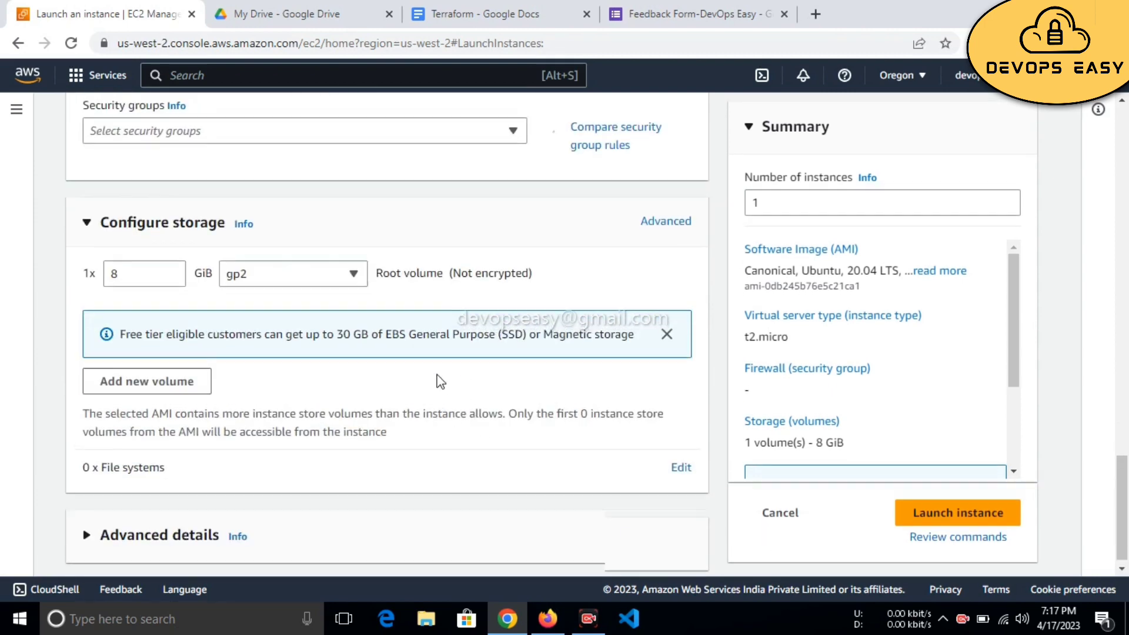
scroll(466, 379, "down", 5)
scroll(469, 381, "up", 5)
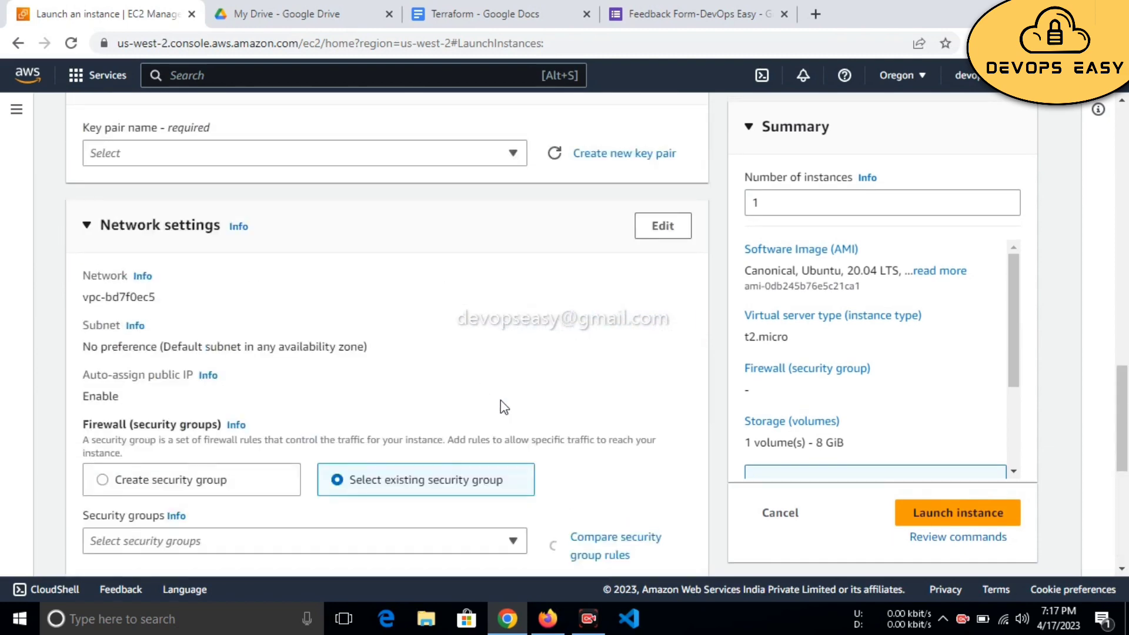
Examine the existing key pairs offered for logging in to the instance without choosing one.
scroll(910, 581, "up", 3)
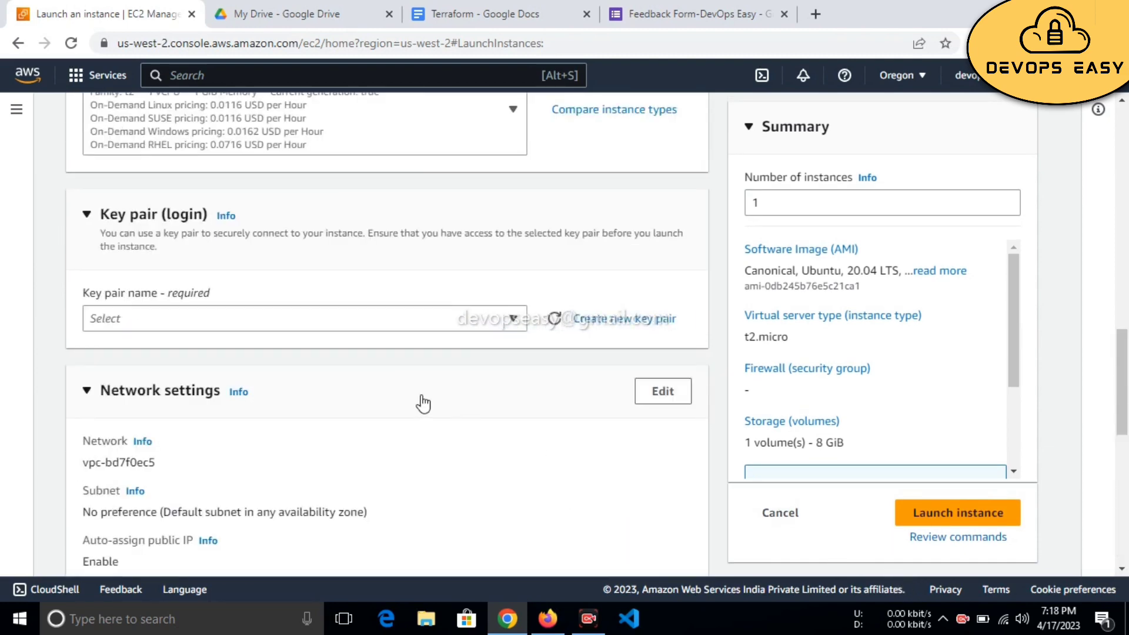
left_click(513, 318)
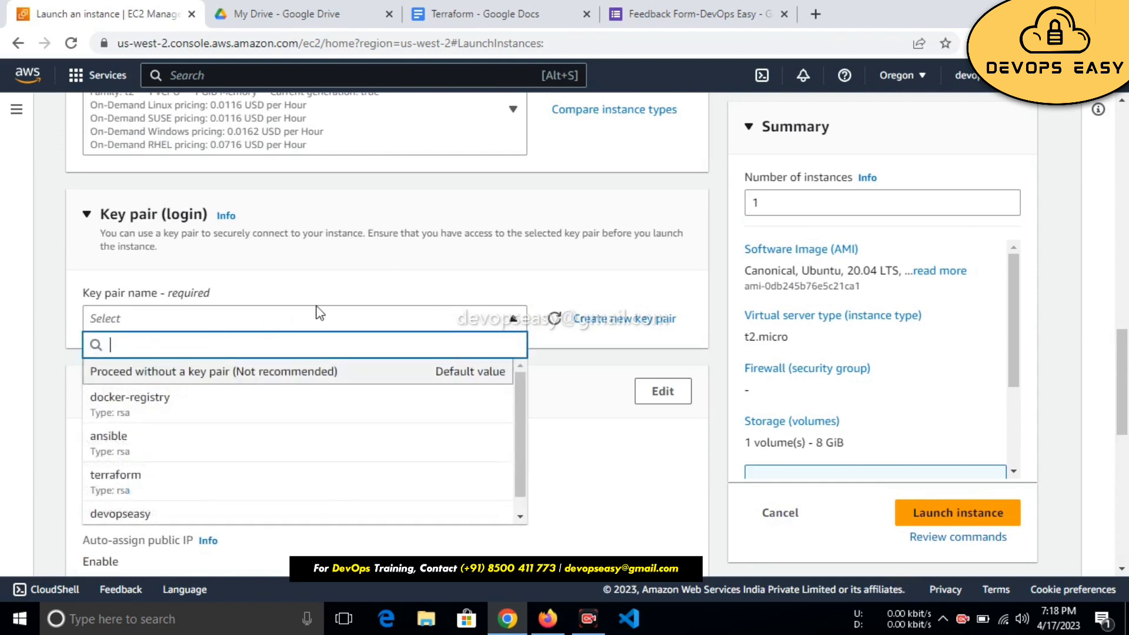
left_click(513, 323)
left_click(515, 321)
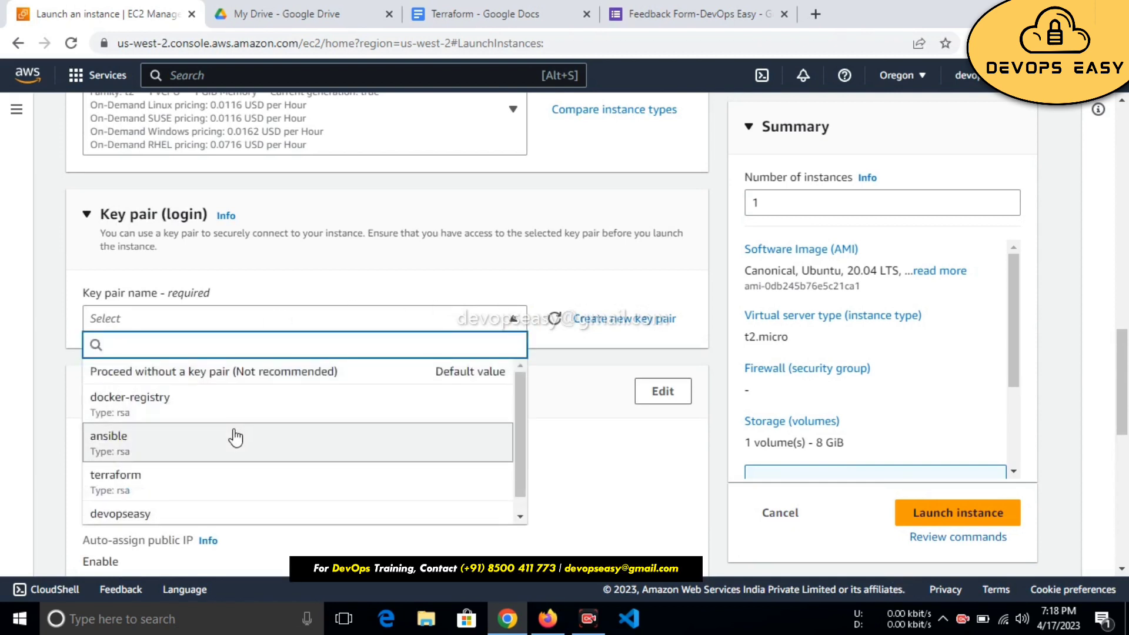
scroll(235, 438, "down", 1)
scroll(235, 438, "down", 2)
scroll(243, 395, "up", 1)
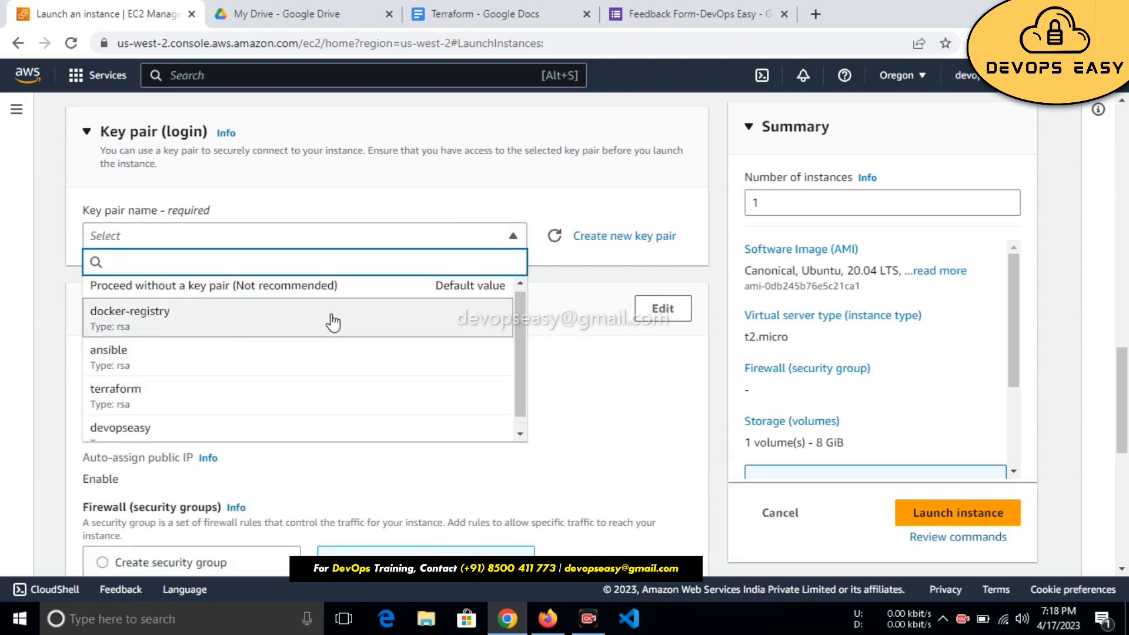
scroll(319, 368, "down", 1)
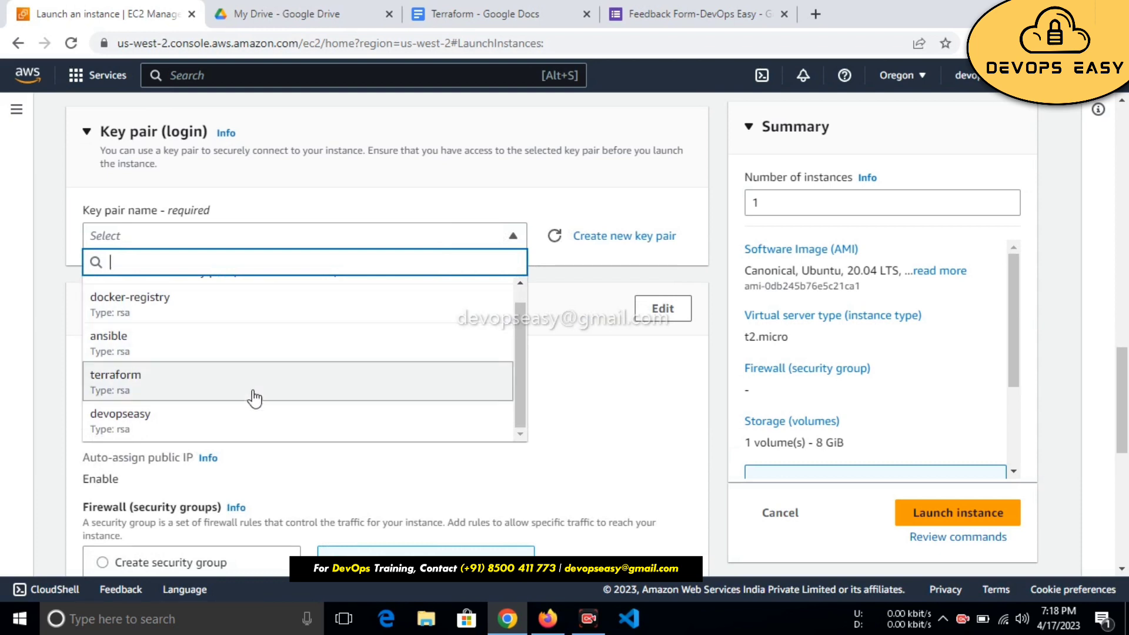
scroll(277, 347, "down", 1)
scroll(288, 306, "up", 1)
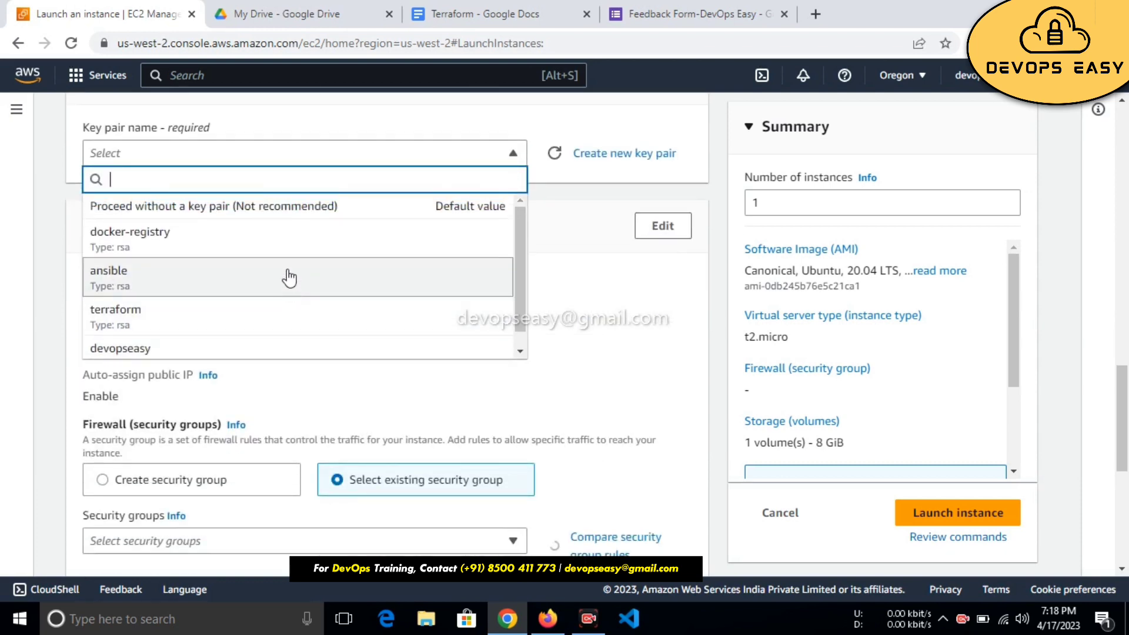
scroll(292, 310, "down", 1)
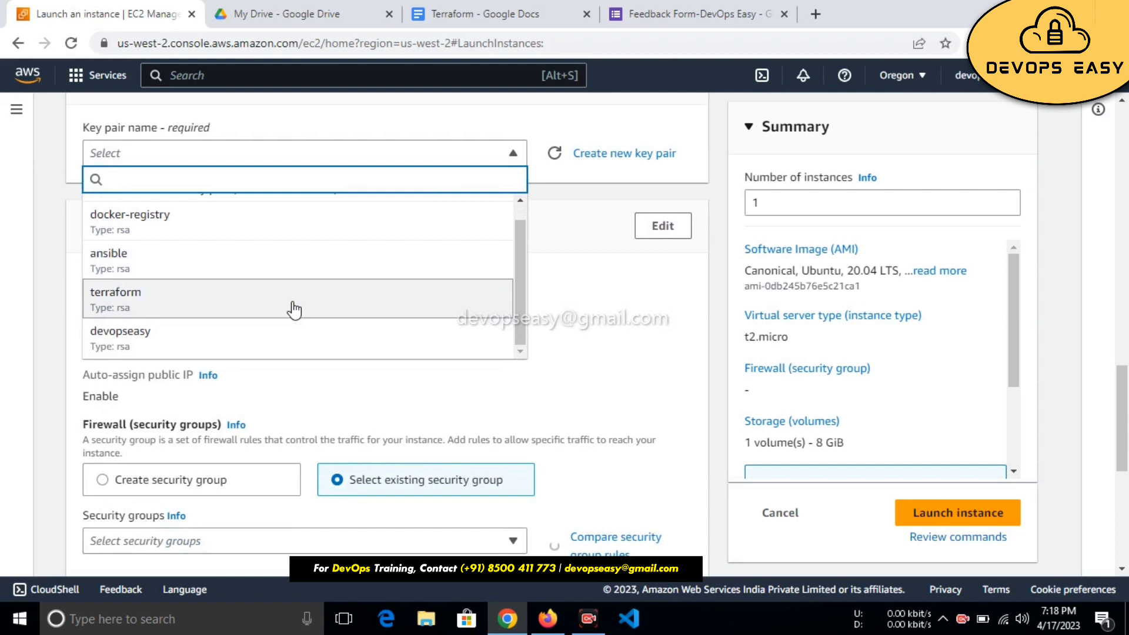
left_click(569, 211)
left_click(570, 212)
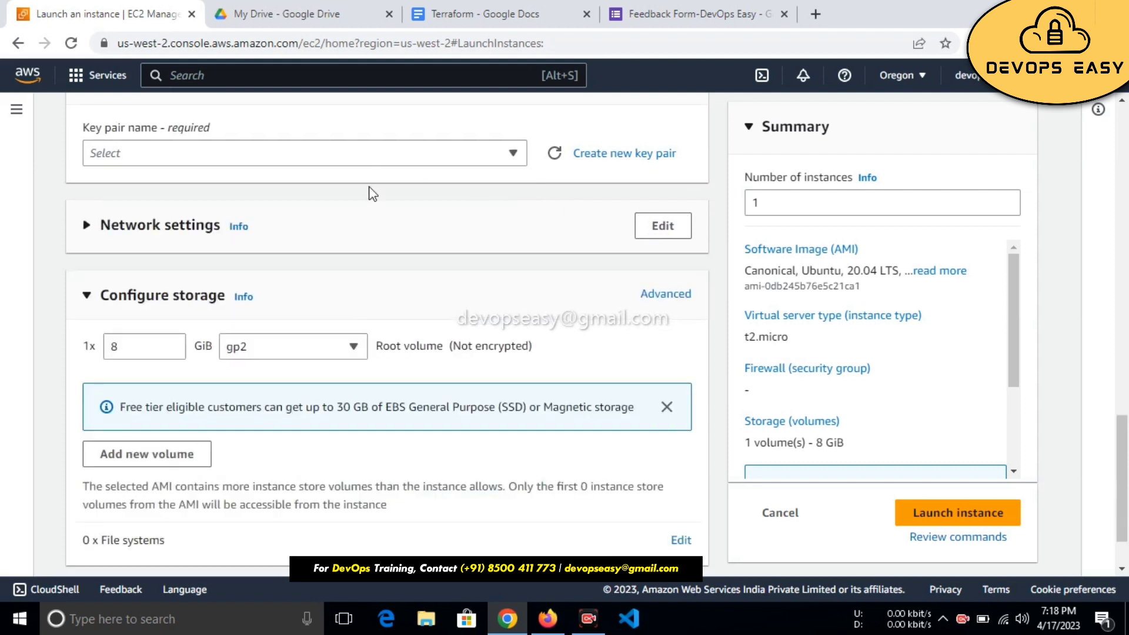
scroll(371, 193, "up", 1)
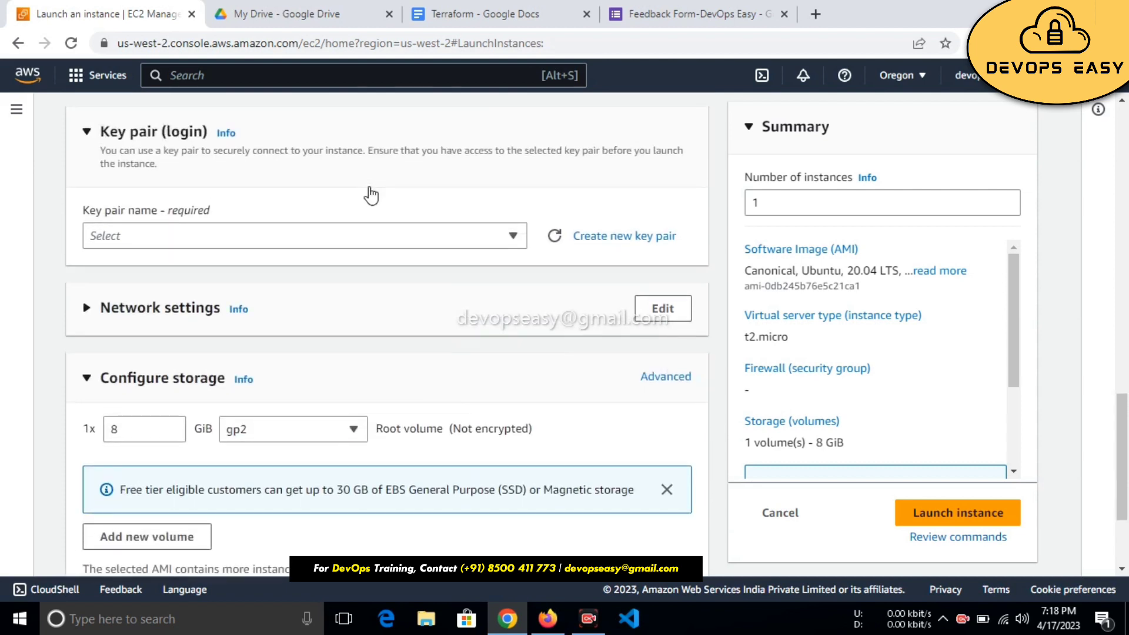
left_click(314, 243)
left_click(551, 290)
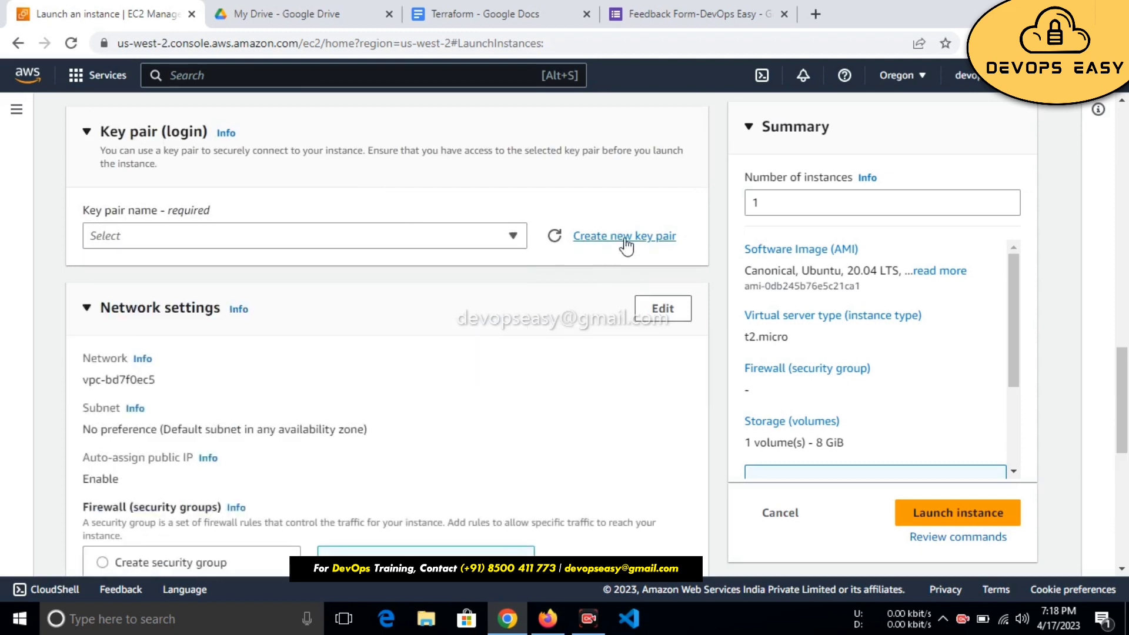
Review the network settings and check the list of existing security groups for the firewall.
scroll(330, 352, "down", 3)
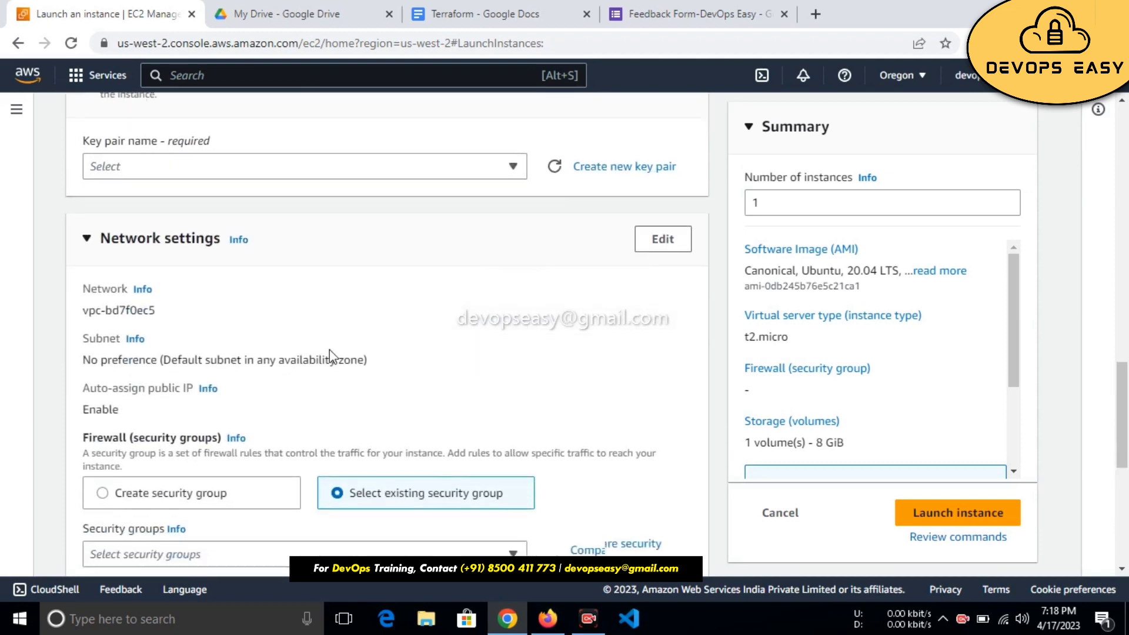
scroll(408, 379, "down", 1)
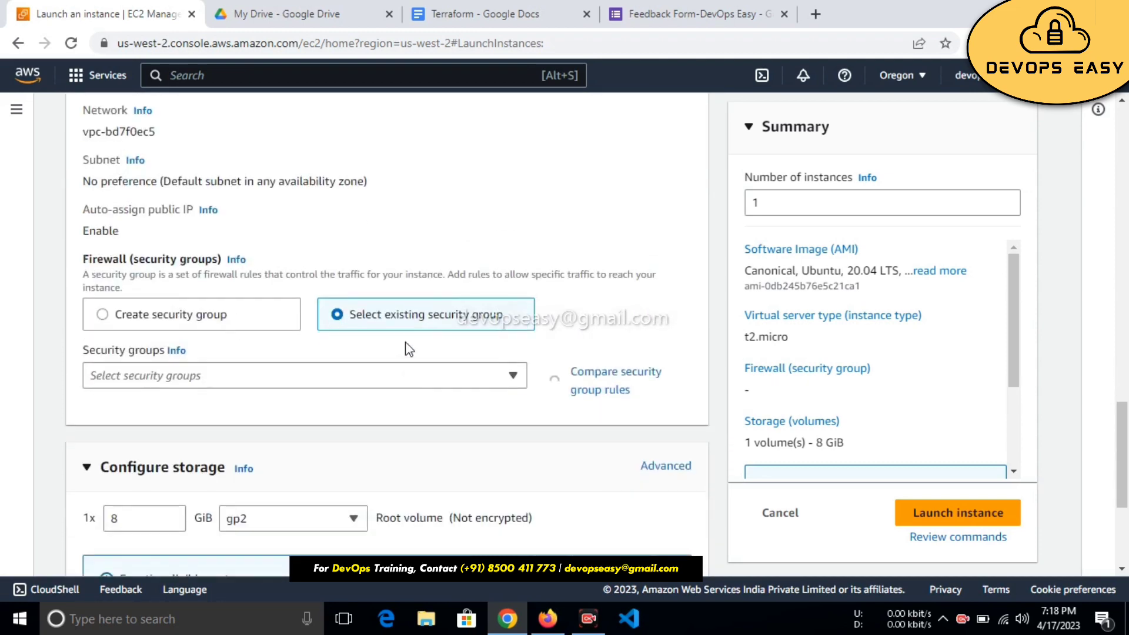
scroll(408, 329, "up", 1)
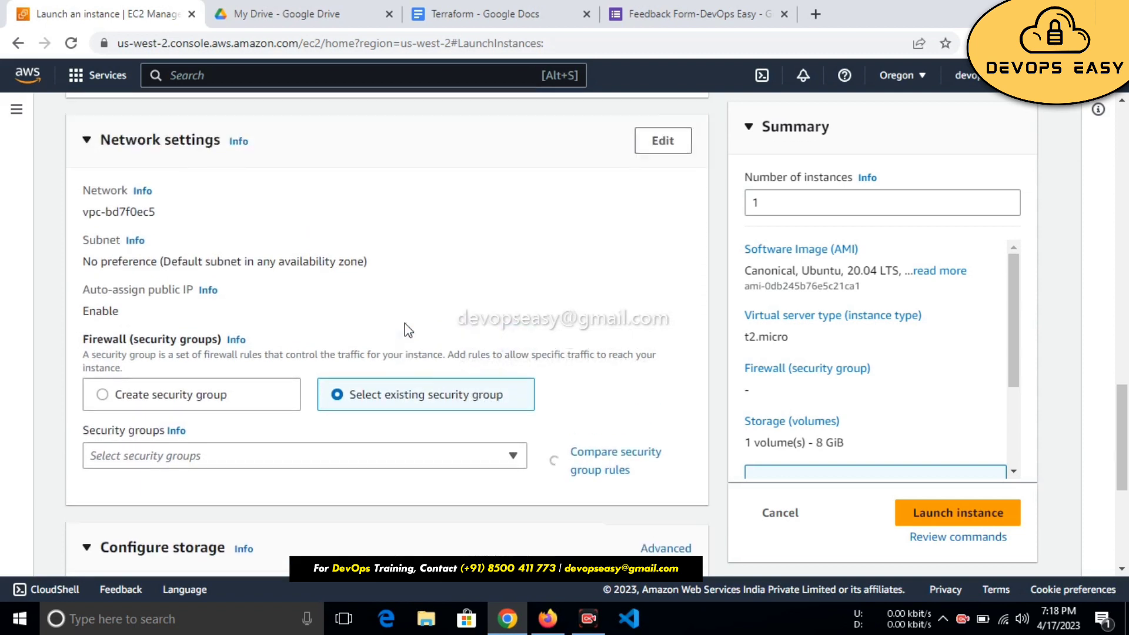
scroll(408, 329, "down", 1)
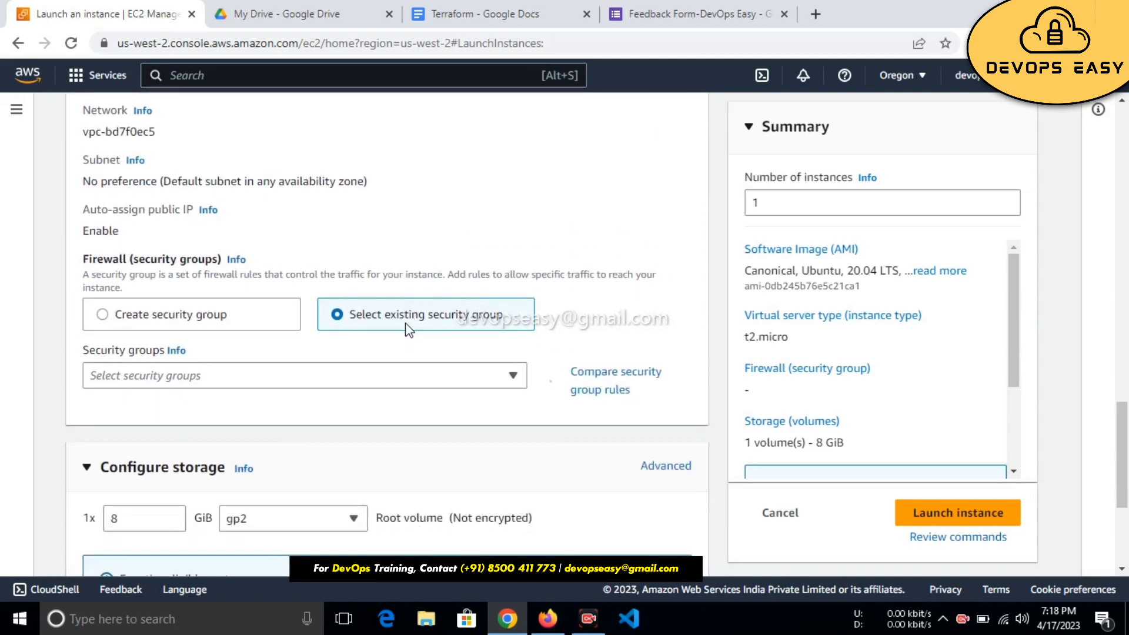
left_click(508, 379)
scroll(478, 379, "down", 1)
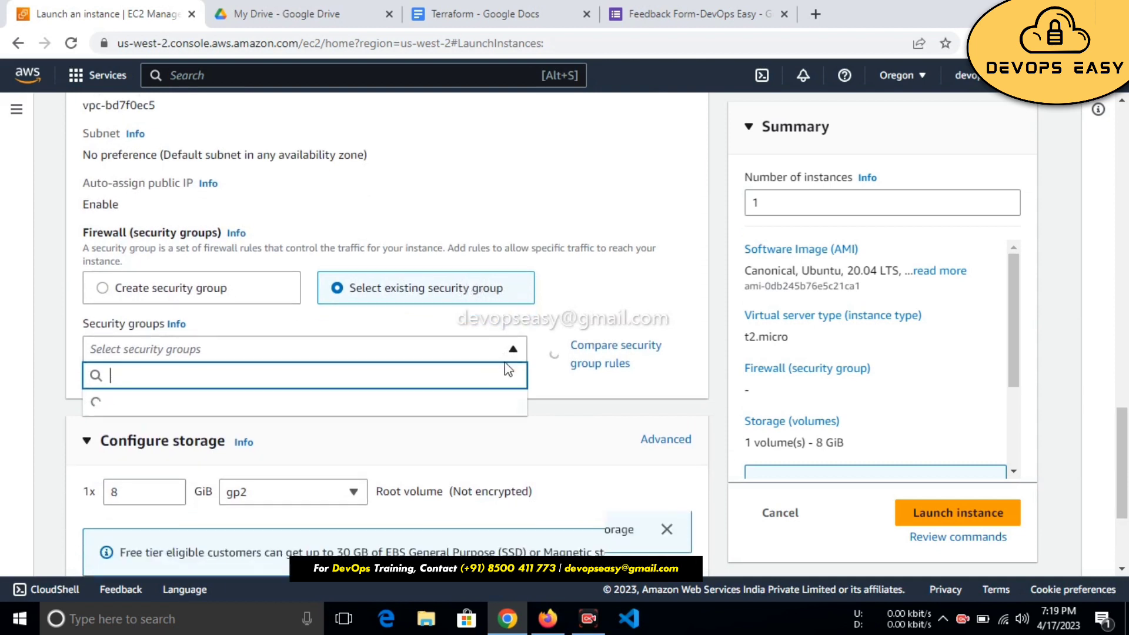
Examine the SSH, HTTPS and HTTP rules for creating a new security group, and return to selecting an existing one.
left_click(150, 232)
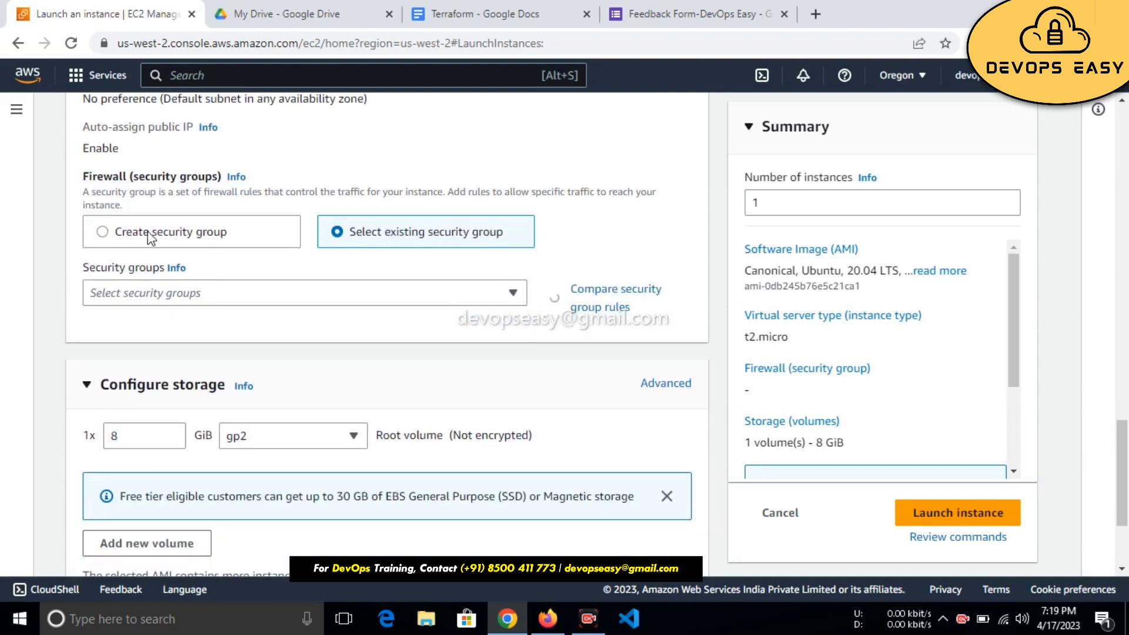
scroll(385, 297, "down", 1)
scroll(387, 298, "down", 1)
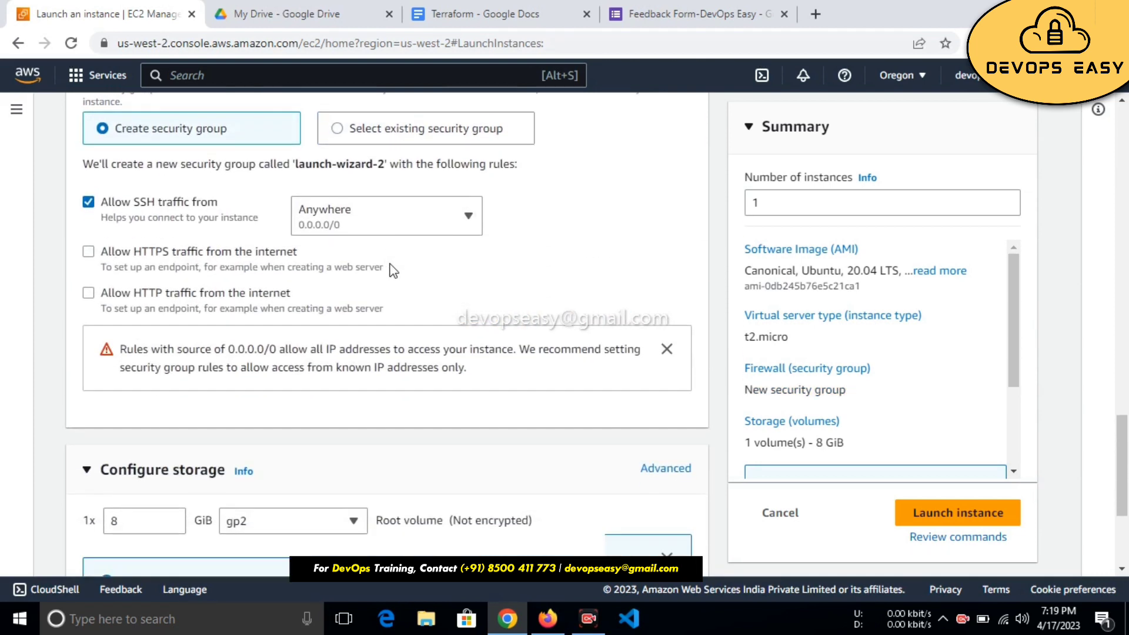
scroll(305, 329, "up", 1)
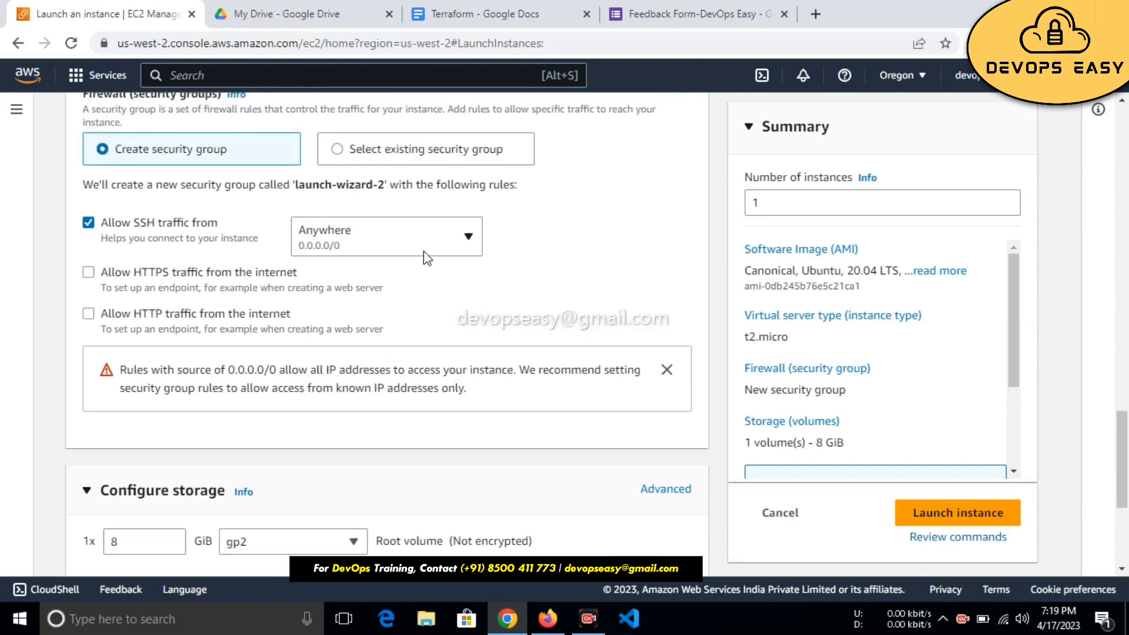
scroll(424, 257, "down", 1)
scroll(423, 257, "up", 2)
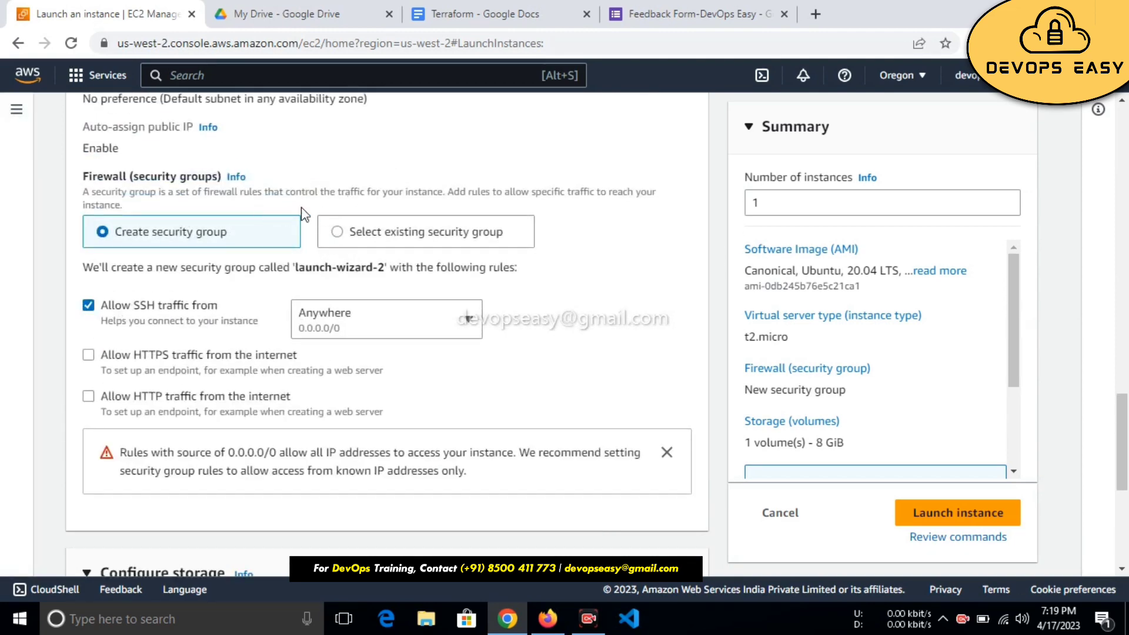
left_click(367, 234)
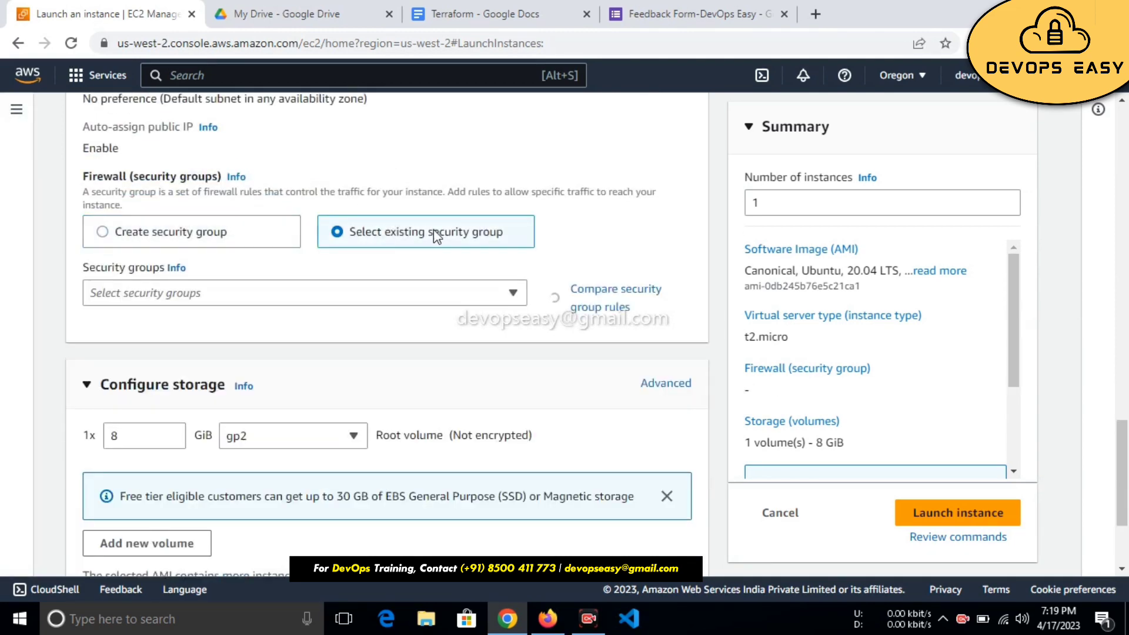
Try again to choose an existing security group for the instance's firewall.
scroll(435, 237, "down", 2)
scroll(396, 245, "up", 3)
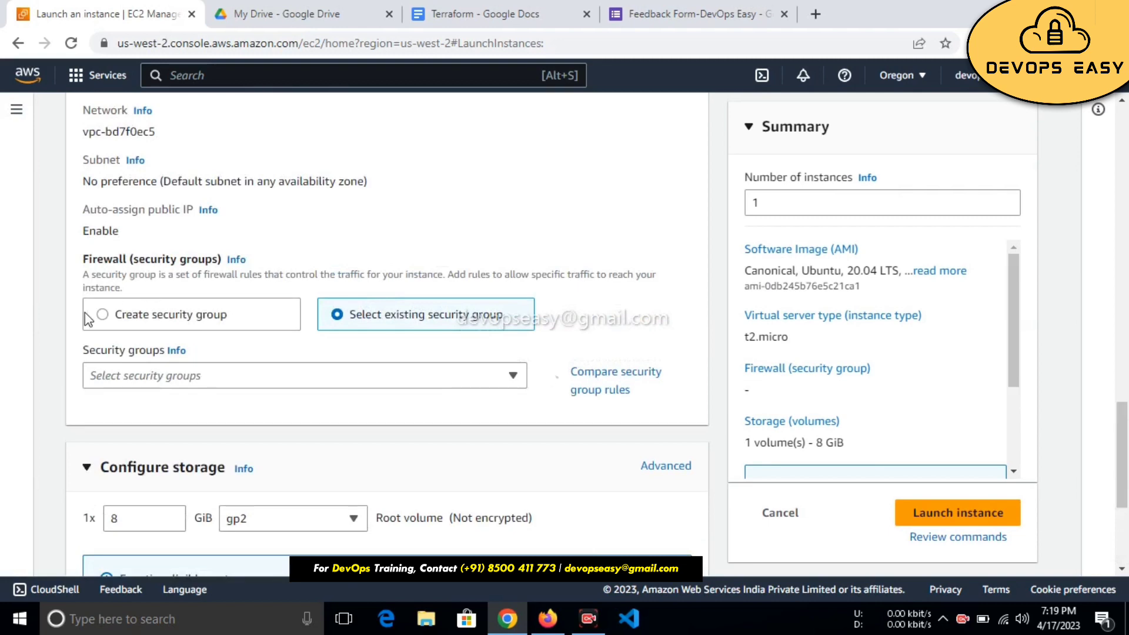
scroll(408, 256, "down", 2)
left_click(461, 215)
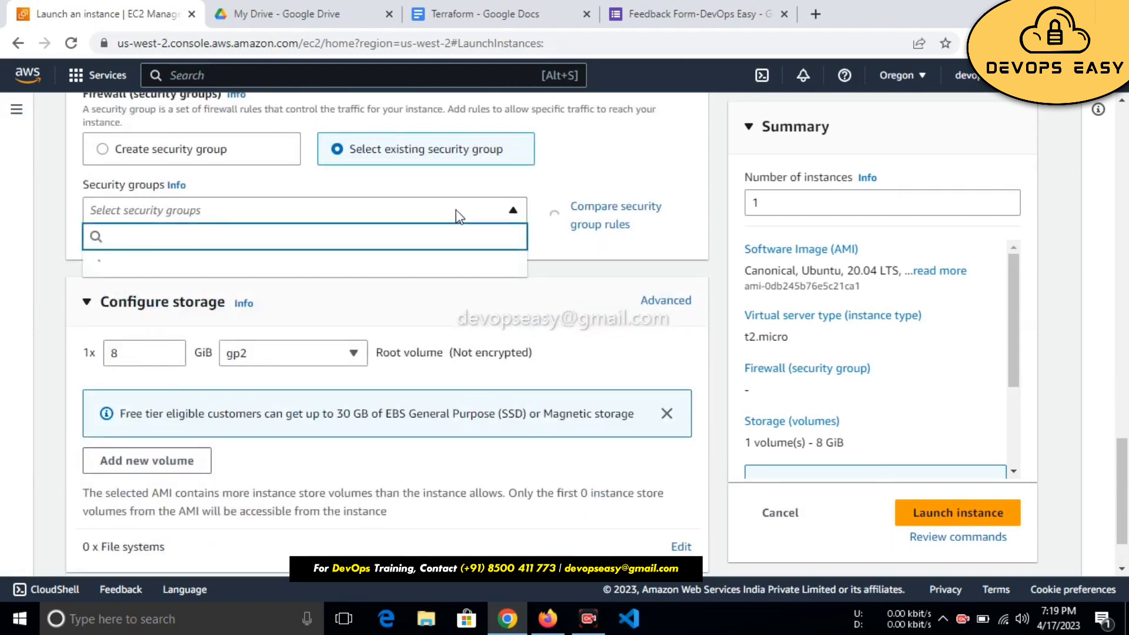
left_click(457, 210)
scroll(456, 209, "down", 1)
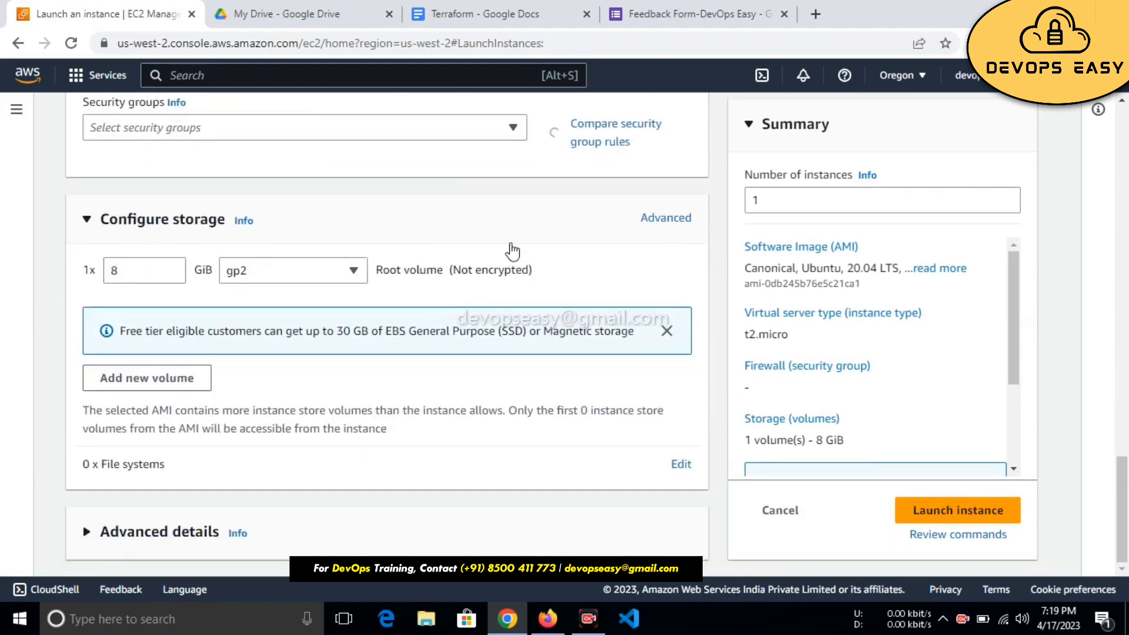
scroll(564, 259, "up", 2)
Try 100 as the number of instances, restore it to 1, and review the launch summary.
double_click(812, 199)
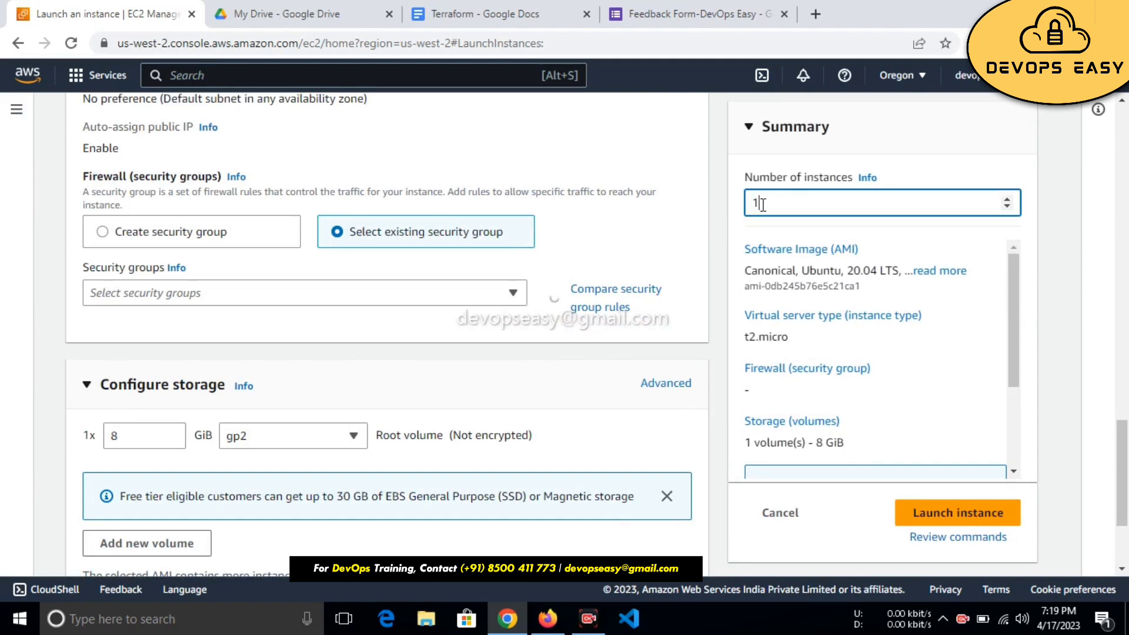
type("00")
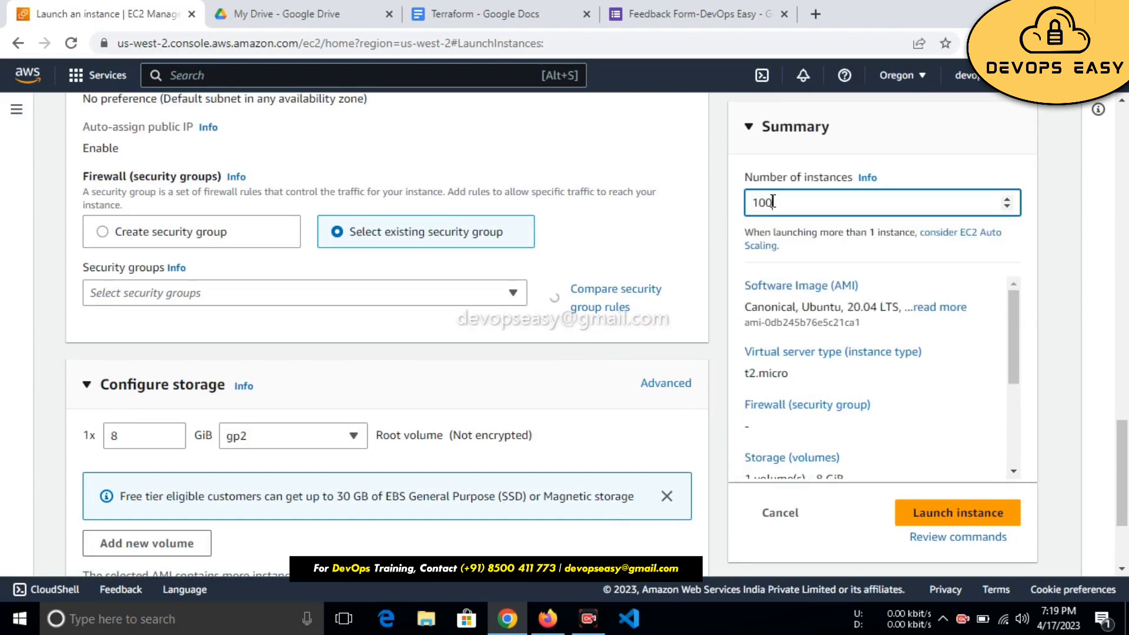
key("BackSpace")
key("BackSpace")
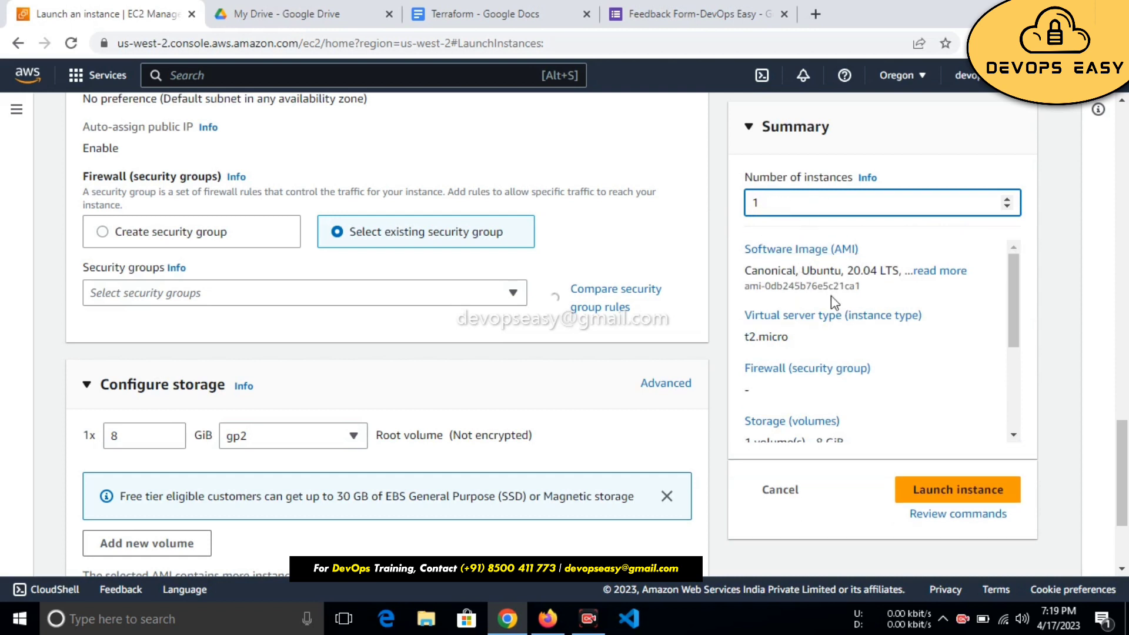
scroll(833, 301, "down", 2)
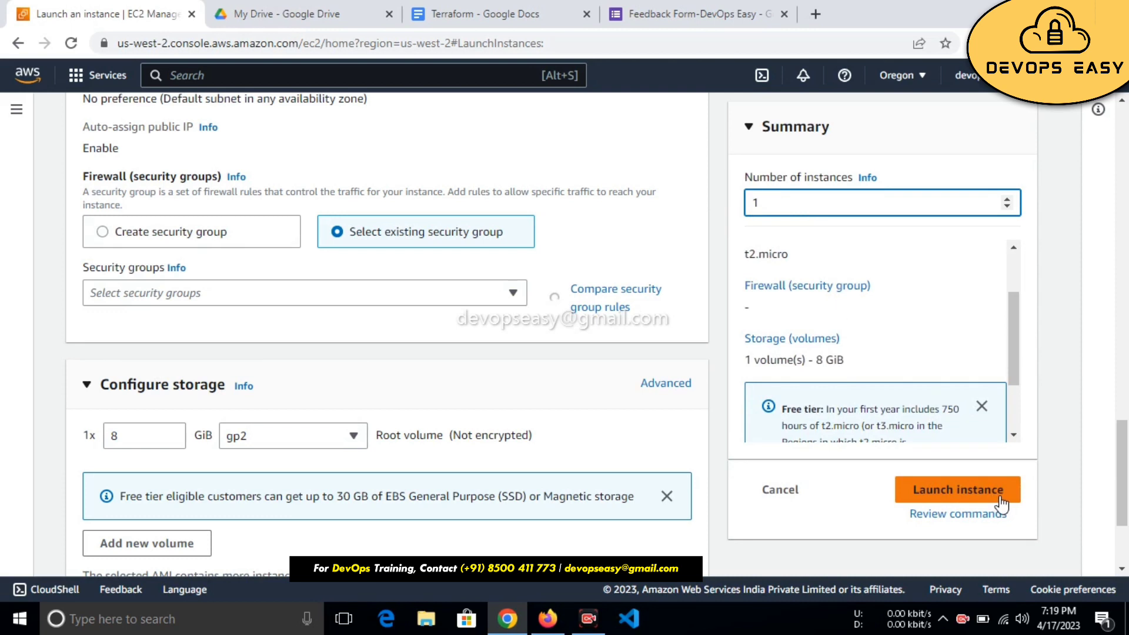
Switch the firewall to a new security group and back, and try to list the existing security groups.
left_click(136, 228)
left_click(178, 236)
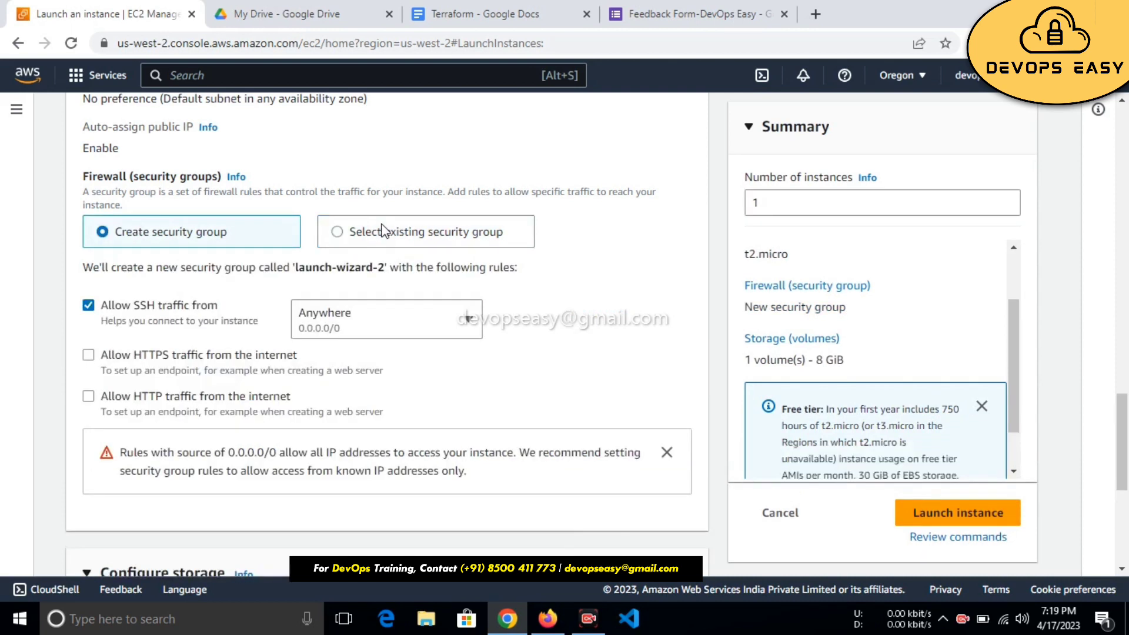
left_click(385, 232)
left_click(414, 294)
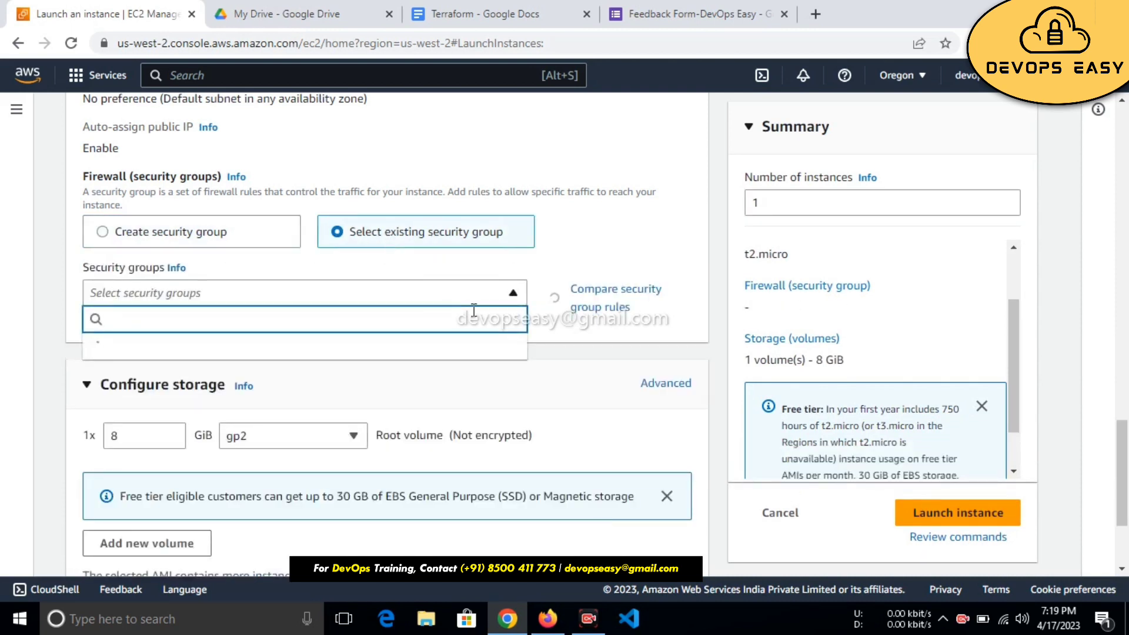
scroll(484, 318, "down", 1)
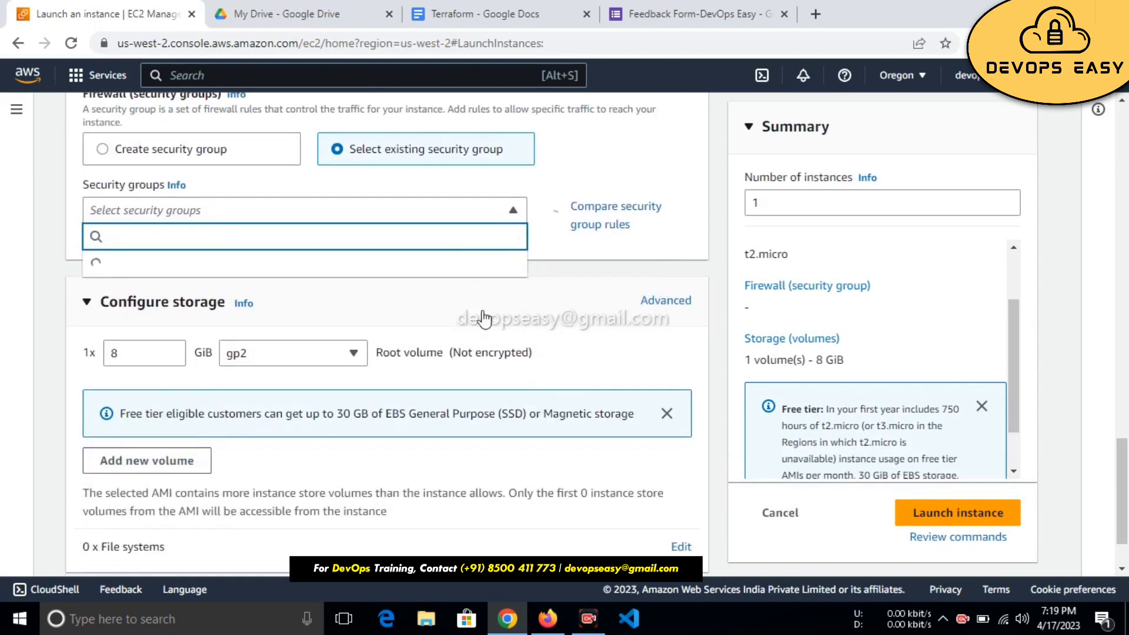
scroll(483, 317, "up", 1)
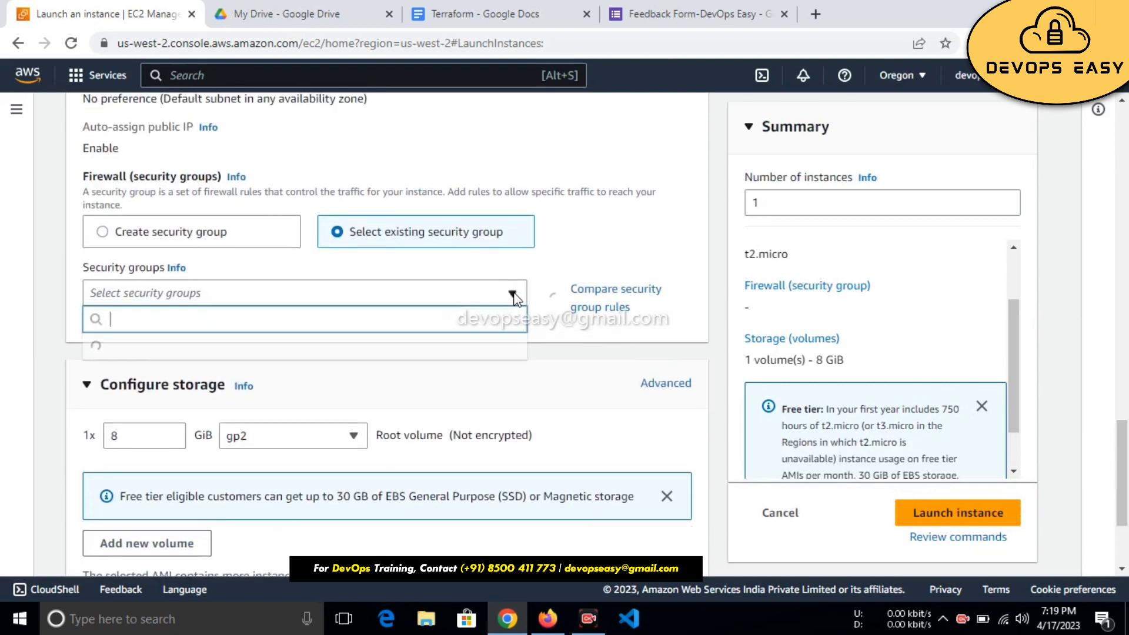
scroll(482, 313, "down", 1)
scroll(481, 313, "up", 2)
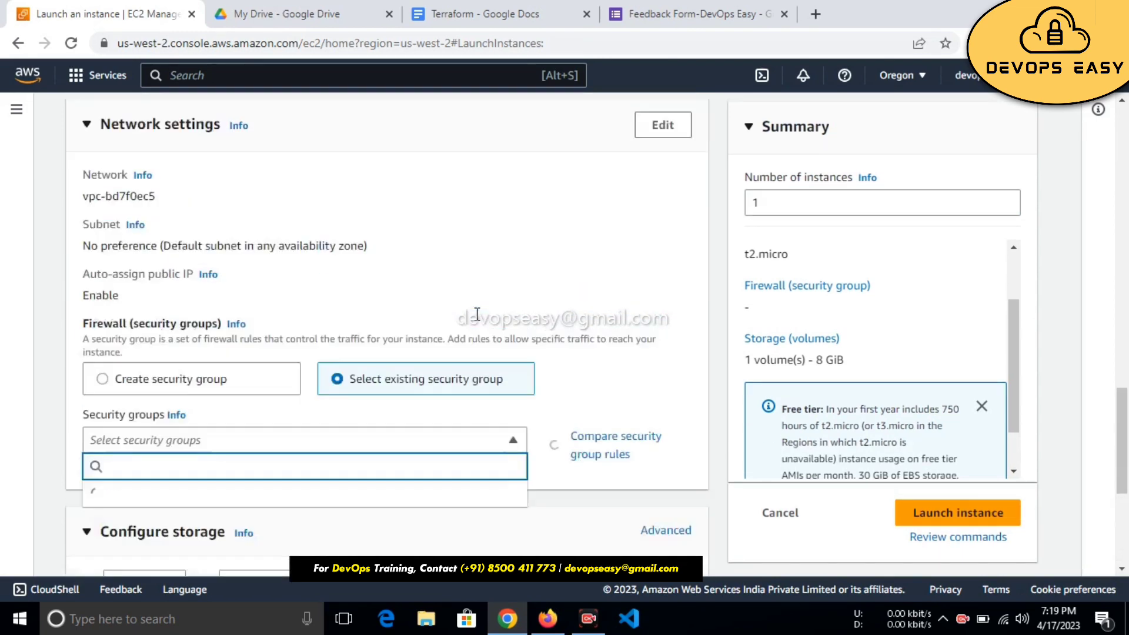
scroll(478, 314, "down", 3)
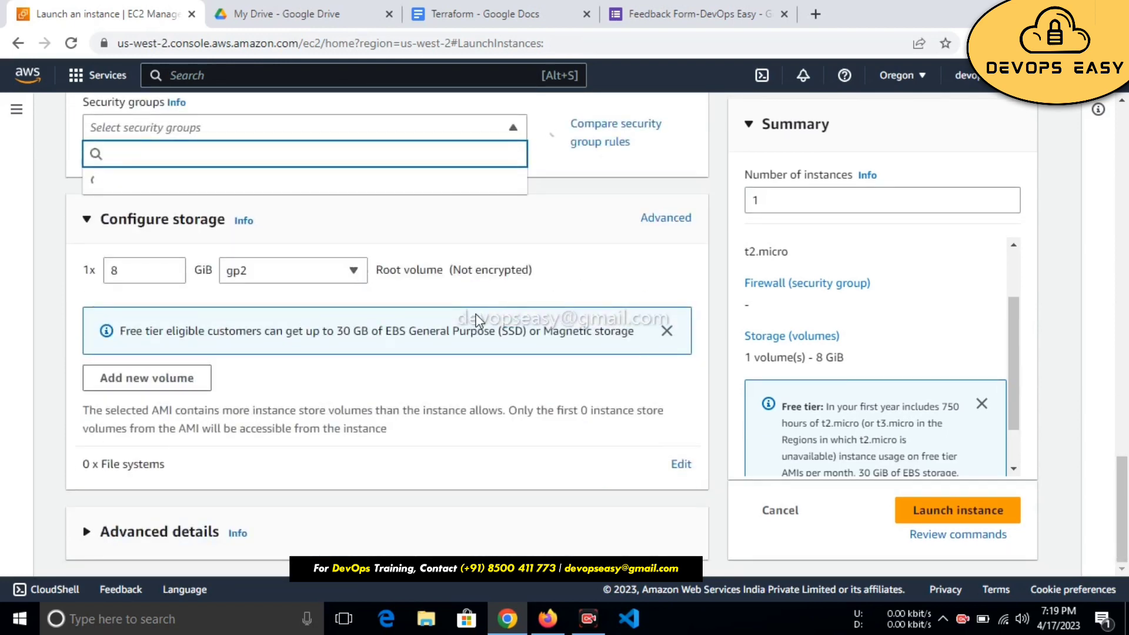
scroll(477, 319, "up", 1)
Retry loading the existing security groups by repeatedly reopening their list.
left_click(508, 210)
left_click(509, 212)
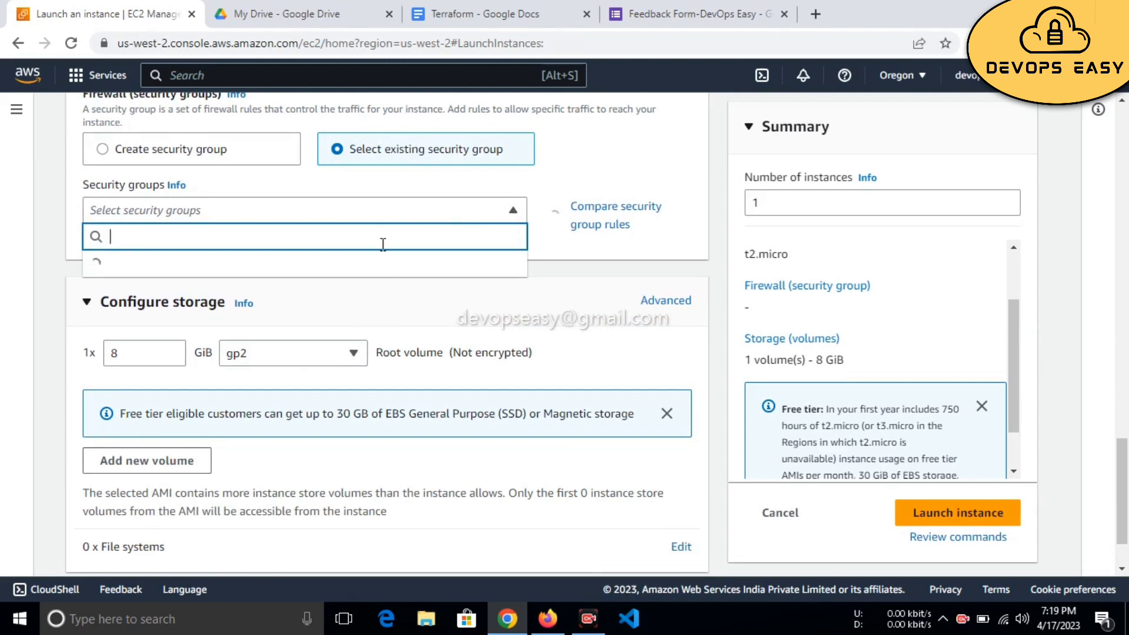
left_click(511, 210)
left_click(511, 210)
left_click(511, 209)
left_click(511, 209)
left_click(511, 209)
left_click(511, 210)
left_click(511, 210)
left_click(511, 209)
left_click(511, 209)
left_click(511, 209)
Review the rules for creating a new security group, and try once more to select an existing one.
left_click(211, 161)
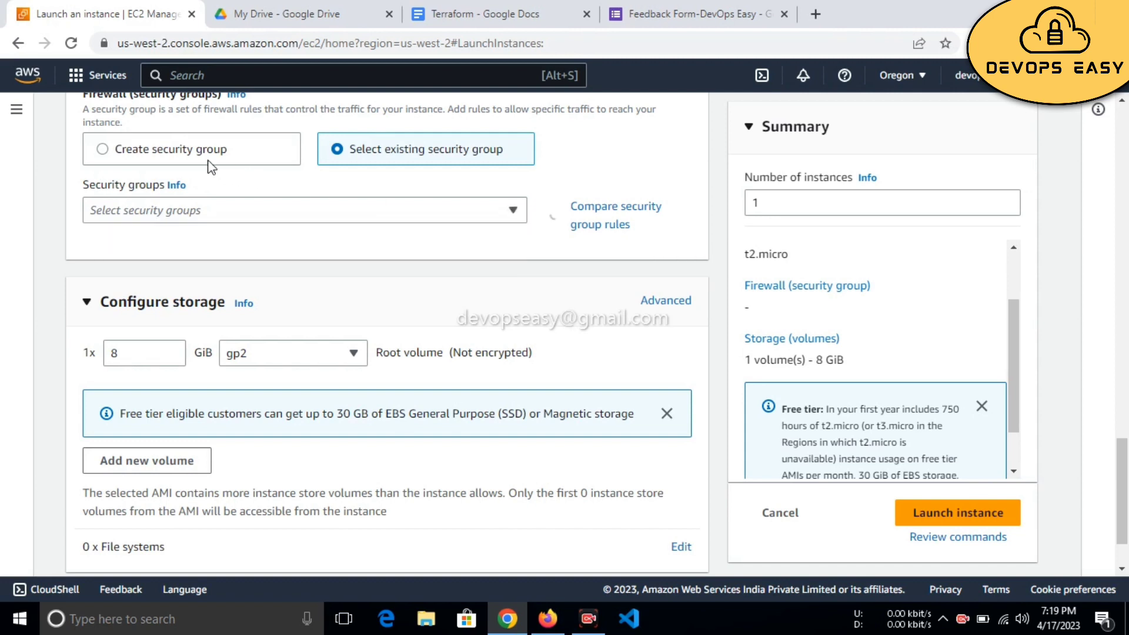
left_click(210, 158)
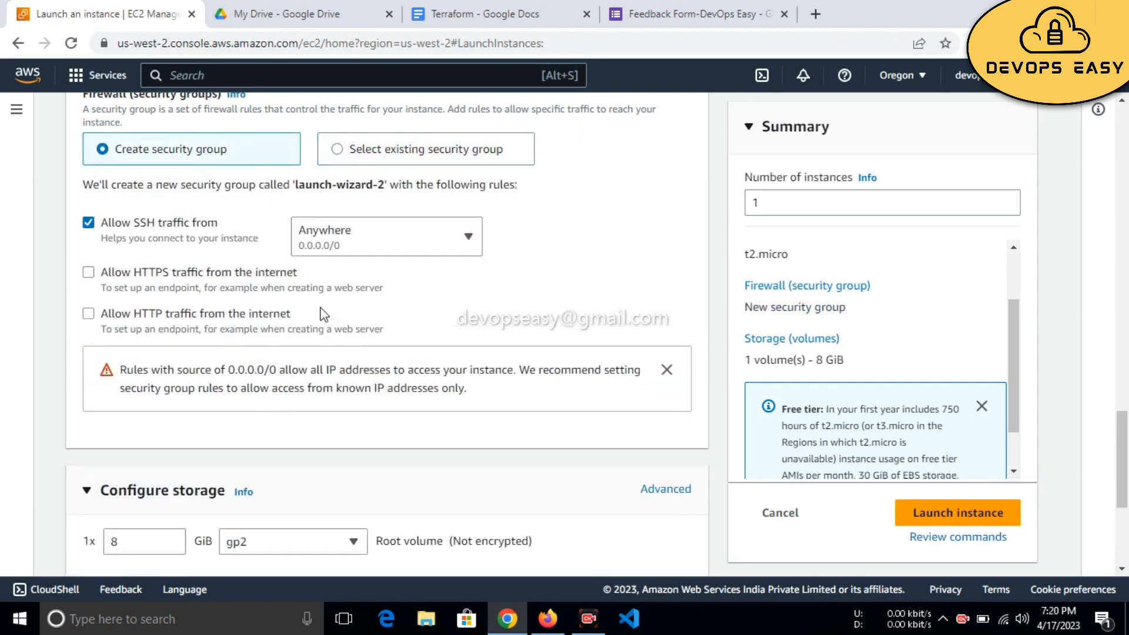
scroll(207, 288, "up", 1)
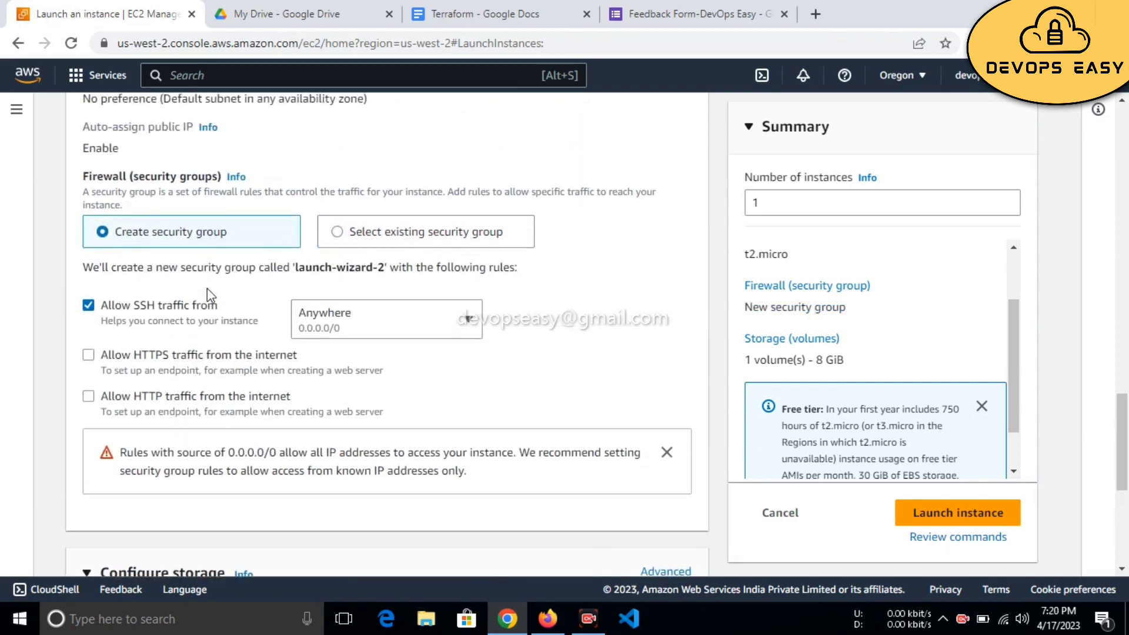
scroll(207, 289, "down", 5)
scroll(207, 289, "up", 5)
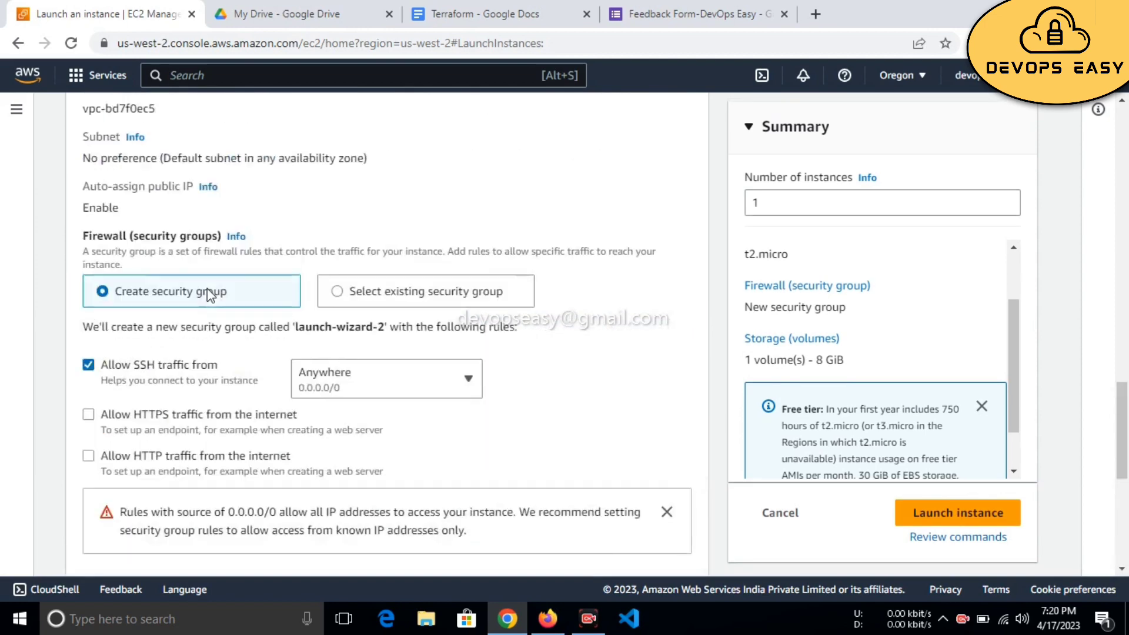
left_click(439, 299)
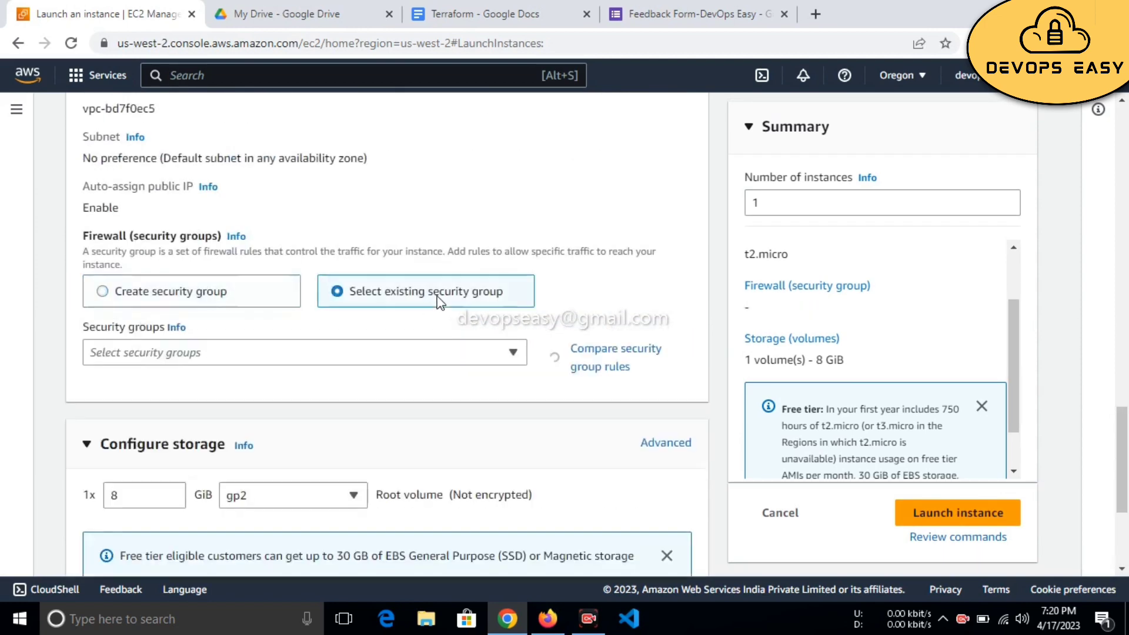
left_click(323, 354)
Set the firewall to create a new security group allowing SSH from anywhere plus HTTPS and HTTP traffic from the internet.
left_click(260, 328)
left_click(236, 293)
scroll(315, 377, "down", 5)
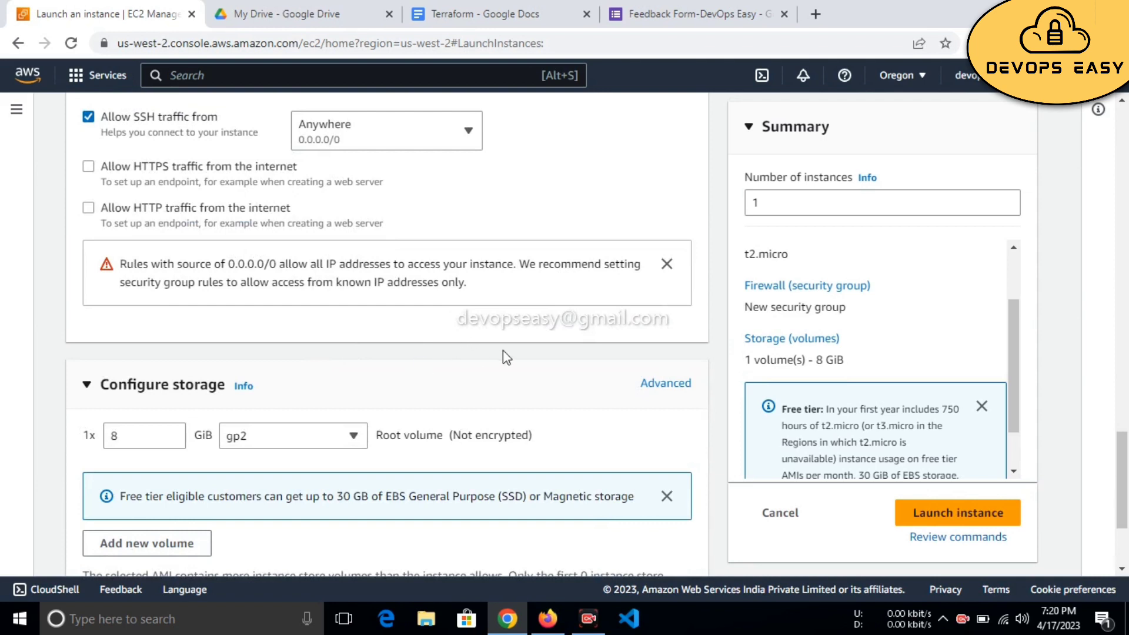
scroll(398, 283, "down", 1)
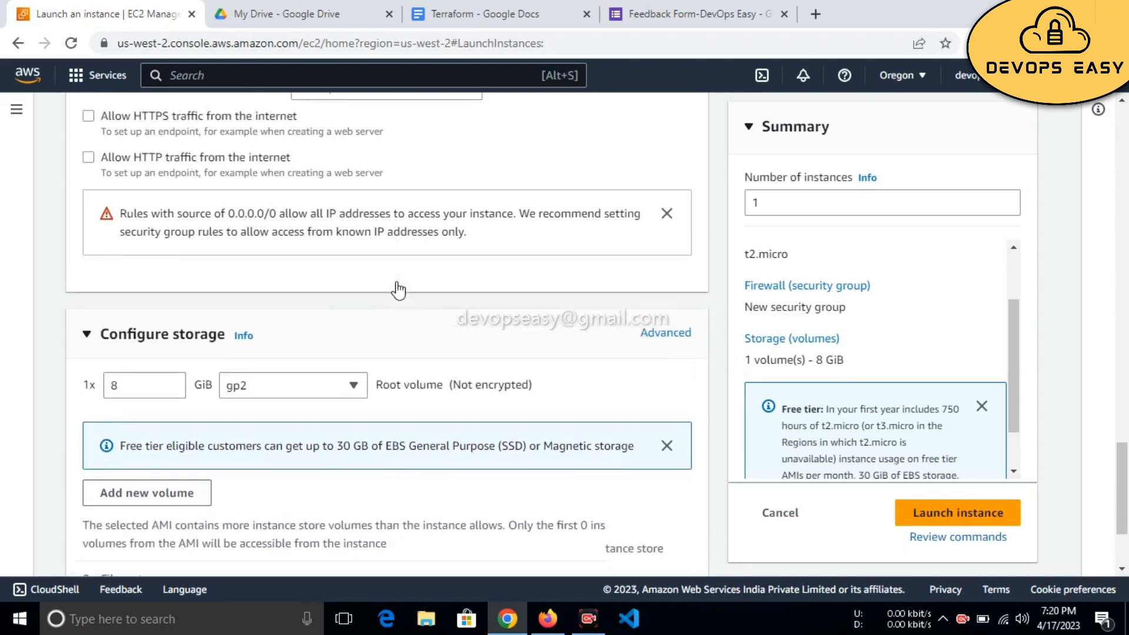
scroll(395, 288, "up", 1)
left_click(88, 208)
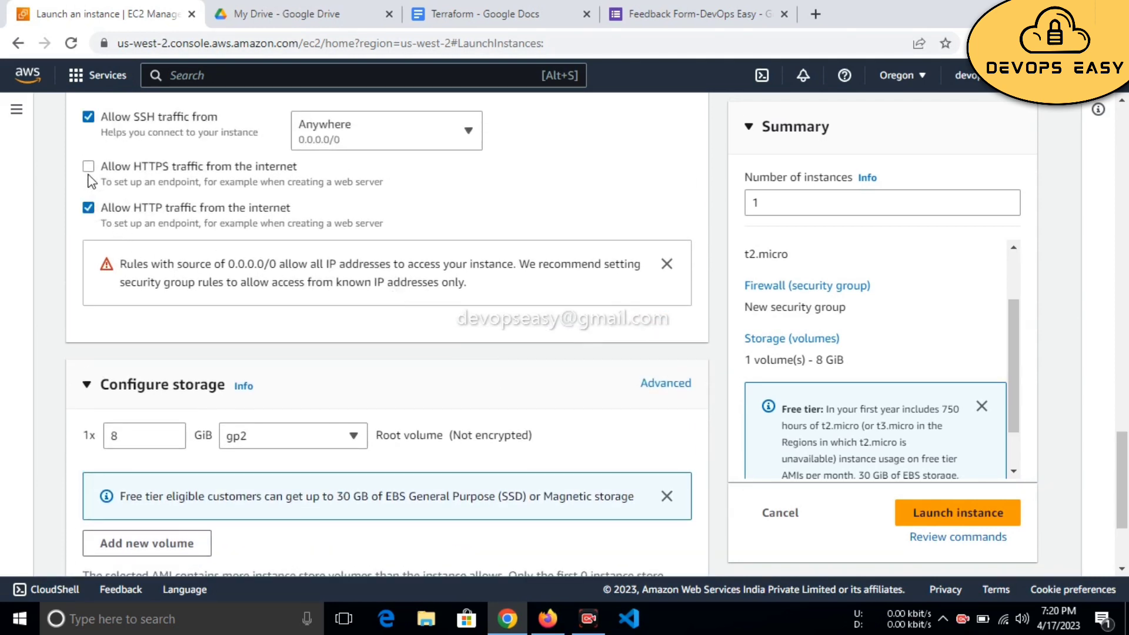
scroll(852, 376, "down", 1)
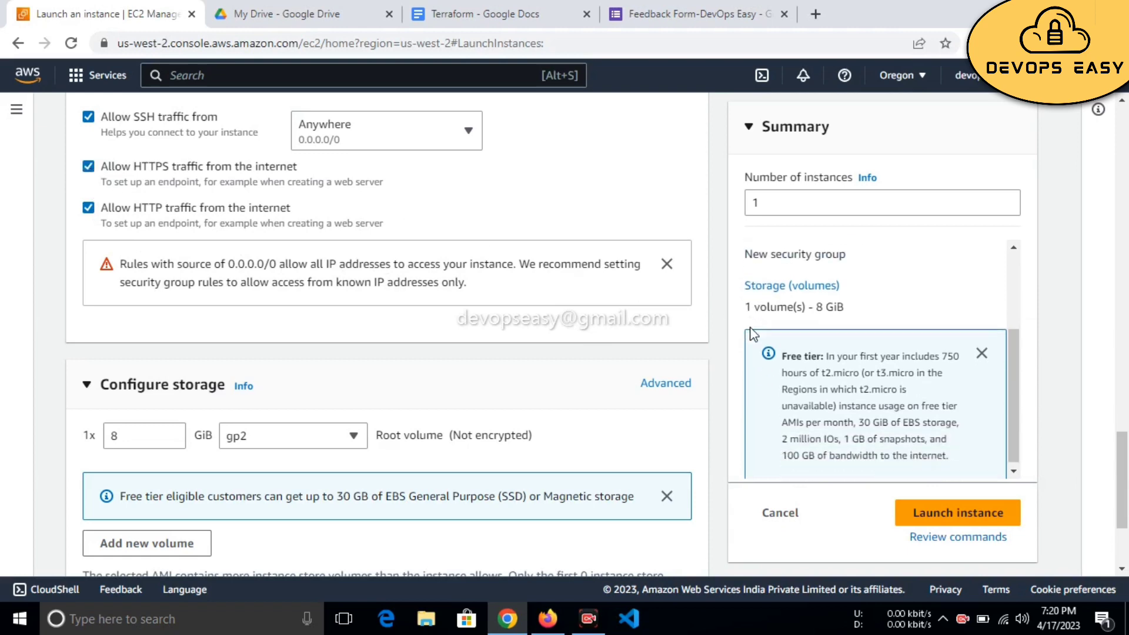
Choose the terraform key pair for login and launch the instance.
left_click(957, 514)
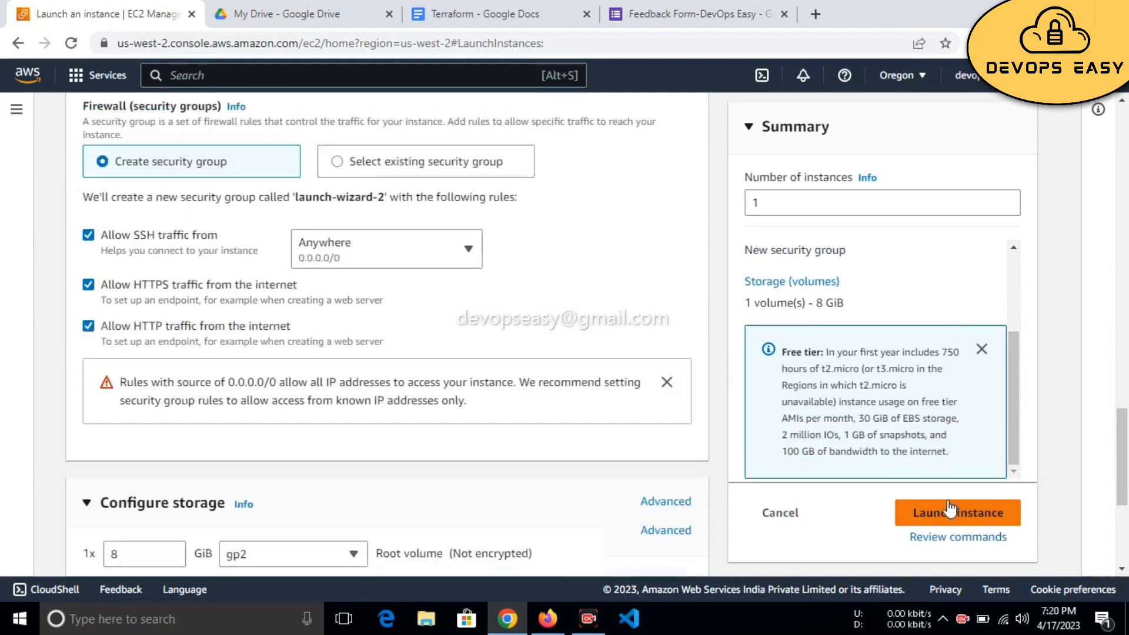
scroll(293, 295, "up", 3)
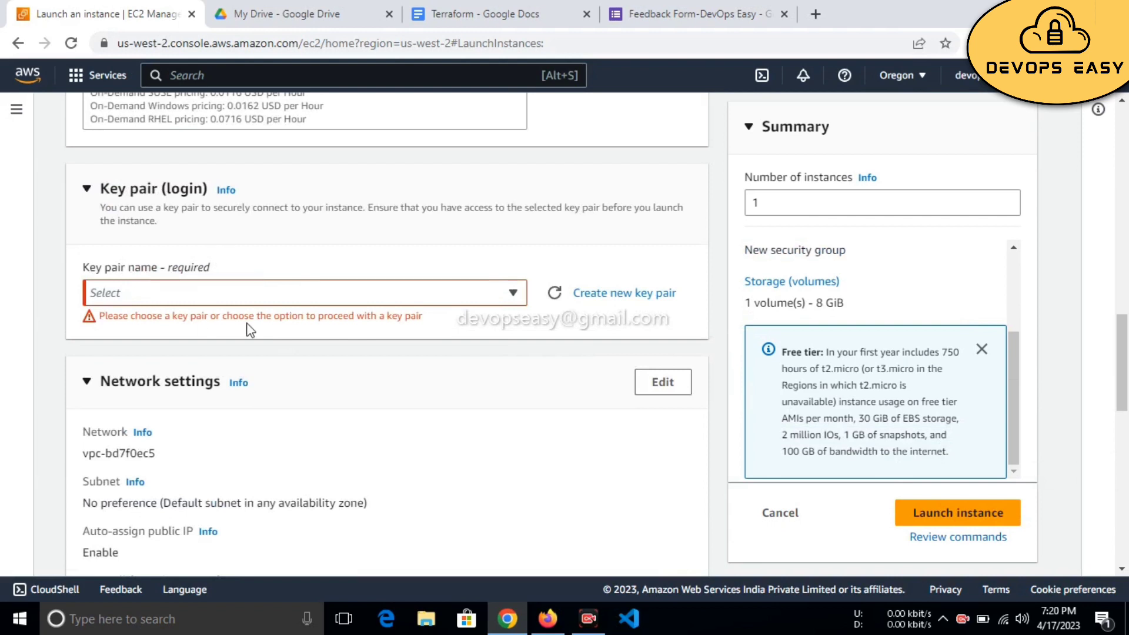
left_click(333, 302)
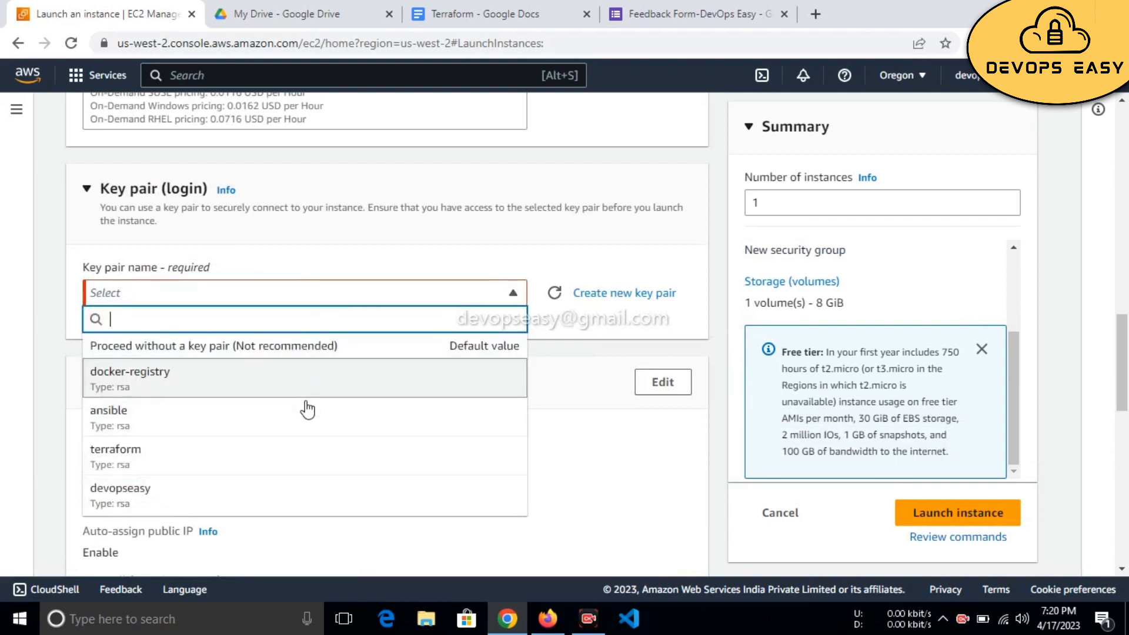
scroll(307, 410, "down", 2)
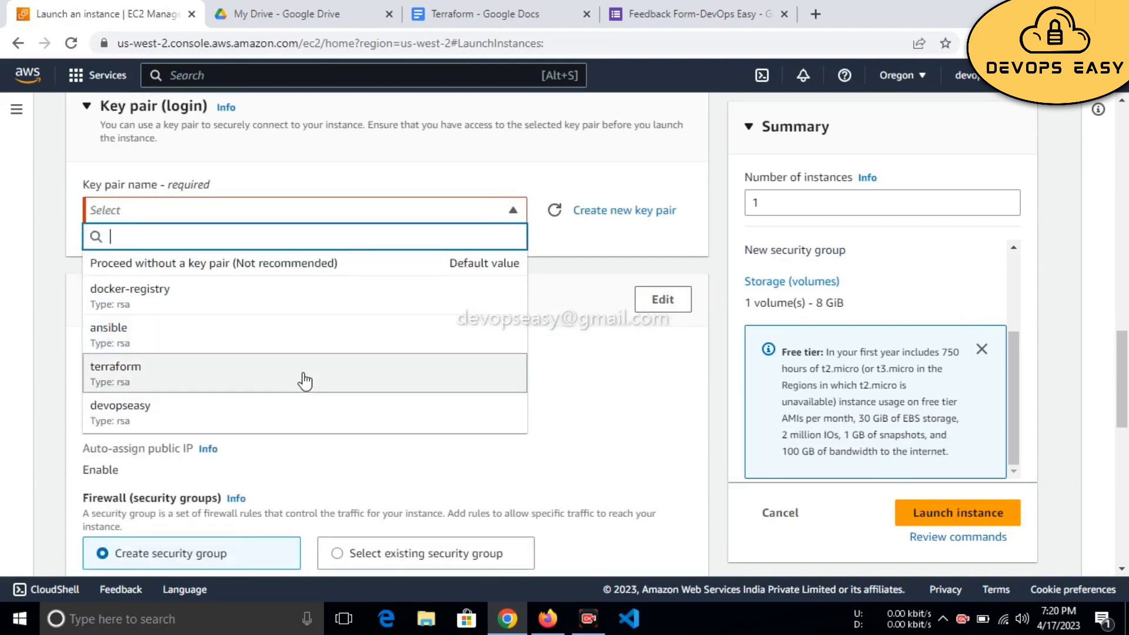
left_click(303, 376)
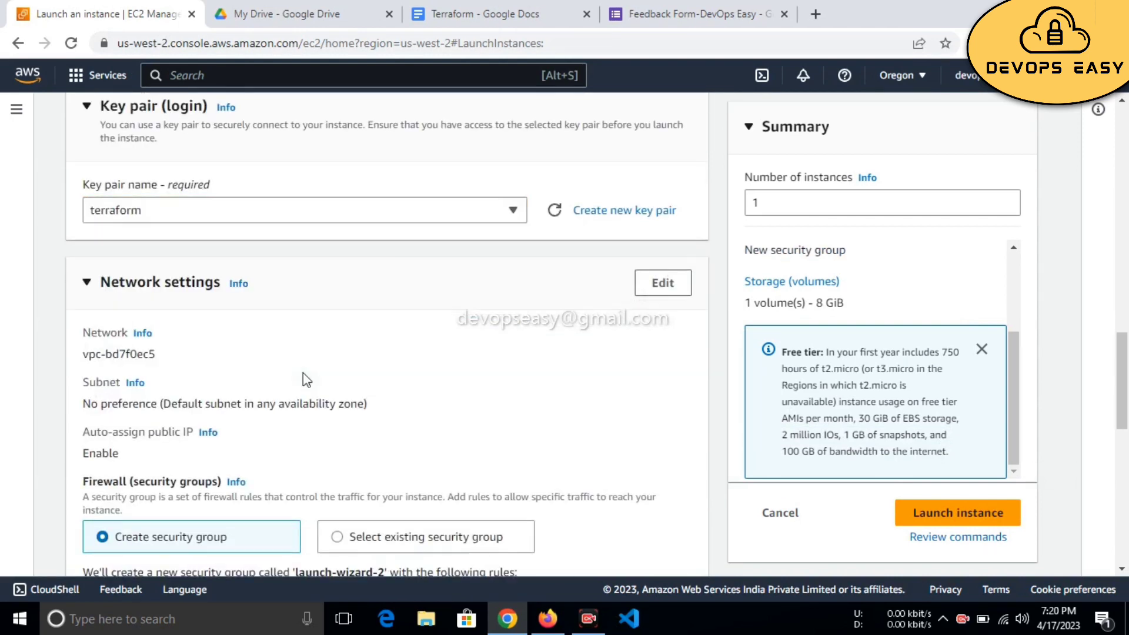
left_click(954, 513)
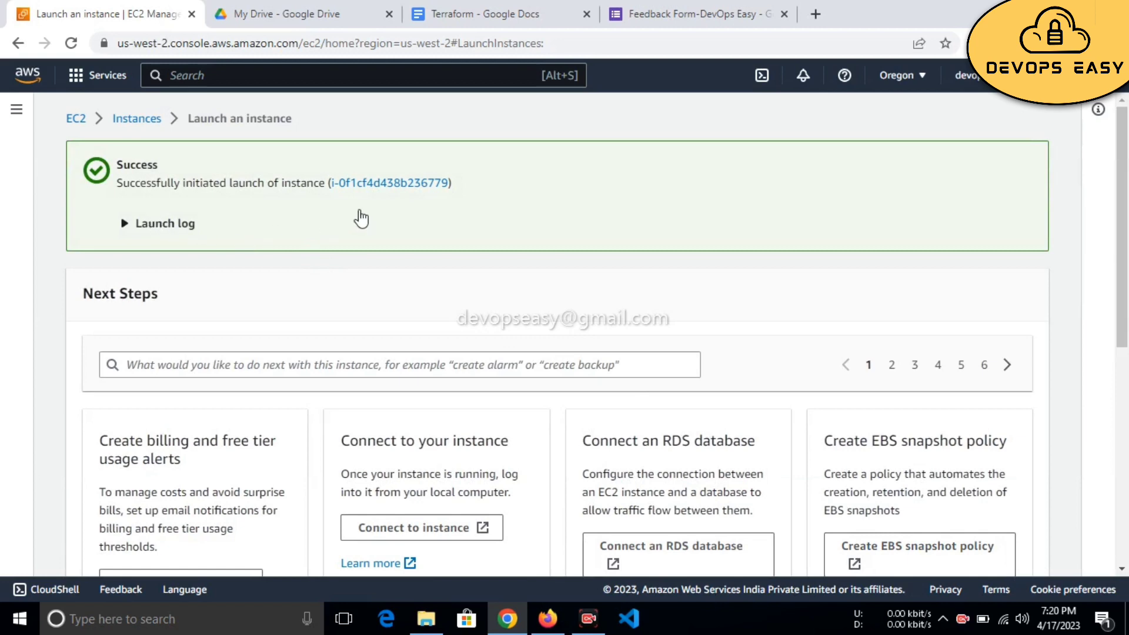
Look over the suggested next steps after the launch, and open and refresh the instances list.
scroll(495, 259, "down", 5)
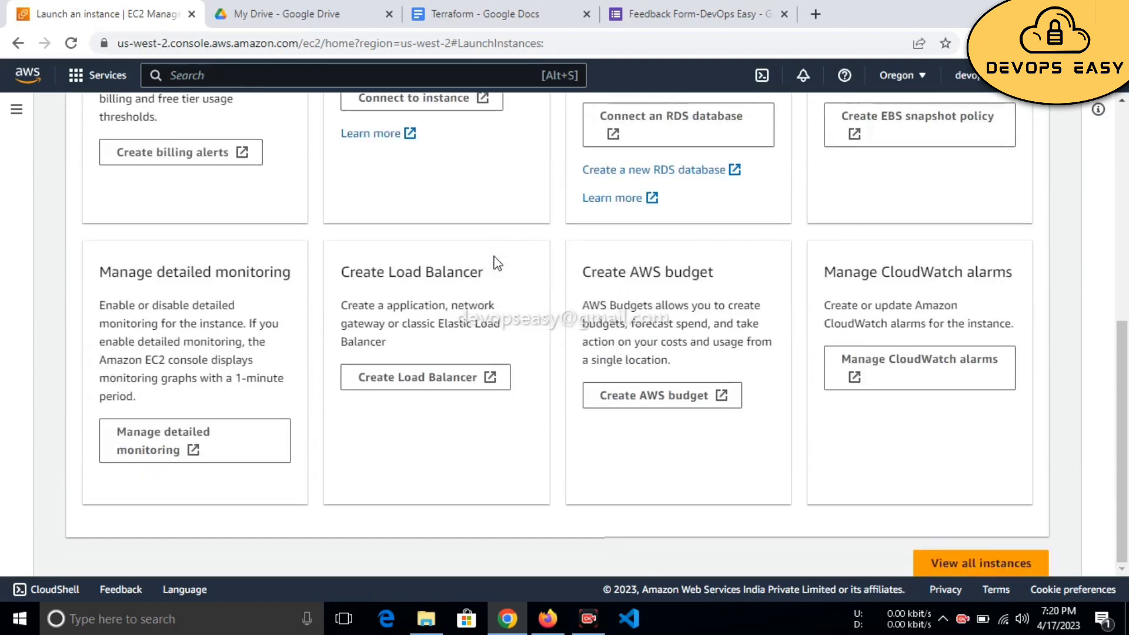
scroll(497, 261, "up", 5)
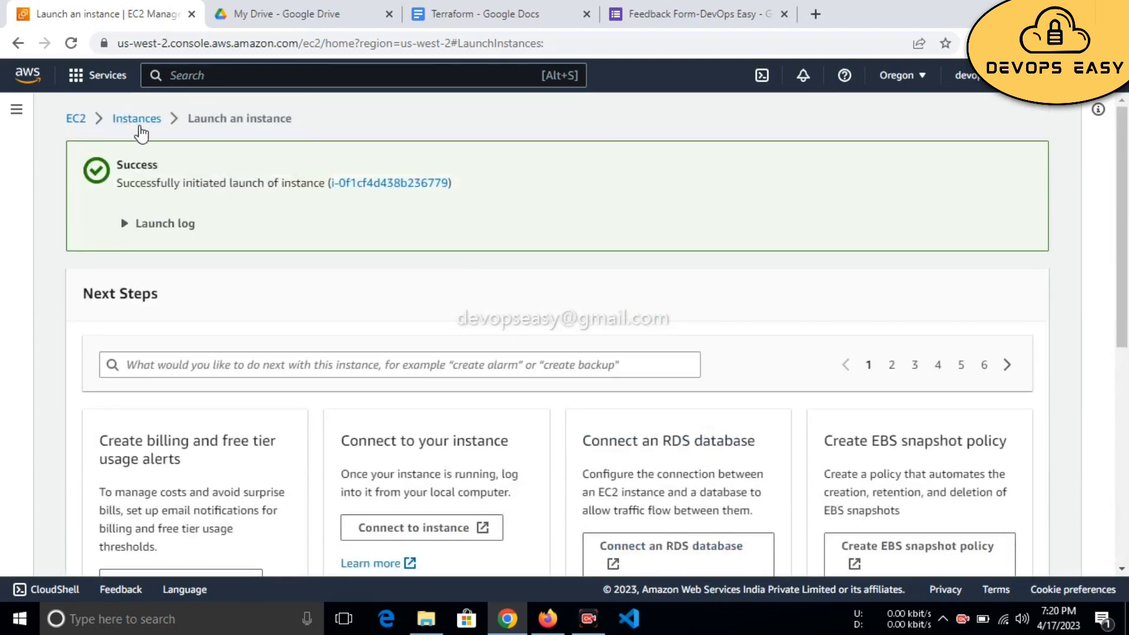
left_click(139, 127)
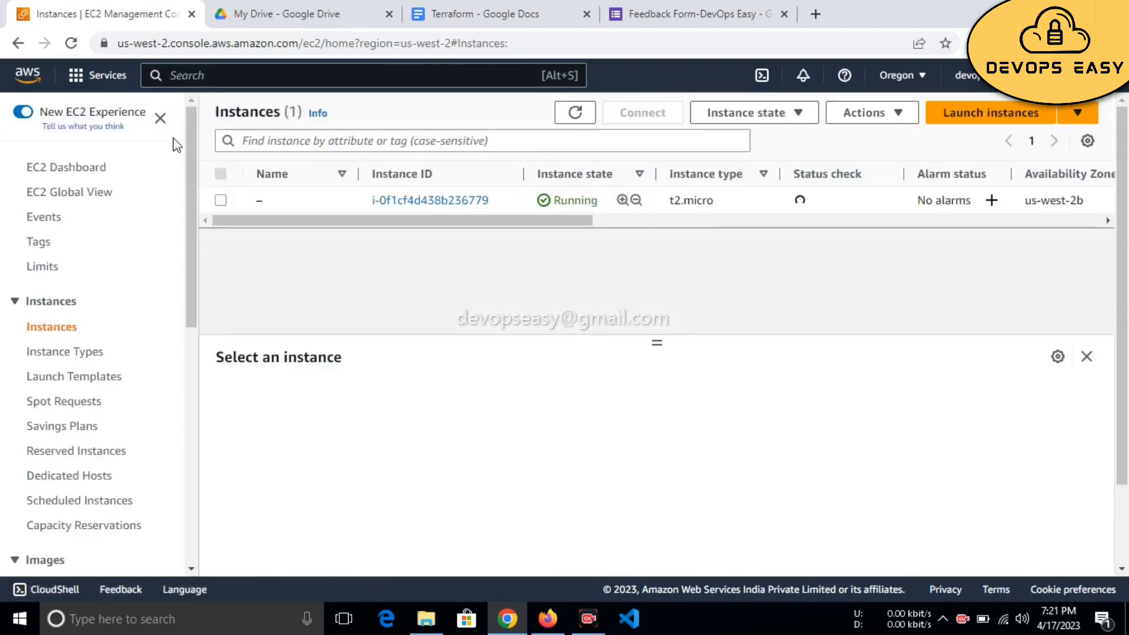
left_click(577, 114)
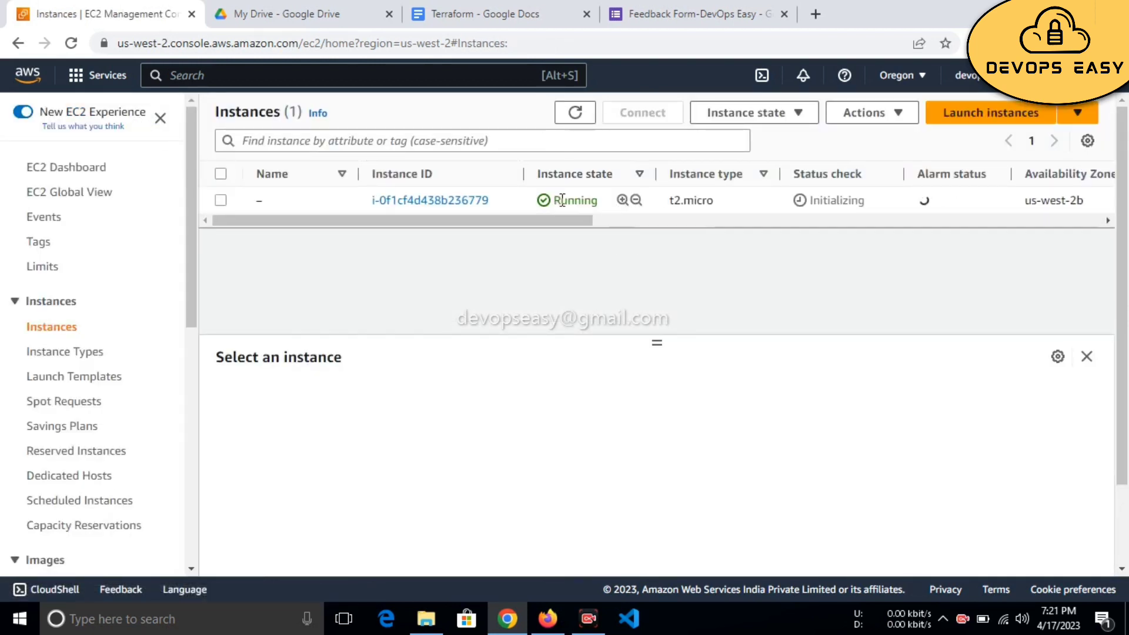
Select the new t2.micro instance and copy the example SSH command from its SSH client connection options.
left_click(221, 200)
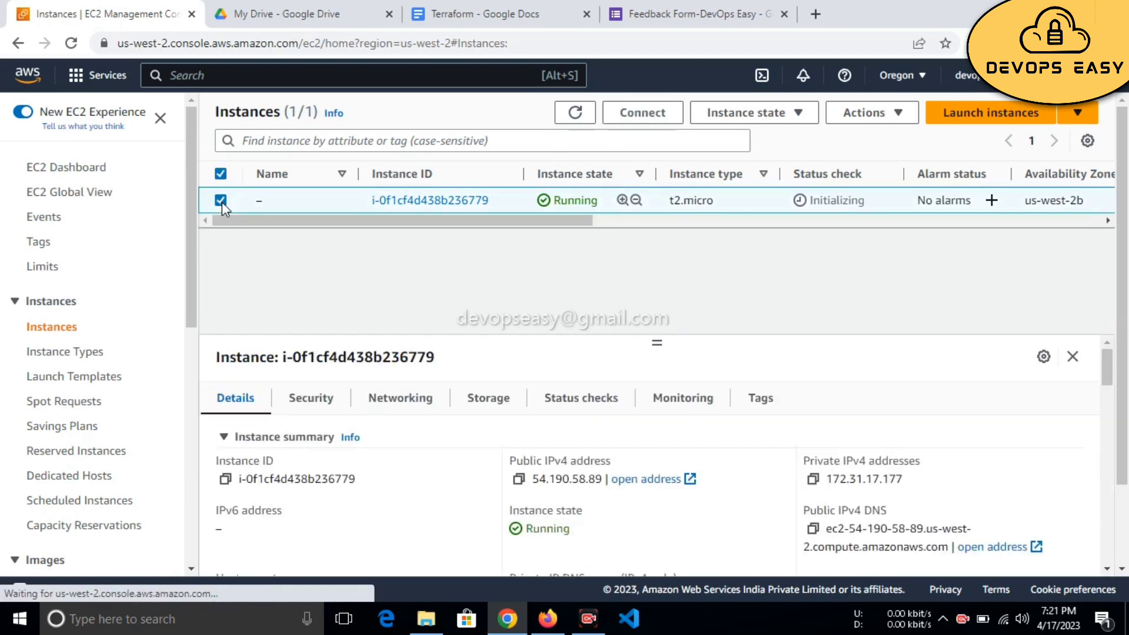
left_click(658, 120)
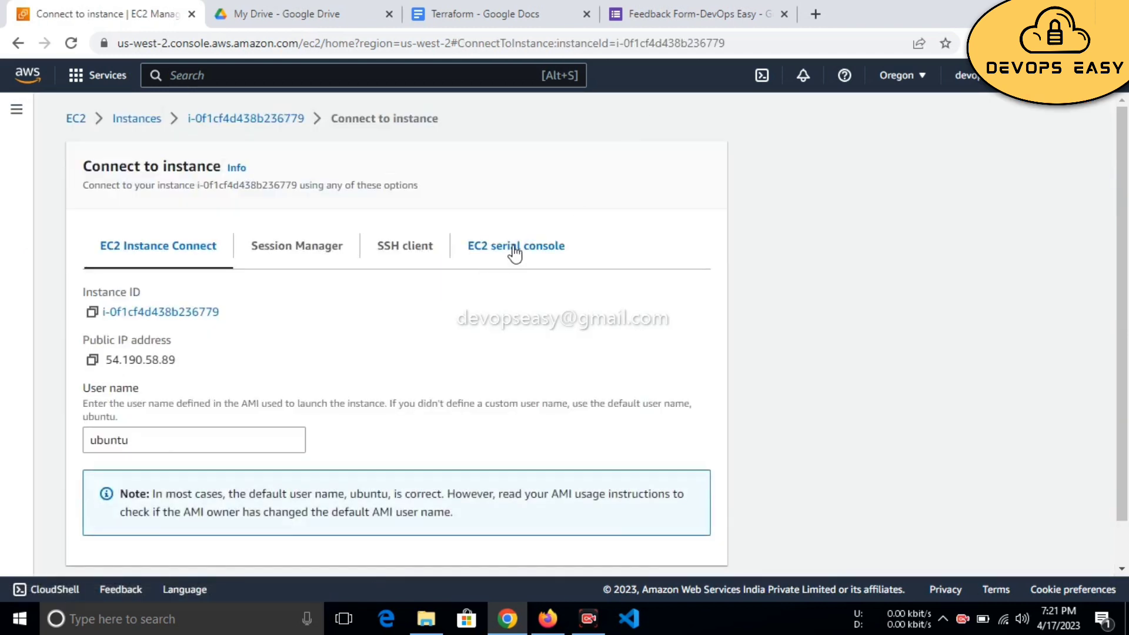
left_click(413, 246)
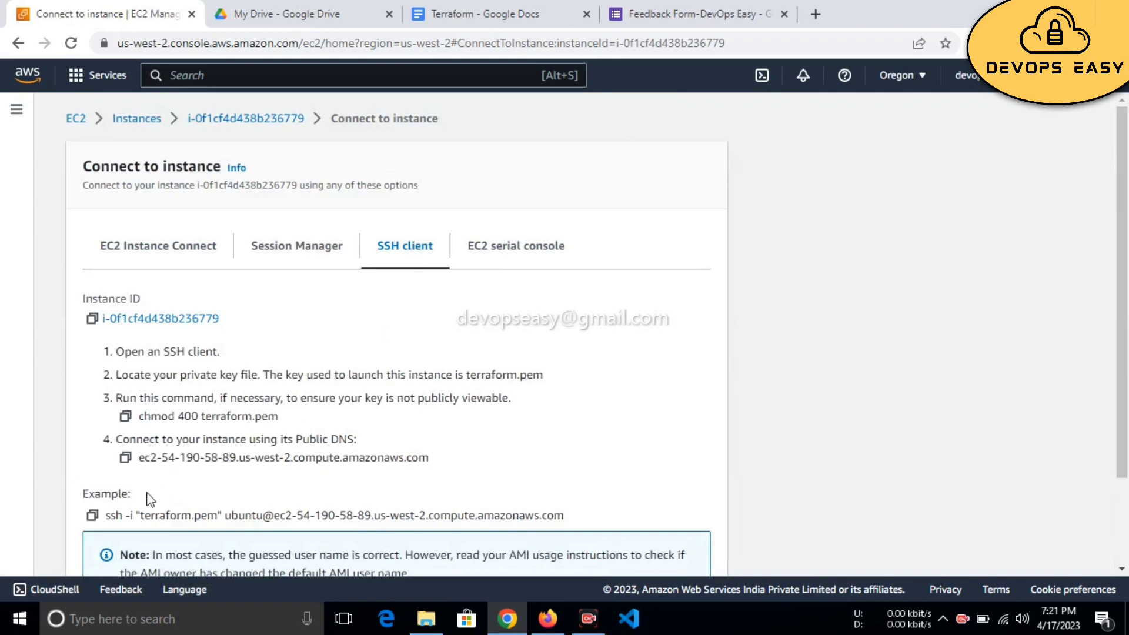
left_click(92, 516)
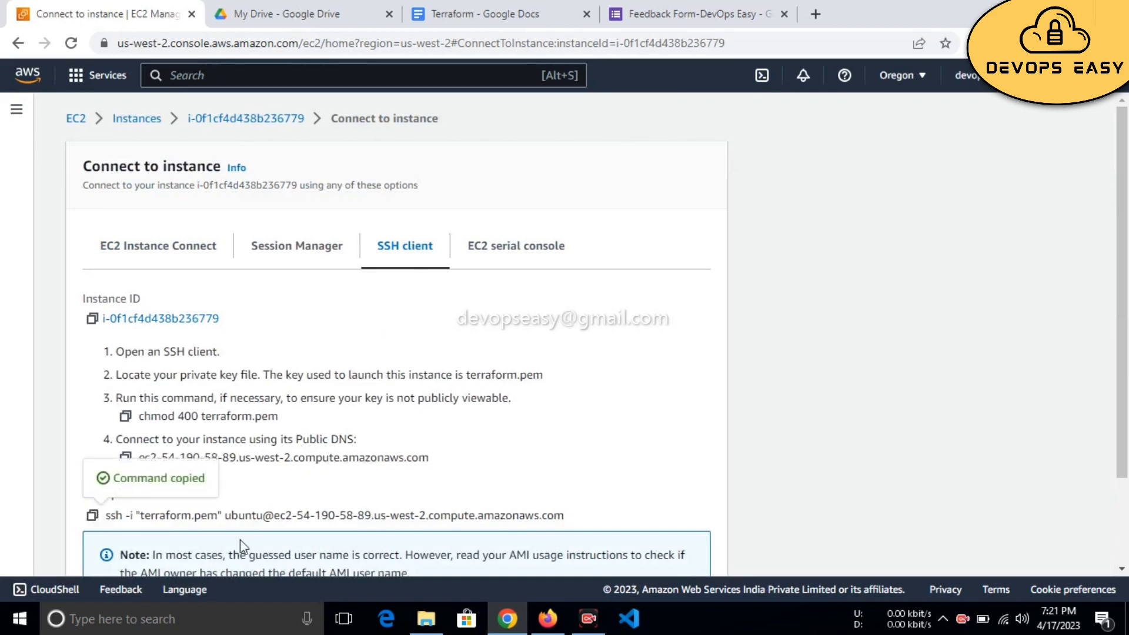
Open a maximized Git Bash terminal in the local Terraform folder that holds terraform.pem.
left_click(425, 617)
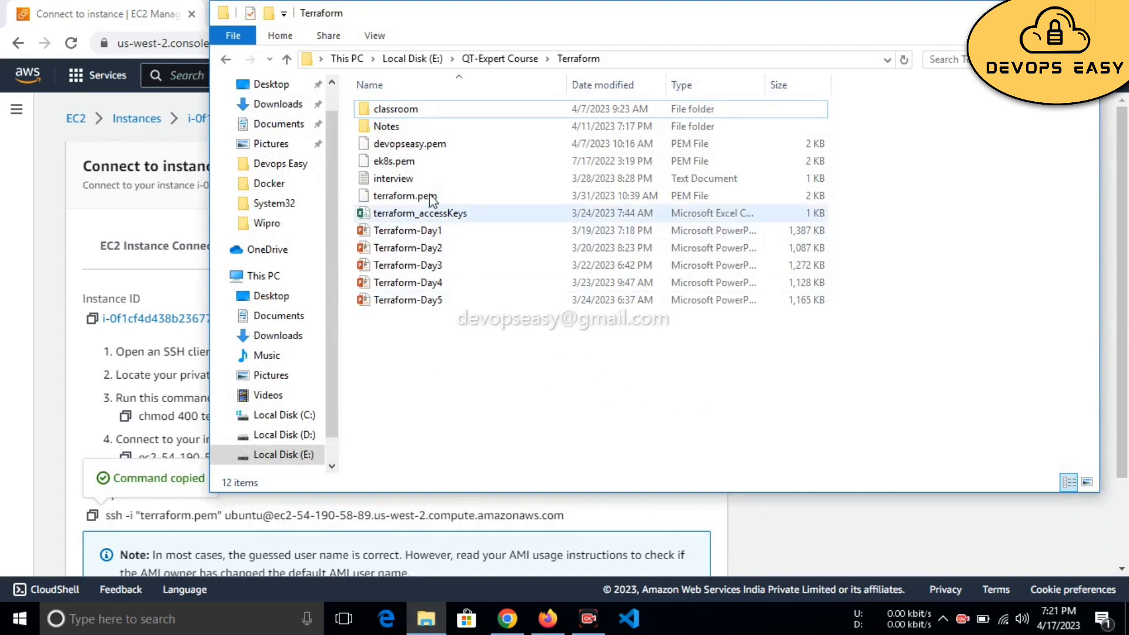
left_click(475, 150)
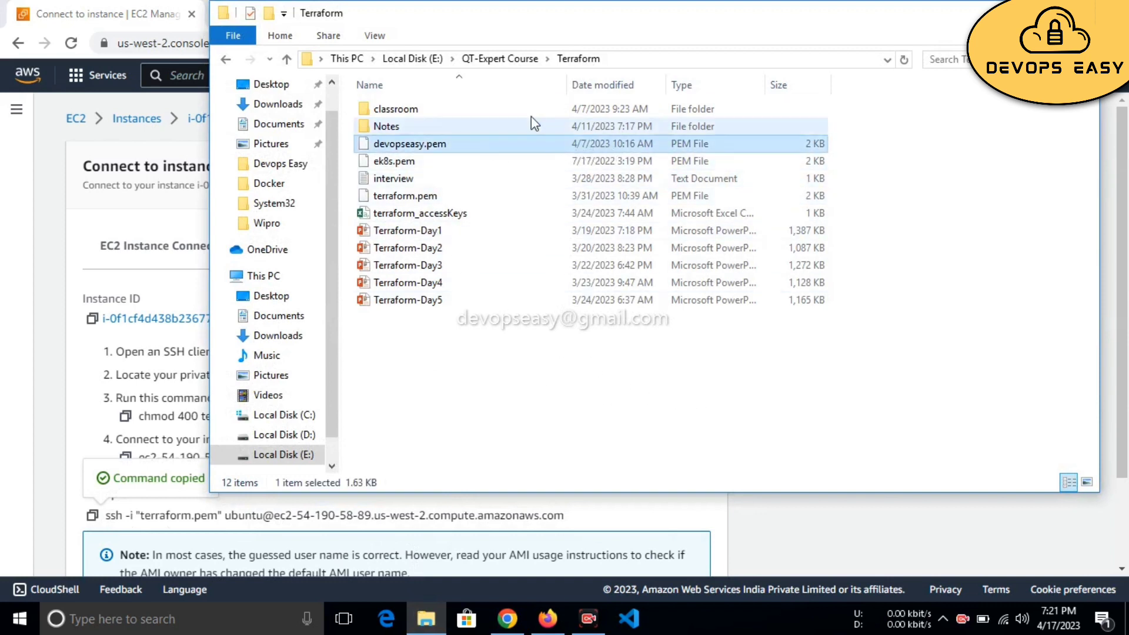
left_click(536, 365)
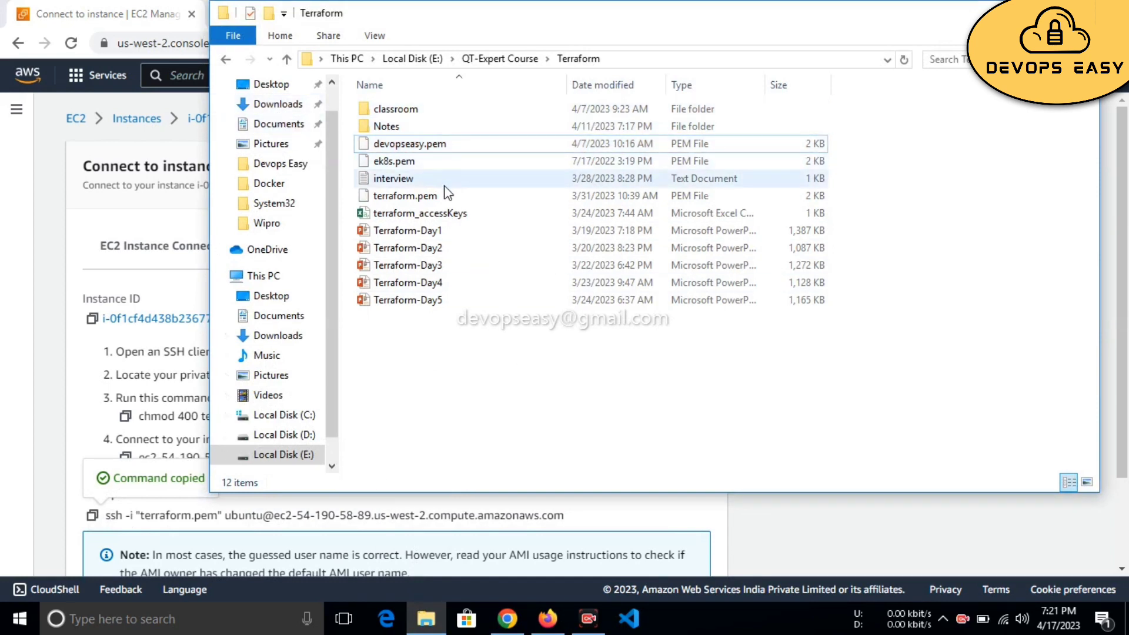
left_click(479, 197)
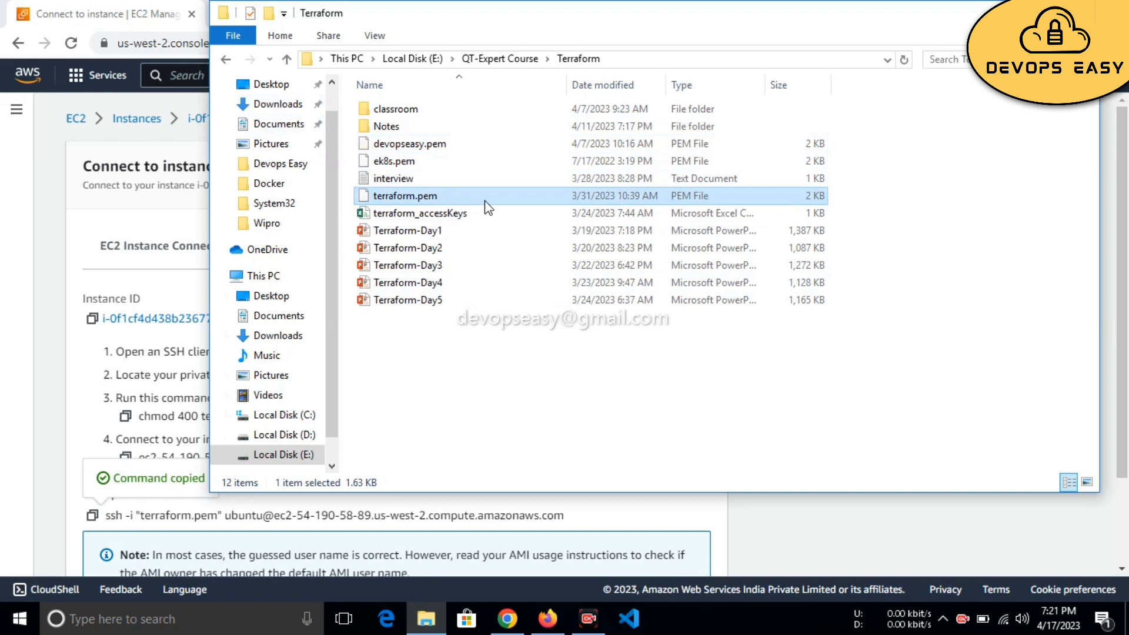
right_click(472, 372)
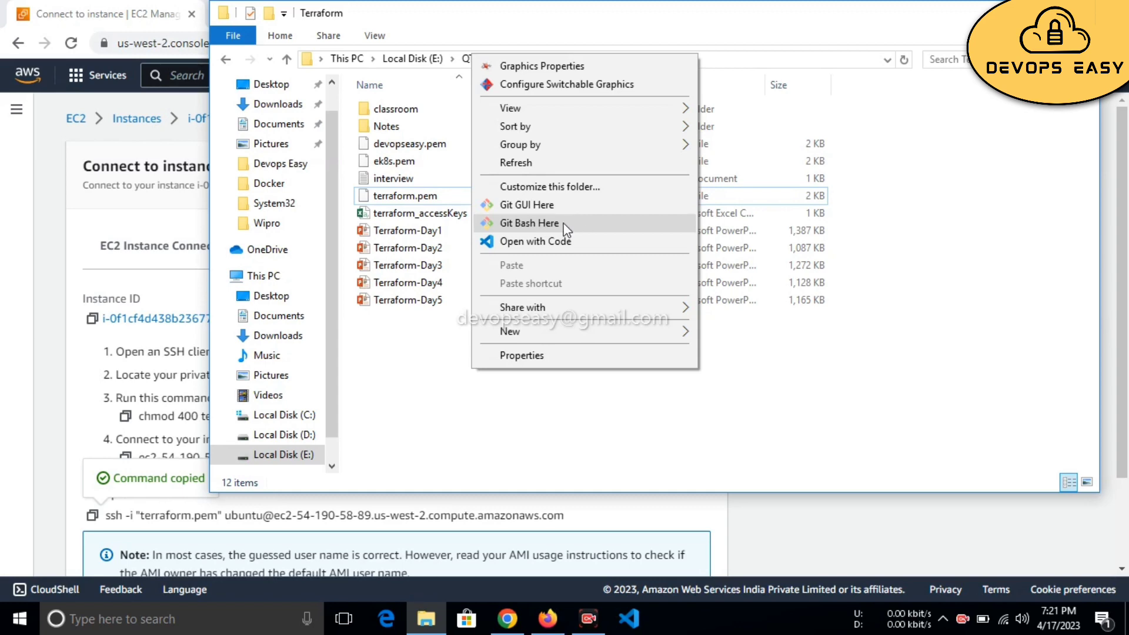
left_click(583, 225)
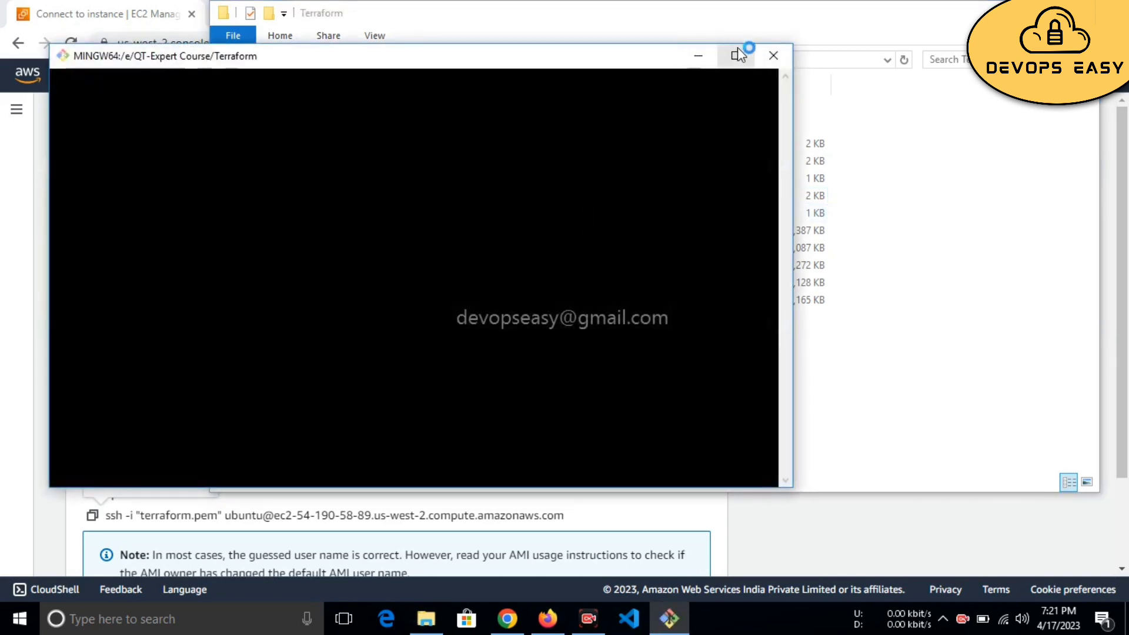
left_click(735, 57)
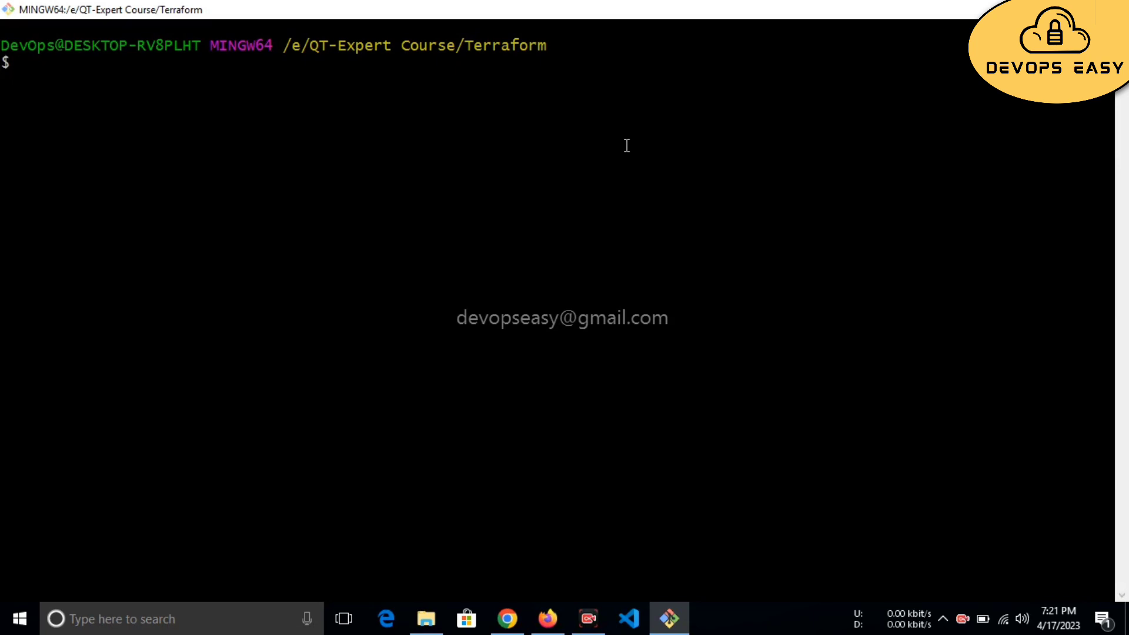
Run the copied SSH command with terraform.pem to log in as ubuntu, and accept the host's authenticity.
key("shift+Insert")
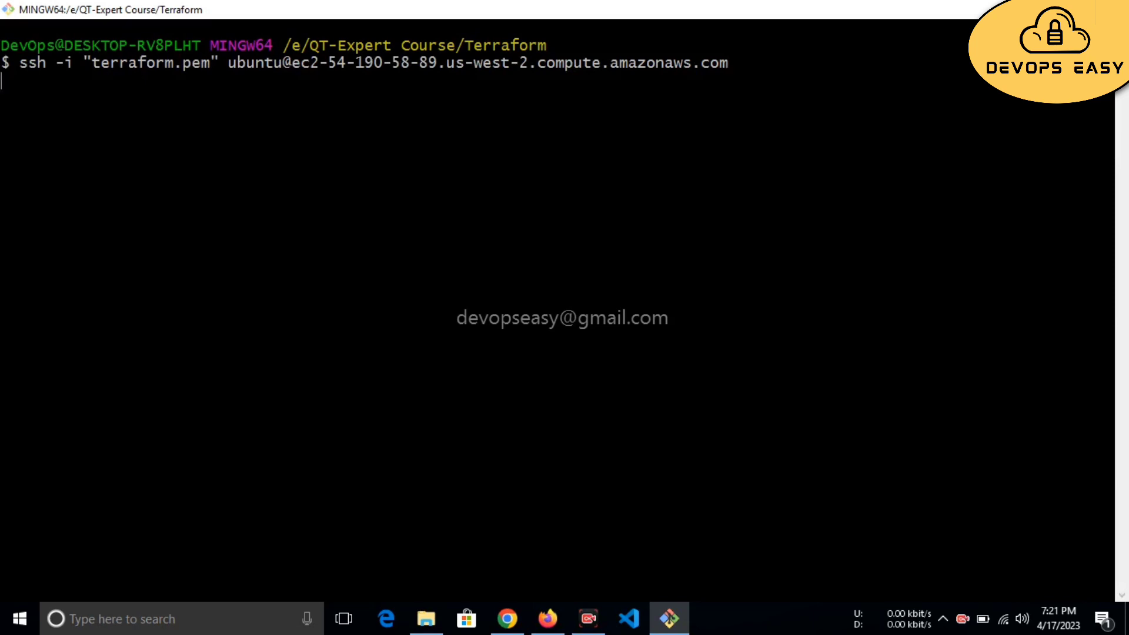
key("Return")
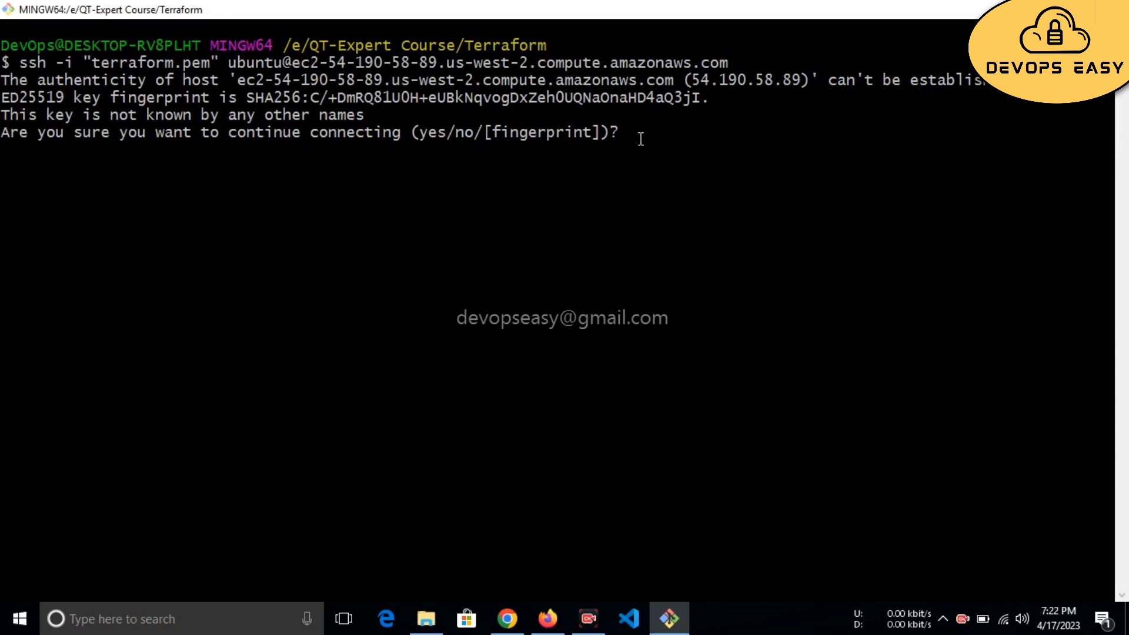
key("Return")
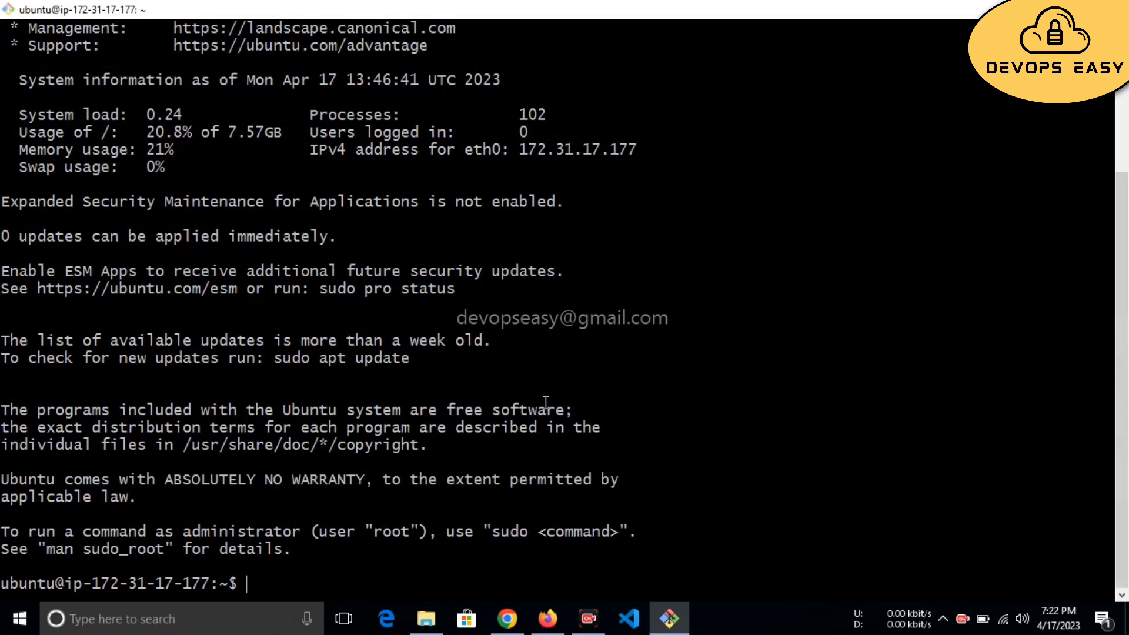
Clear the remote terminal, check the logged-in user with whoami and list the home directory's contents with ls.
key("ctrl+l")
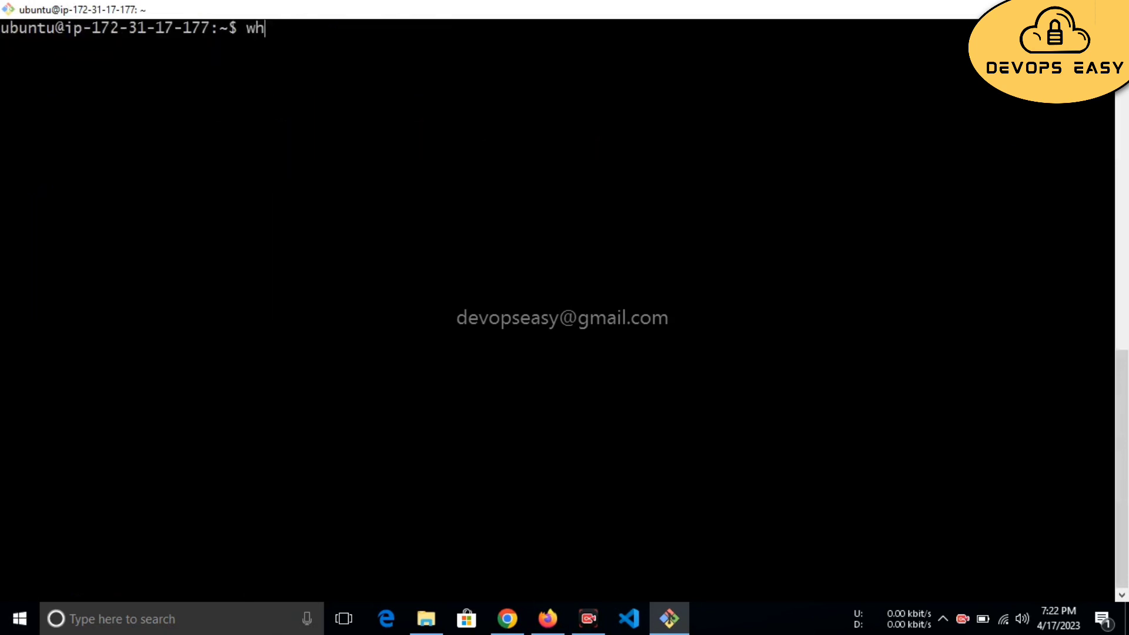
key("Return")
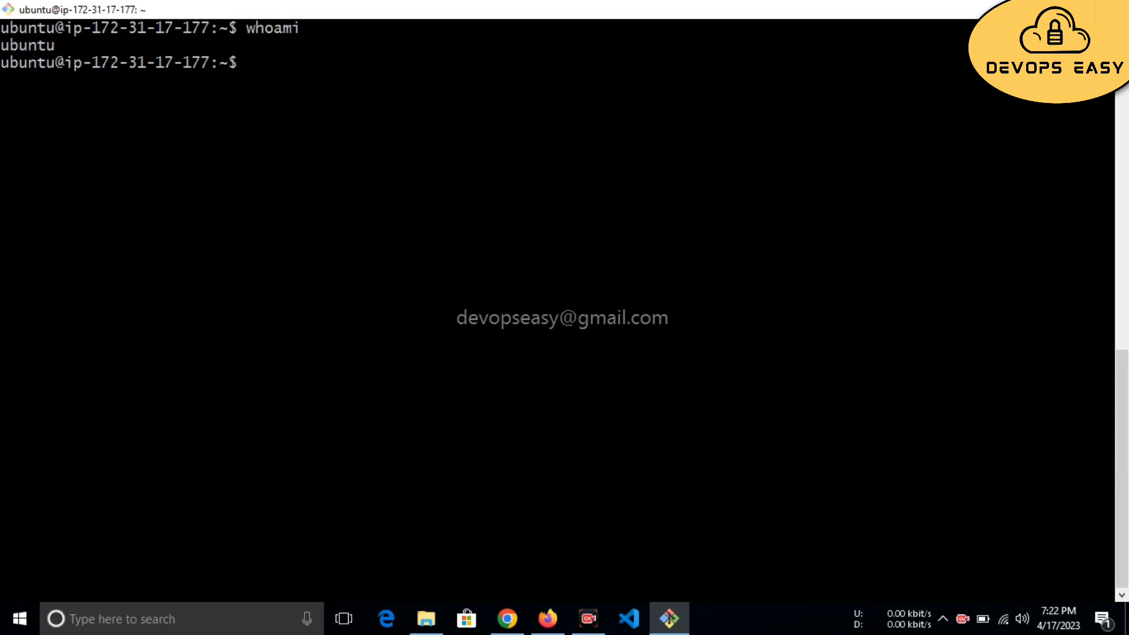
type("ls")
key("Return")
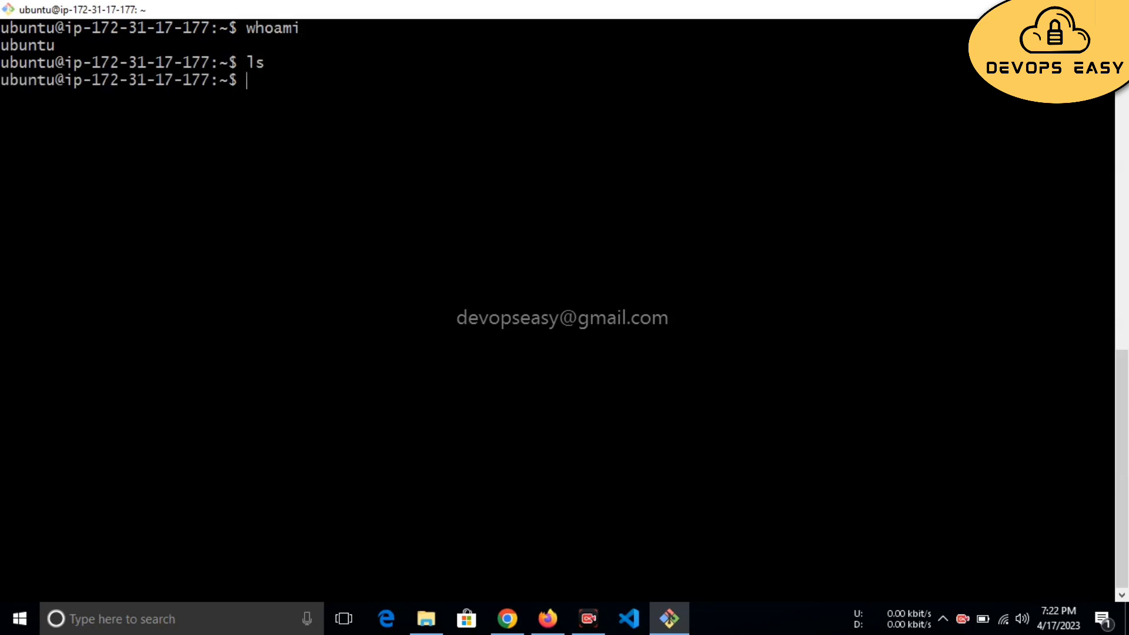
Clear the terminal, end the SSH session with exit and minimize the Git Bash window.
key("ctrl+l")
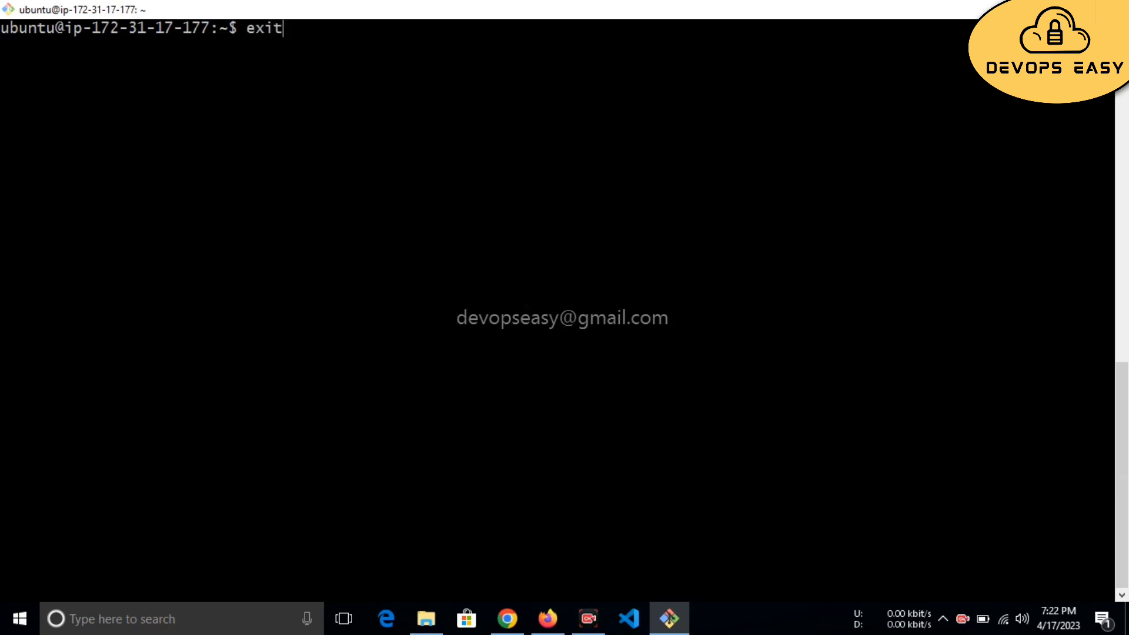
type("exit")
key("Return")
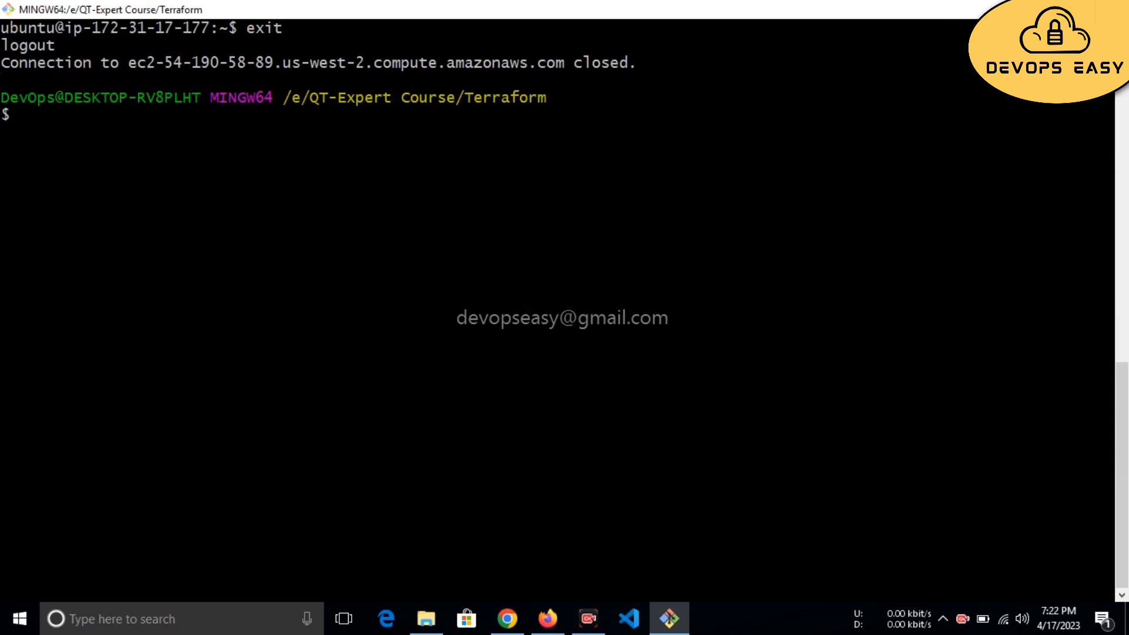
left_click(1034, 9)
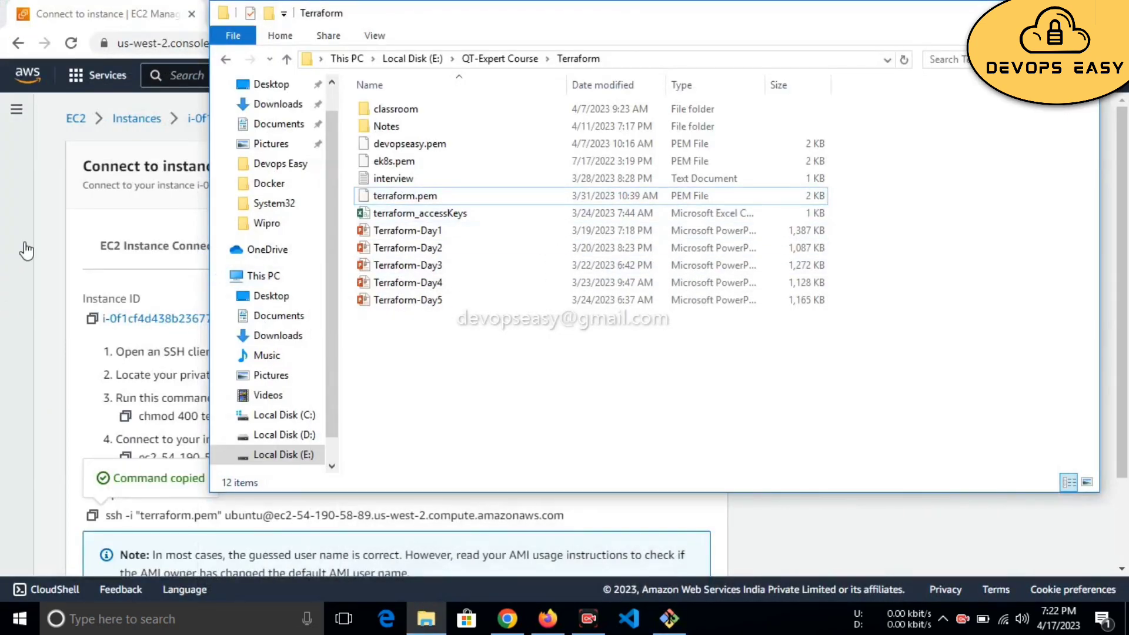
Return to the EC2 instances list, terminate the t2.micro instance and refresh the list.
left_click(48, 218)
left_click(136, 123)
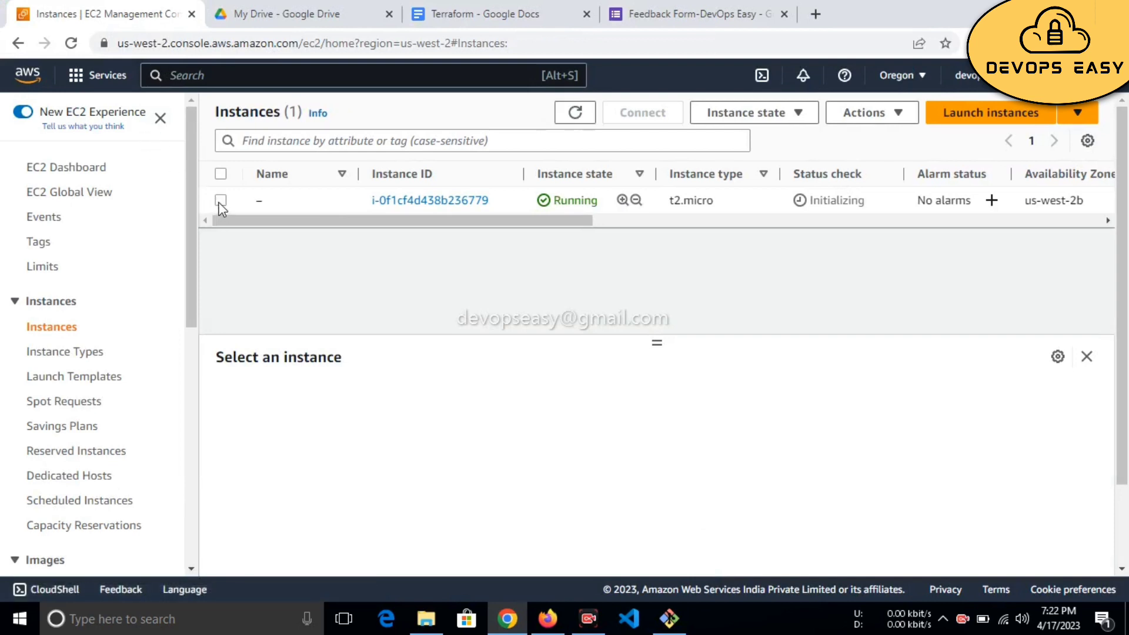
left_click(221, 201)
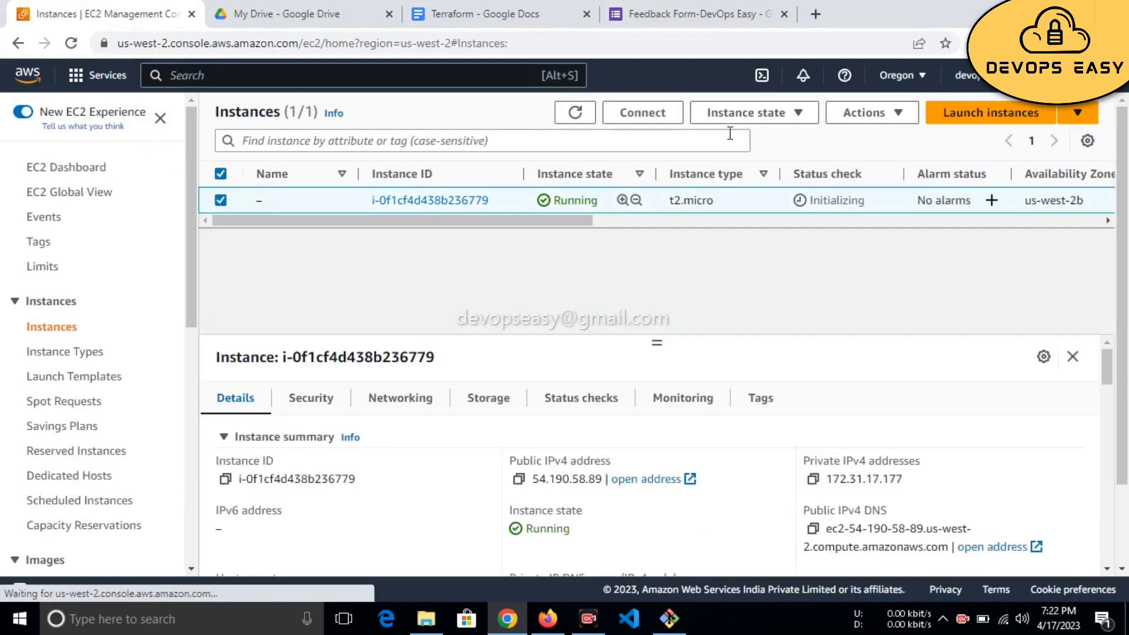
left_click(773, 115)
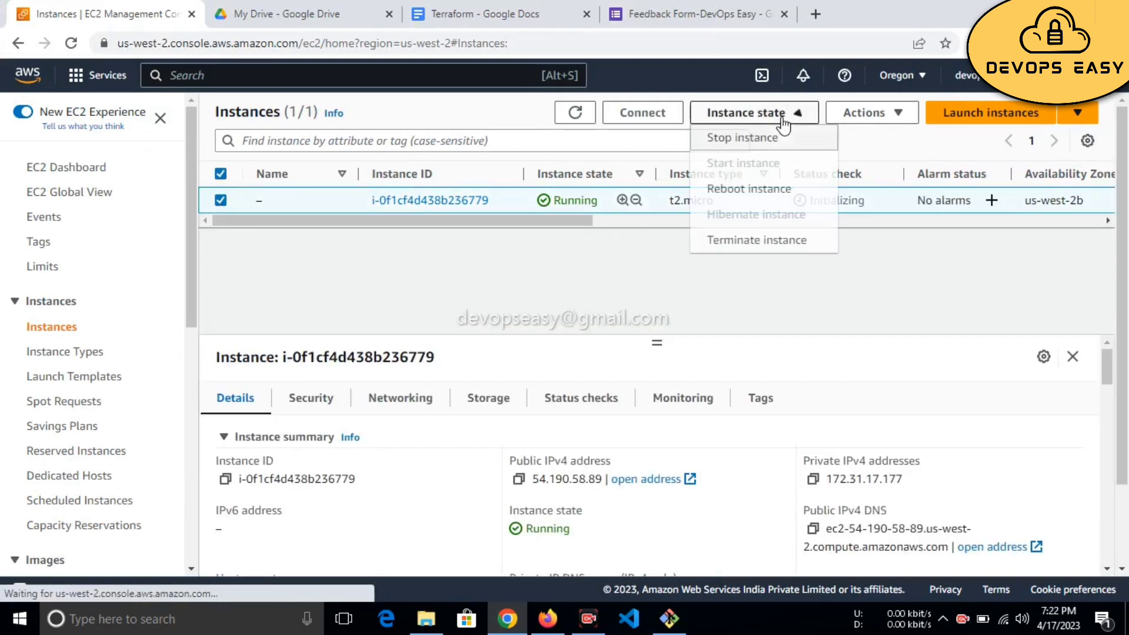
left_click(762, 245)
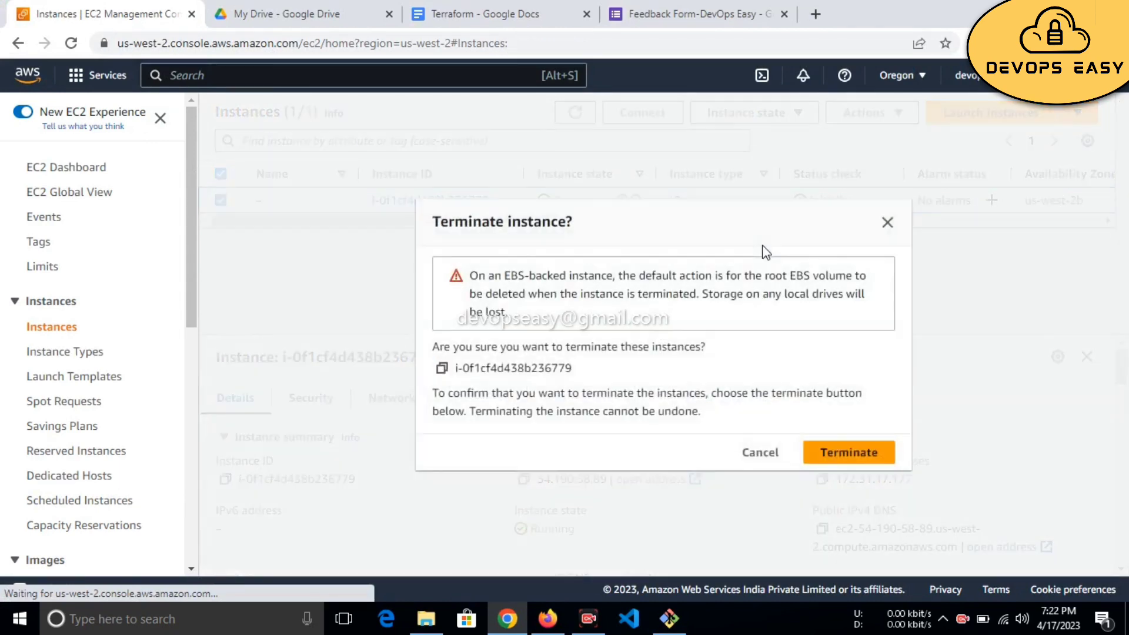
left_click(849, 454)
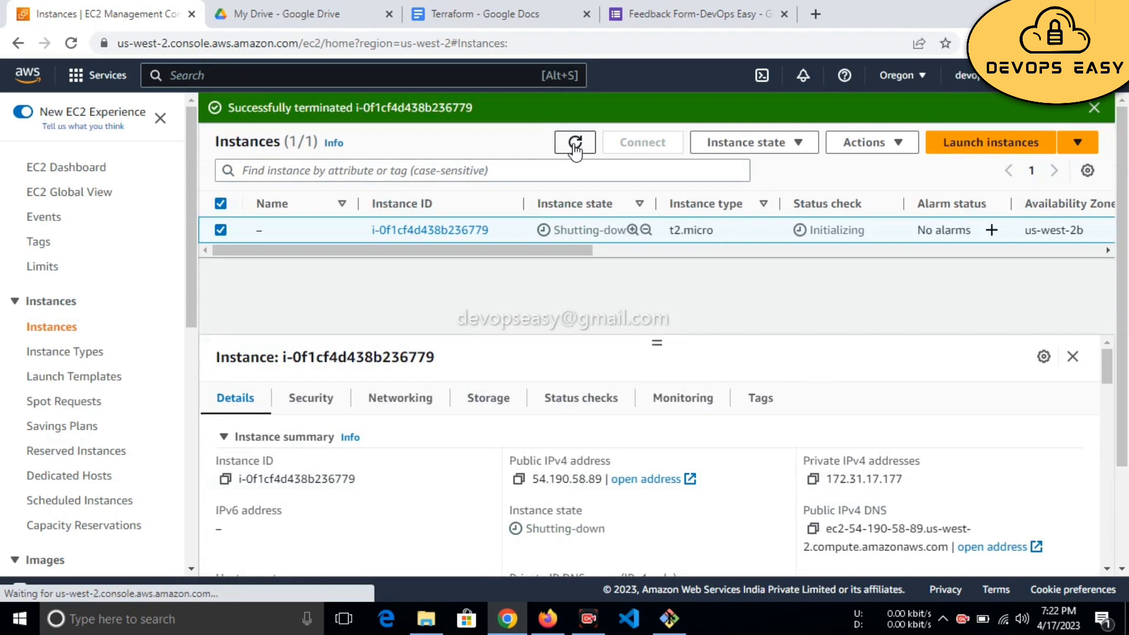
left_click(575, 143)
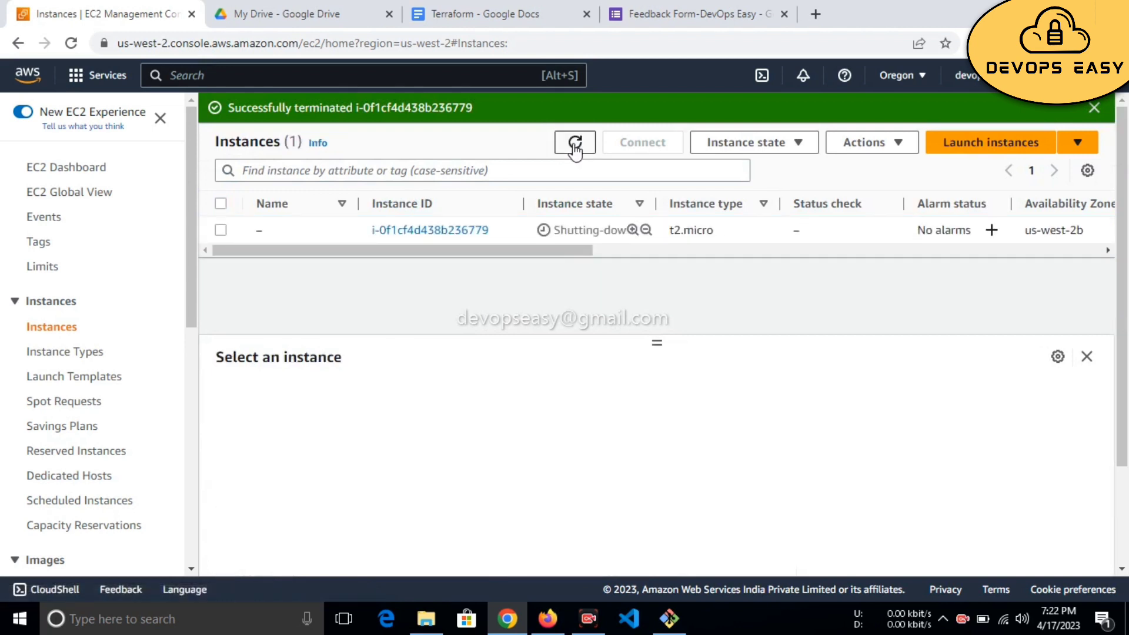
left_click(576, 144)
left_click(575, 147)
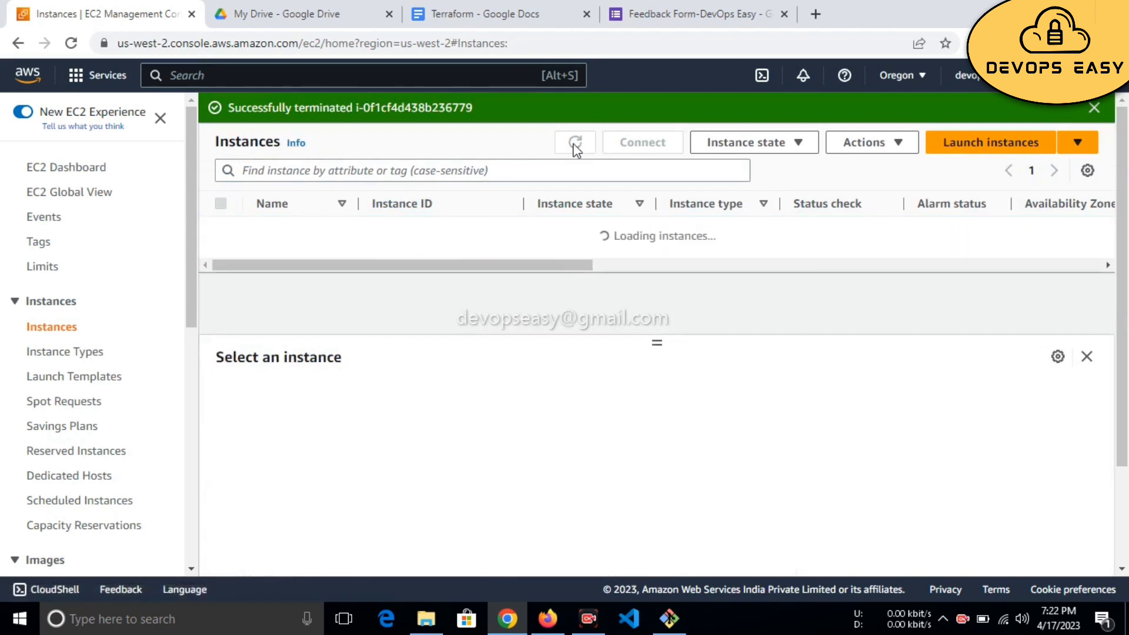
left_click(575, 144)
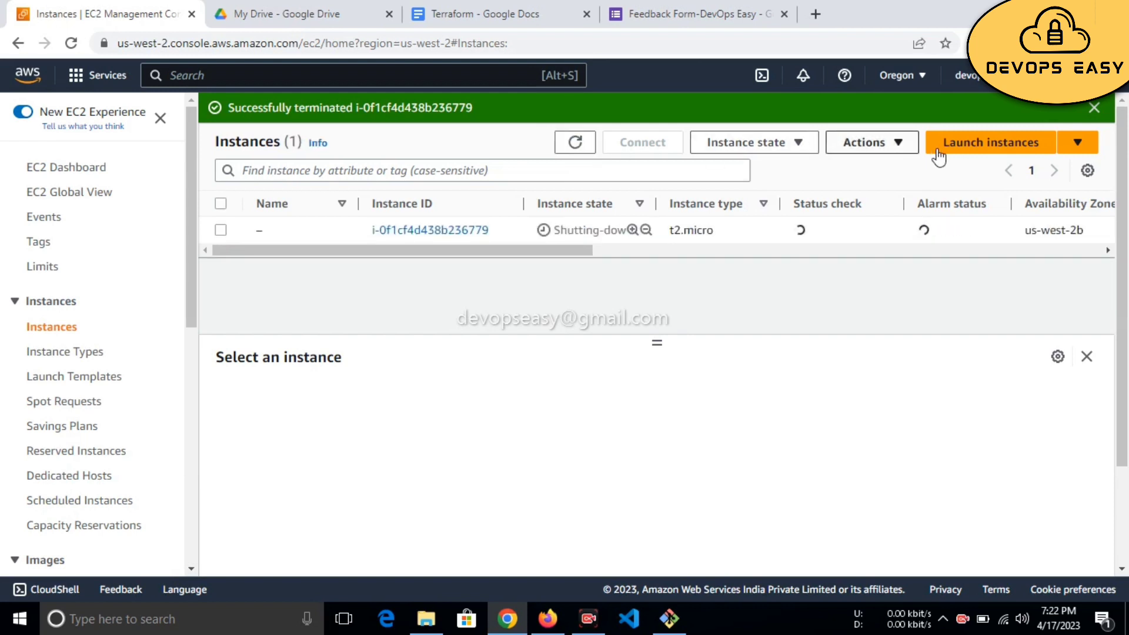
Review the image, instance type, key pair and network settings in a new launch instance form, and cancel it.
left_click(992, 146)
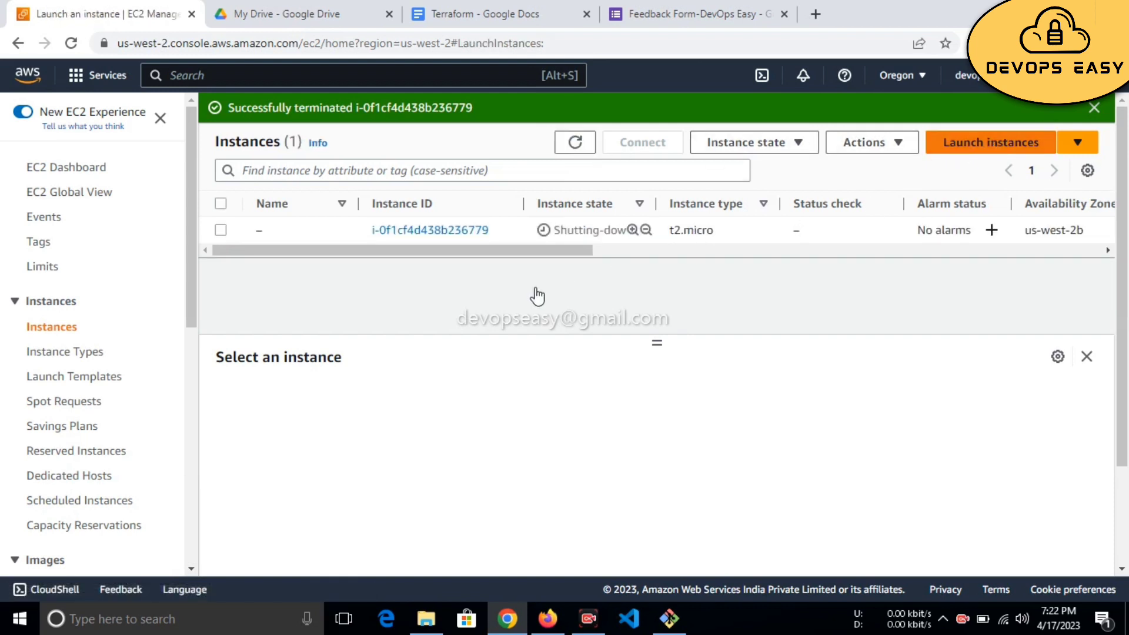
scroll(416, 416, "down", 4)
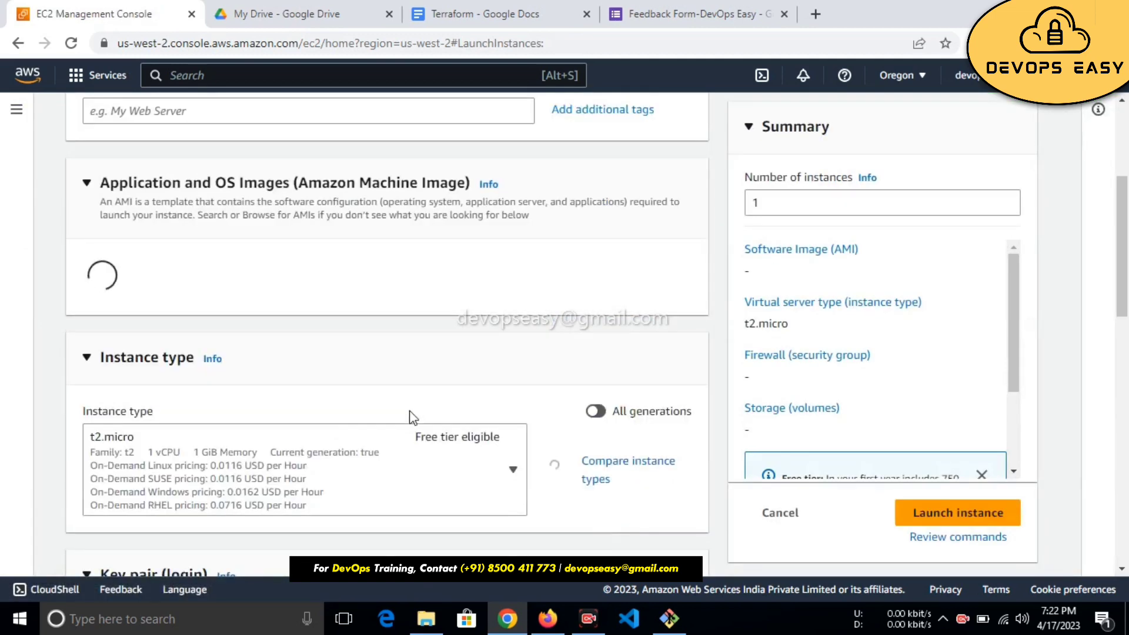
scroll(412, 416, "down", 7)
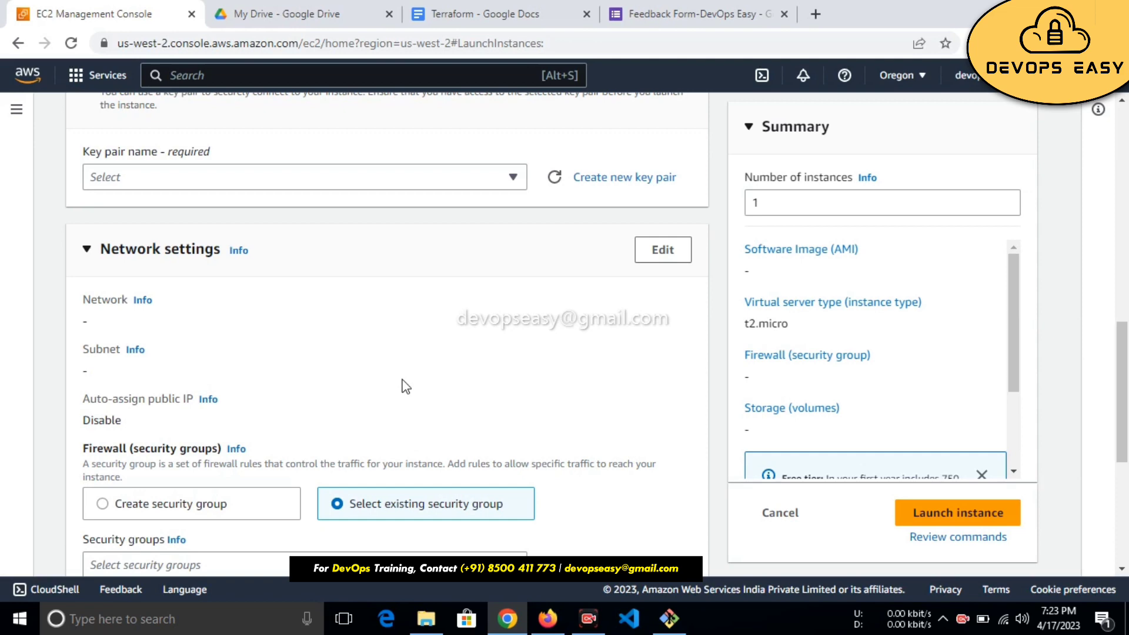
scroll(406, 387, "up", 10)
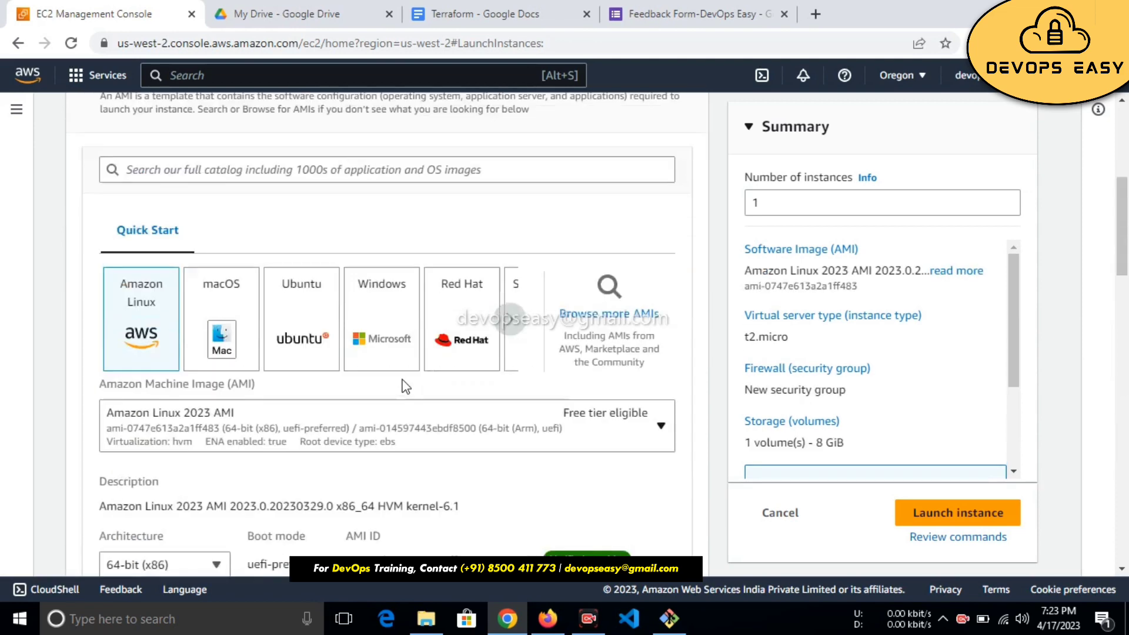
left_click(782, 512)
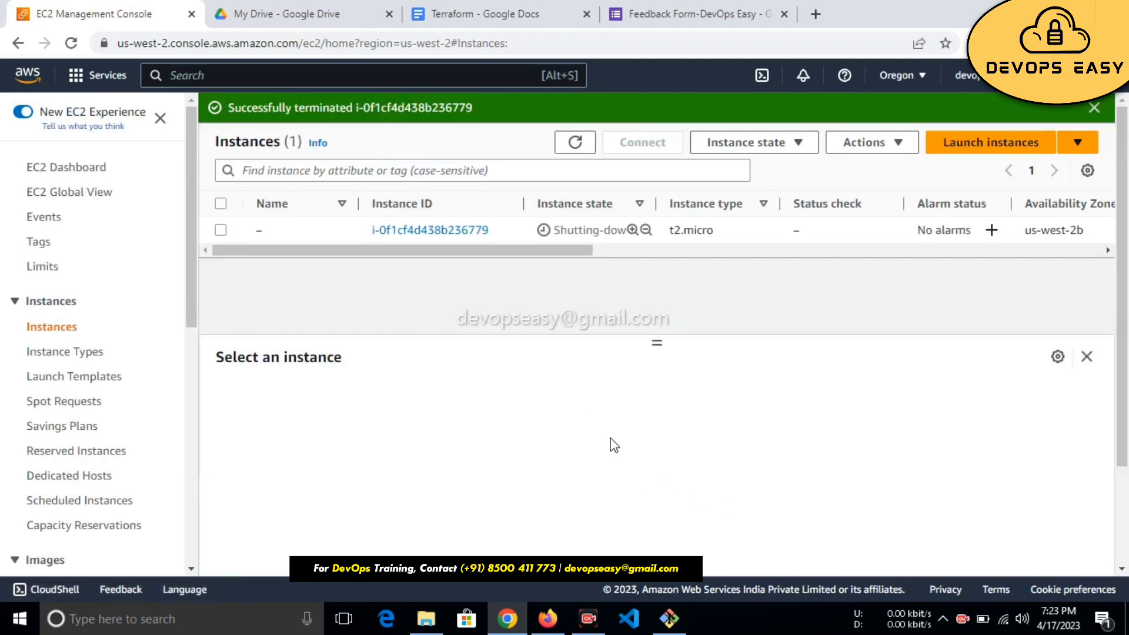
Refresh the instances list repeatedly to check the terminated t2.micro instance's state.
left_click(576, 152)
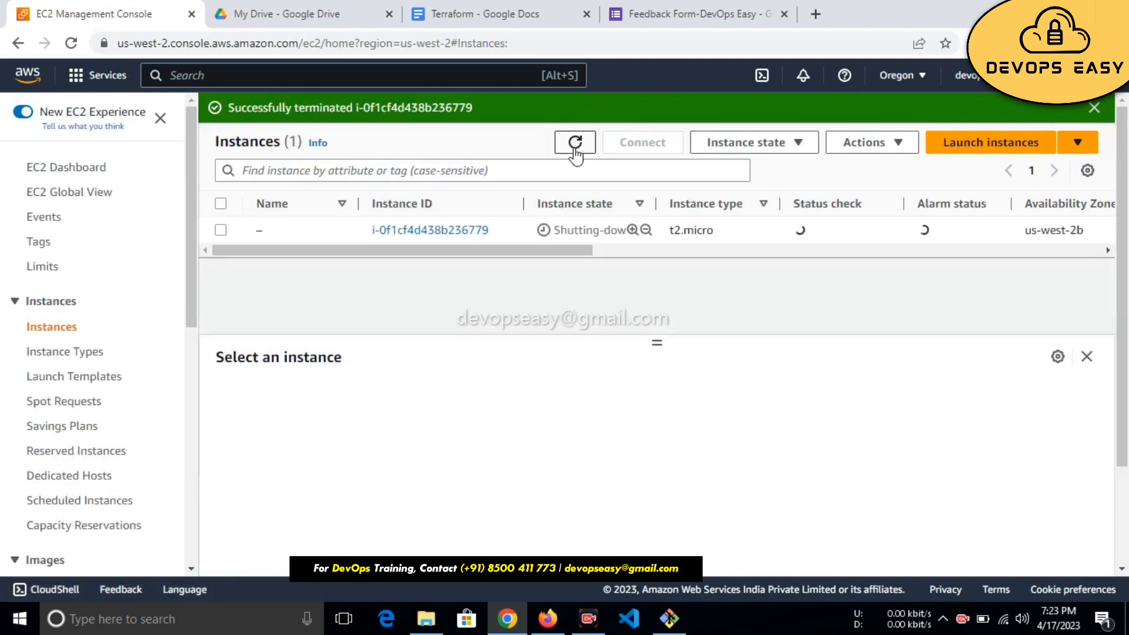
left_click(576, 154)
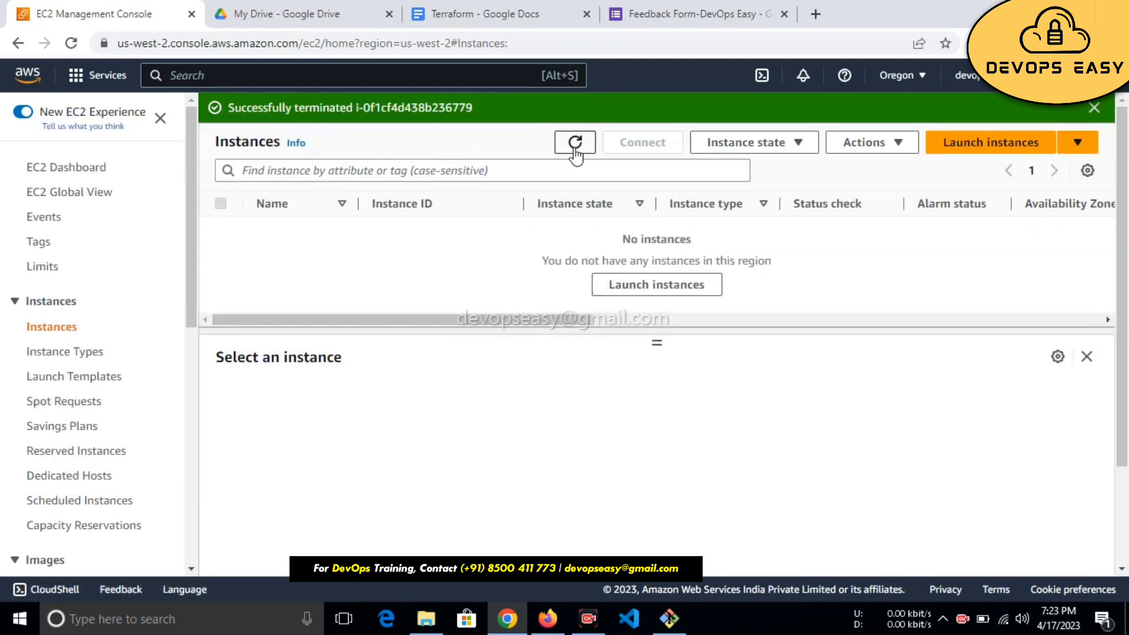
left_click(574, 147)
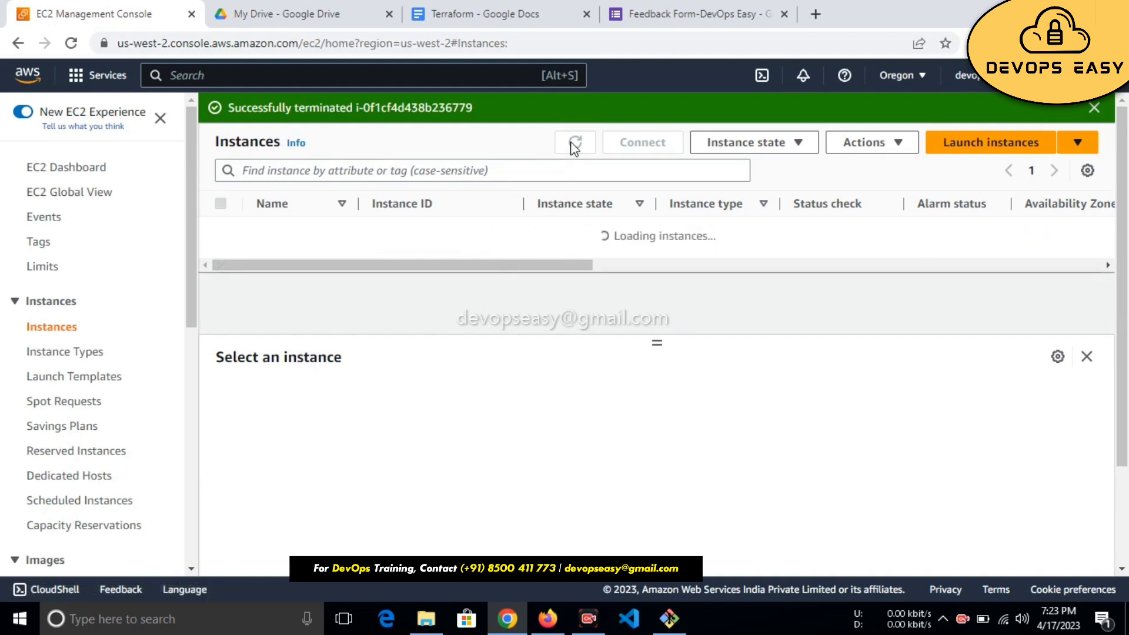
left_click(575, 147)
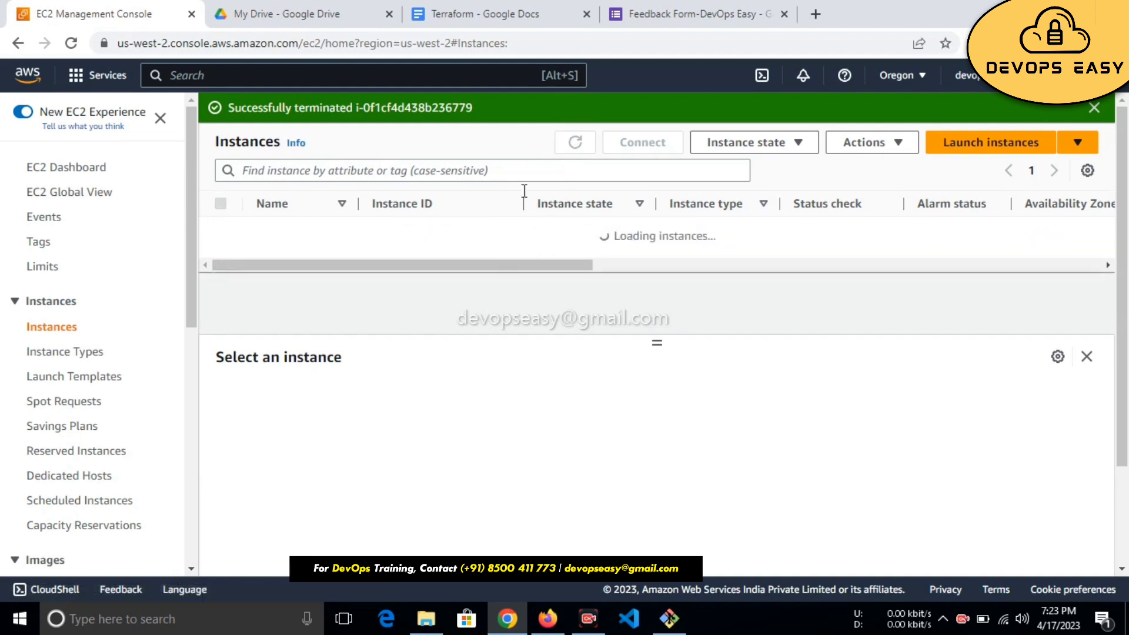
left_click(576, 144)
left_click(576, 143)
left_click(576, 145)
left_click(576, 144)
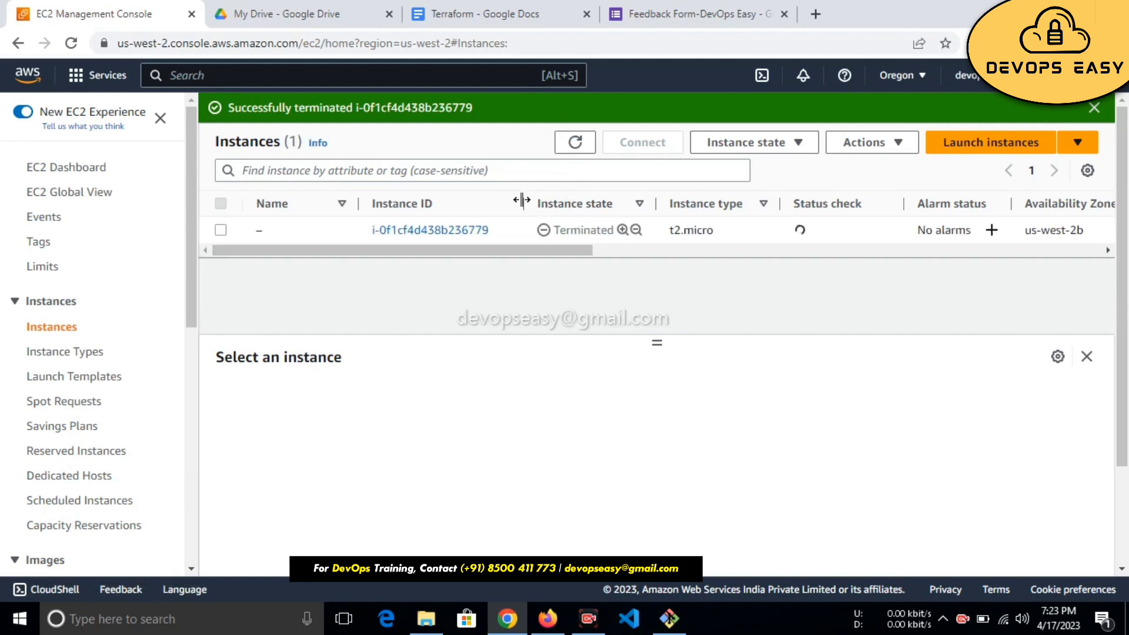
Search the web for "git download" in a new browser tab and open the Git downloads page on git-scm.com.
left_click(816, 15)
type("git")
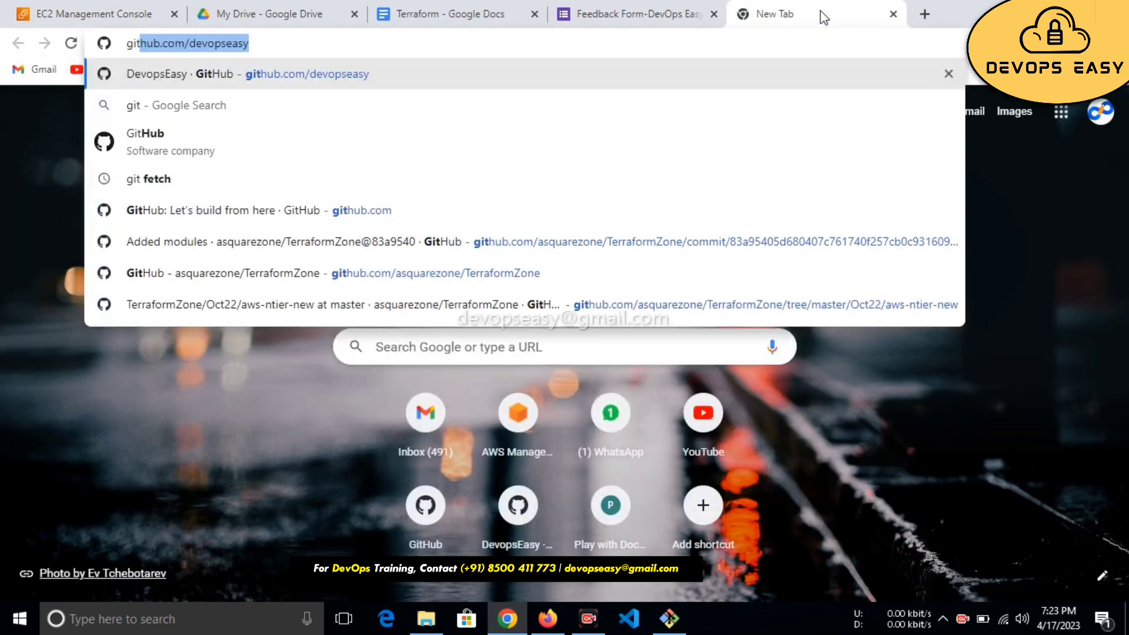
type(" dow")
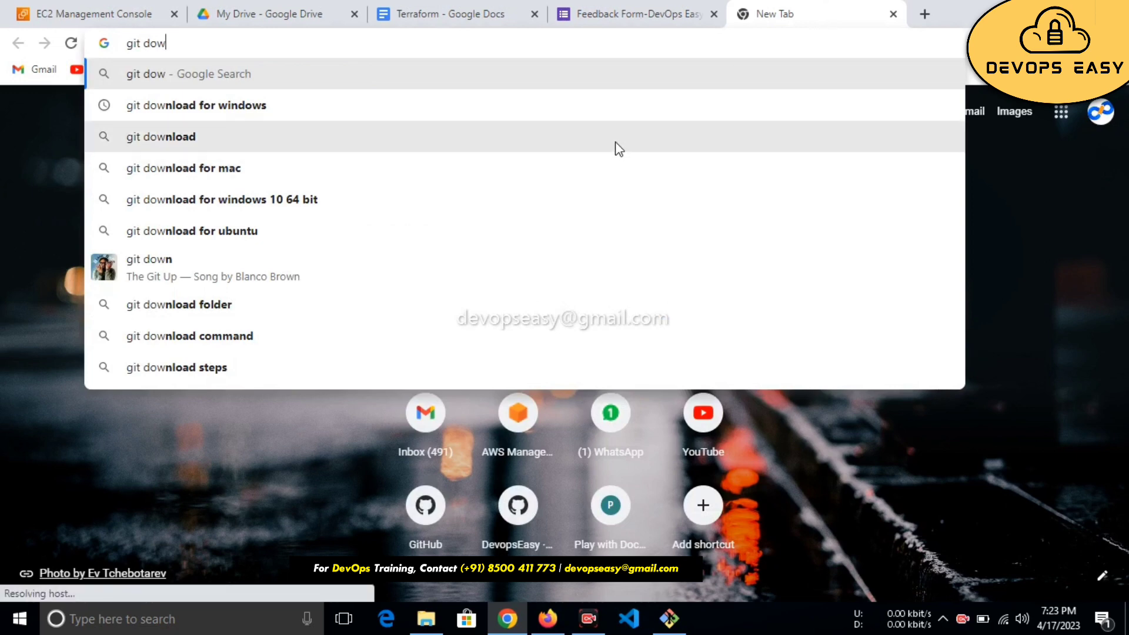
left_click(615, 146)
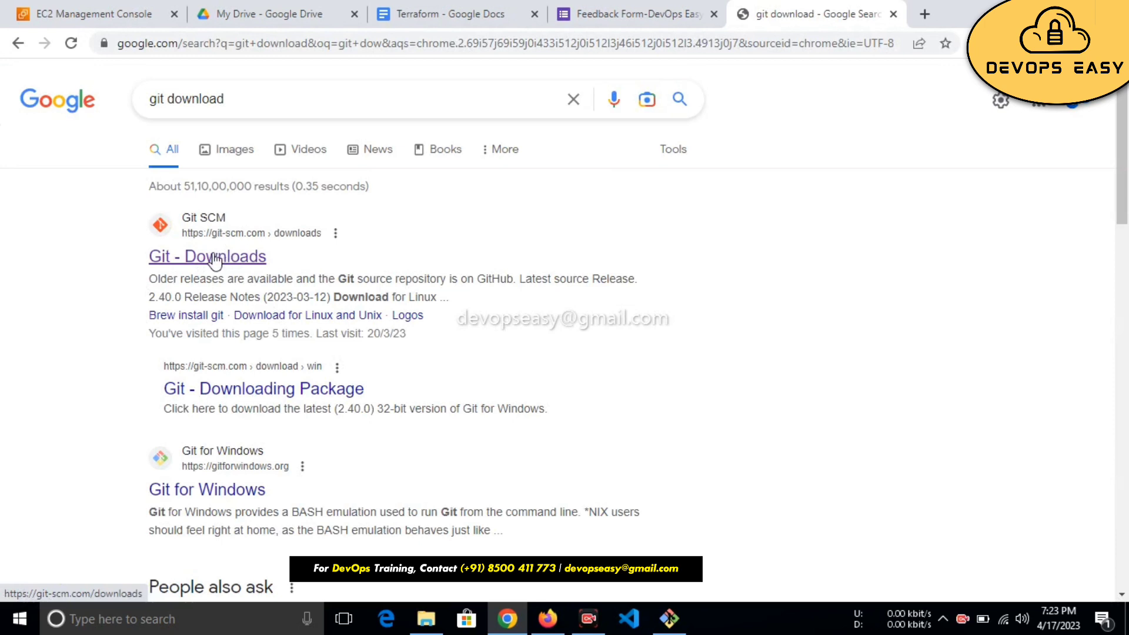
left_click(234, 255)
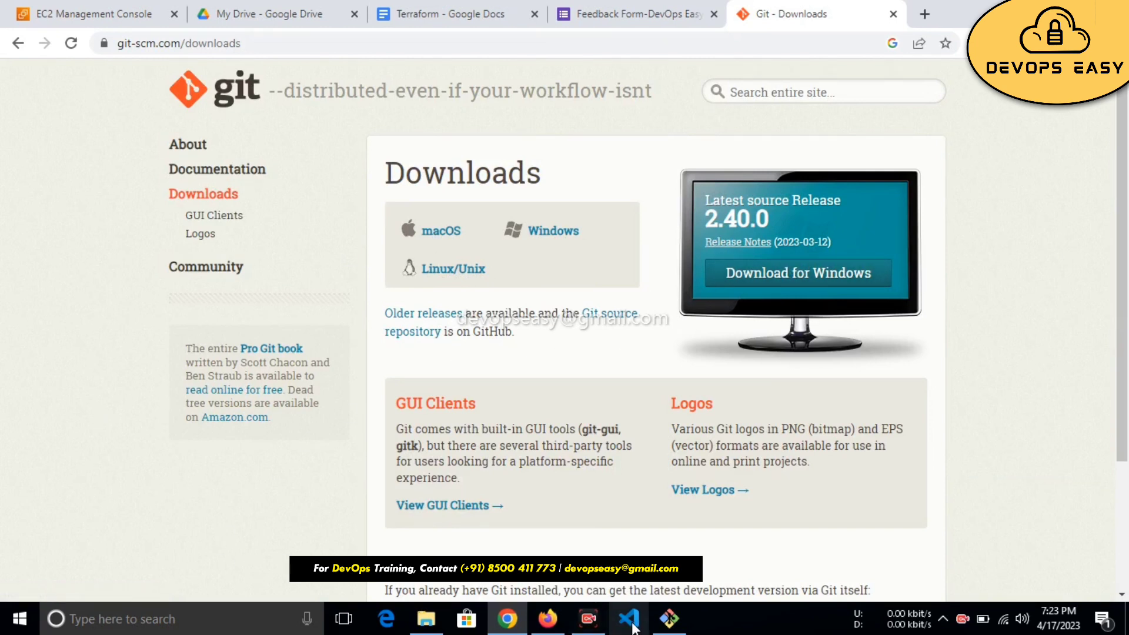
Search the web for "vs code download for windows", open the Visual Studio Code download page and review its installer options.
left_click(620, 45)
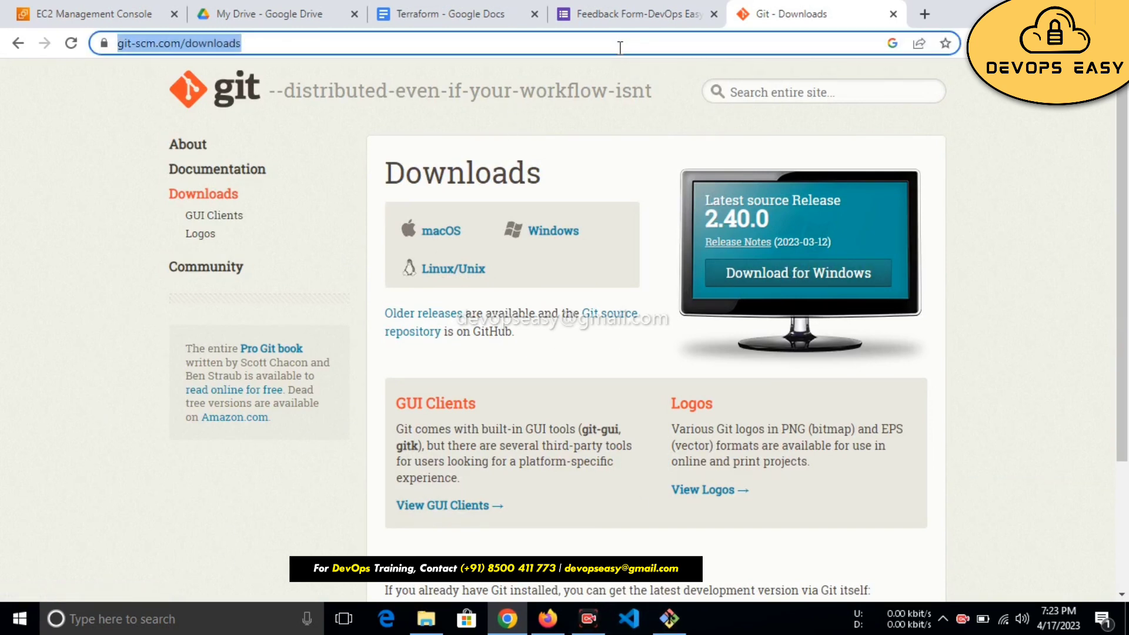
type("vs code")
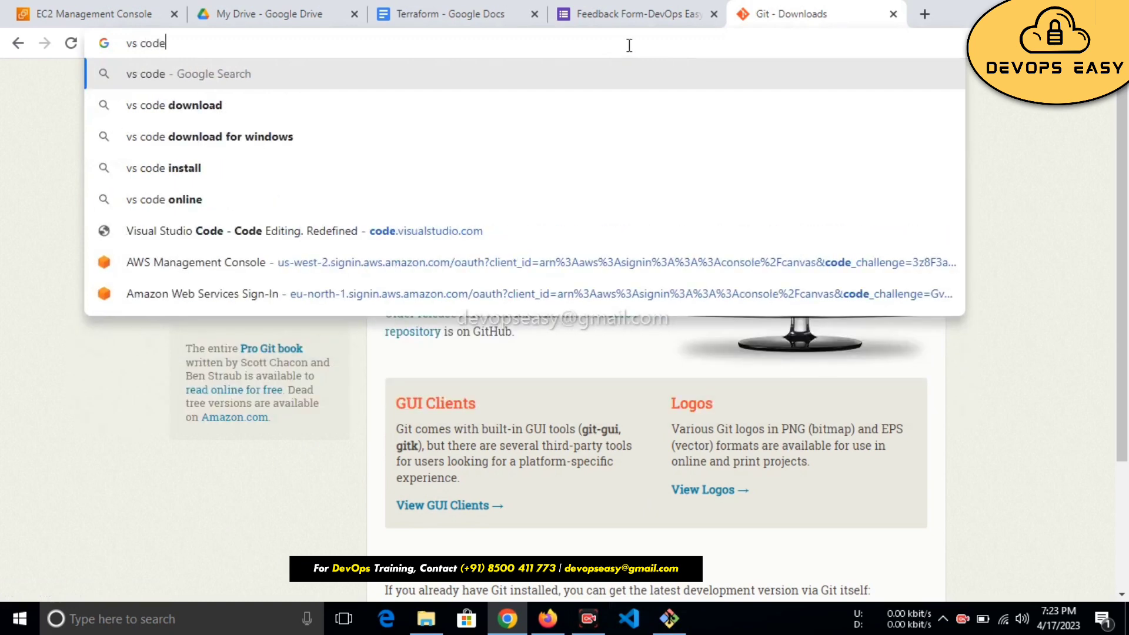
left_click(494, 136)
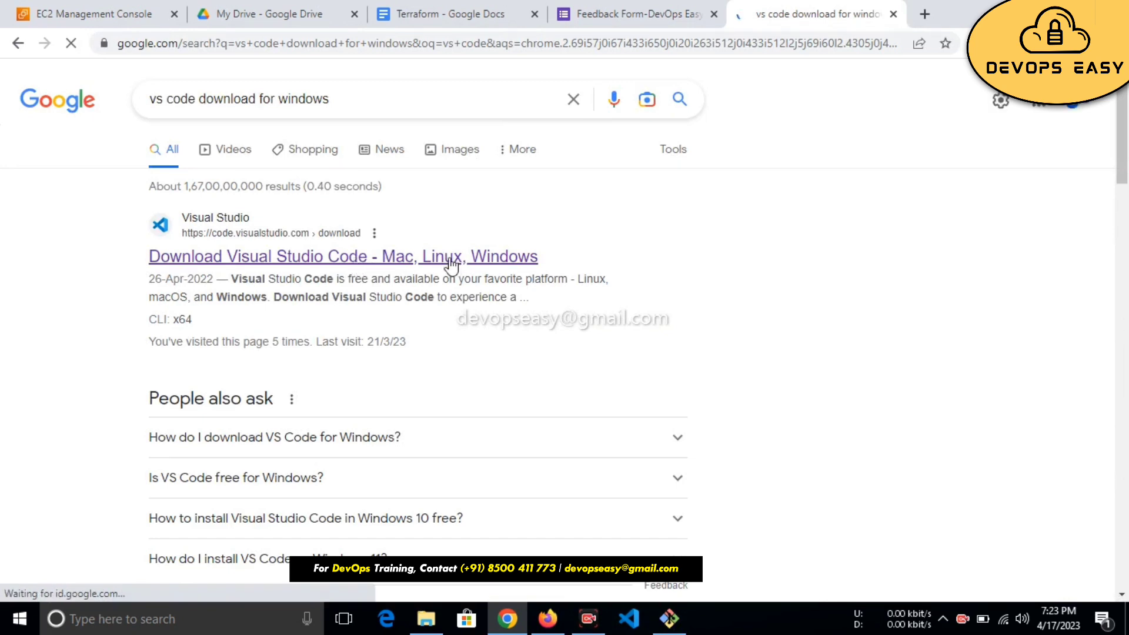
left_click(451, 261)
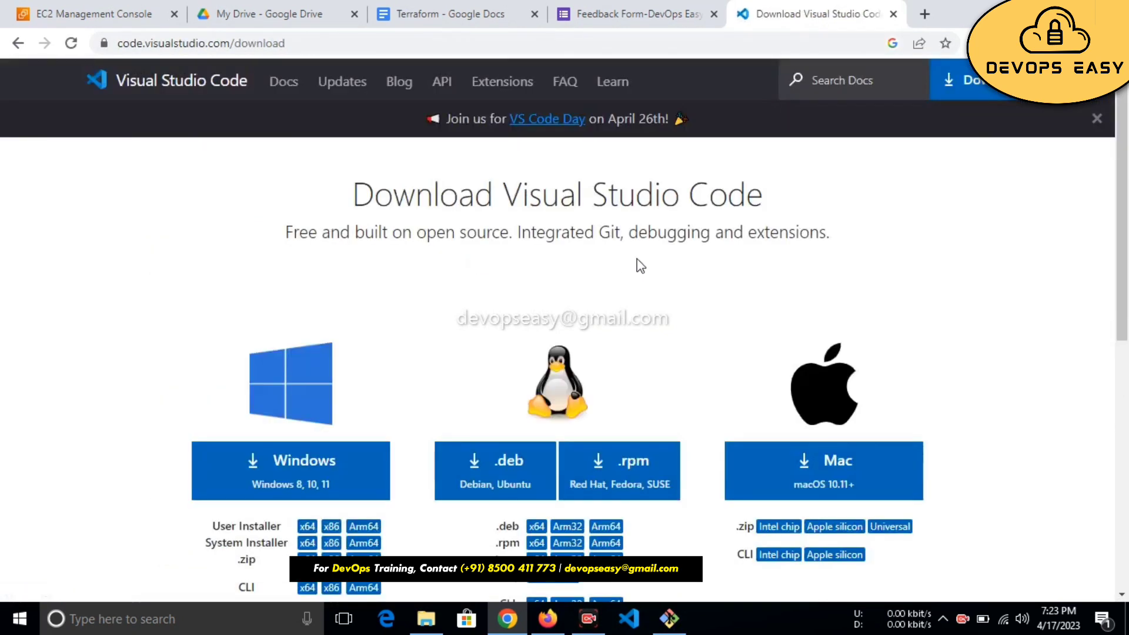
scroll(640, 266, "down", 3)
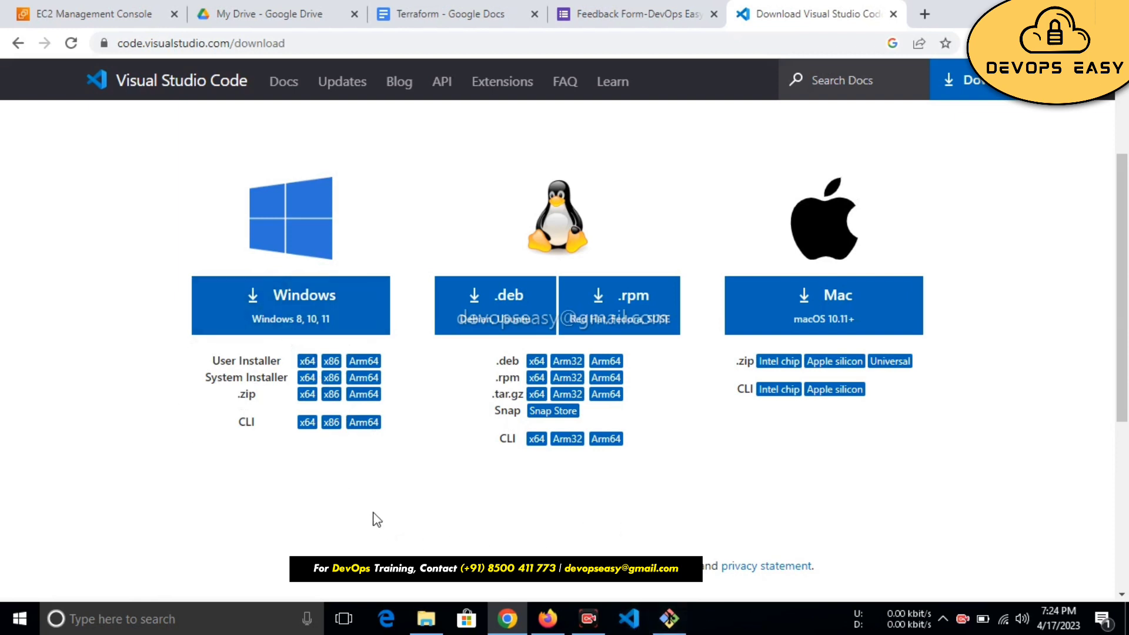
scroll(376, 520, "up", 3)
mouse_move(687, 627)
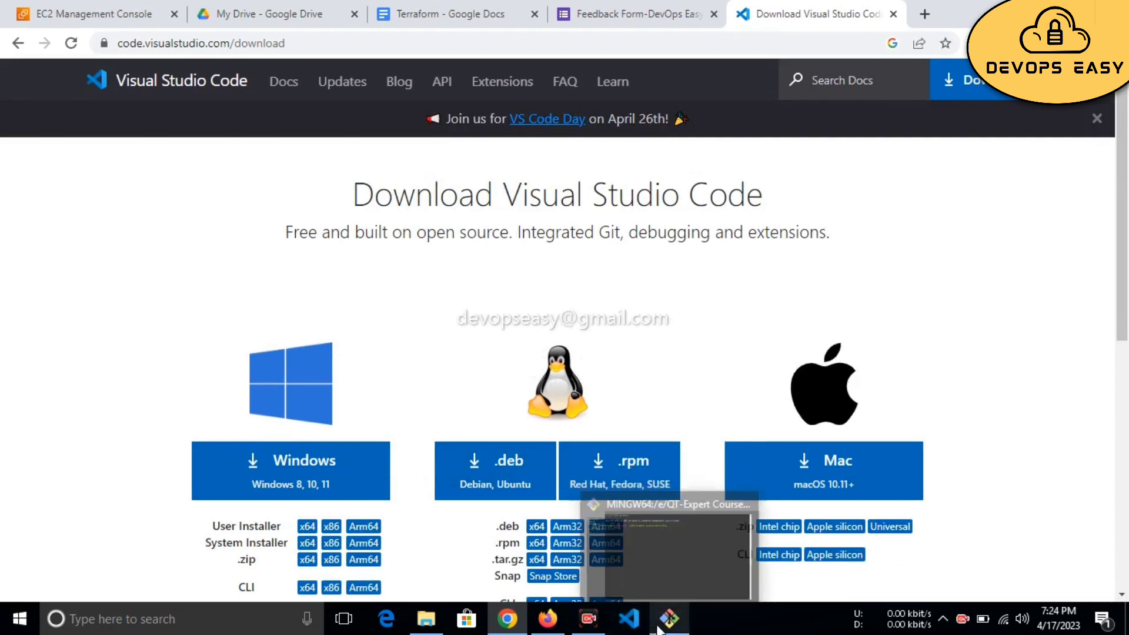
Go over the necessary software list for DevOps engineers in the Terraform document, from Visual Studio Code to AWS/AZURE Account.
left_click(620, 2)
left_click(426, 11)
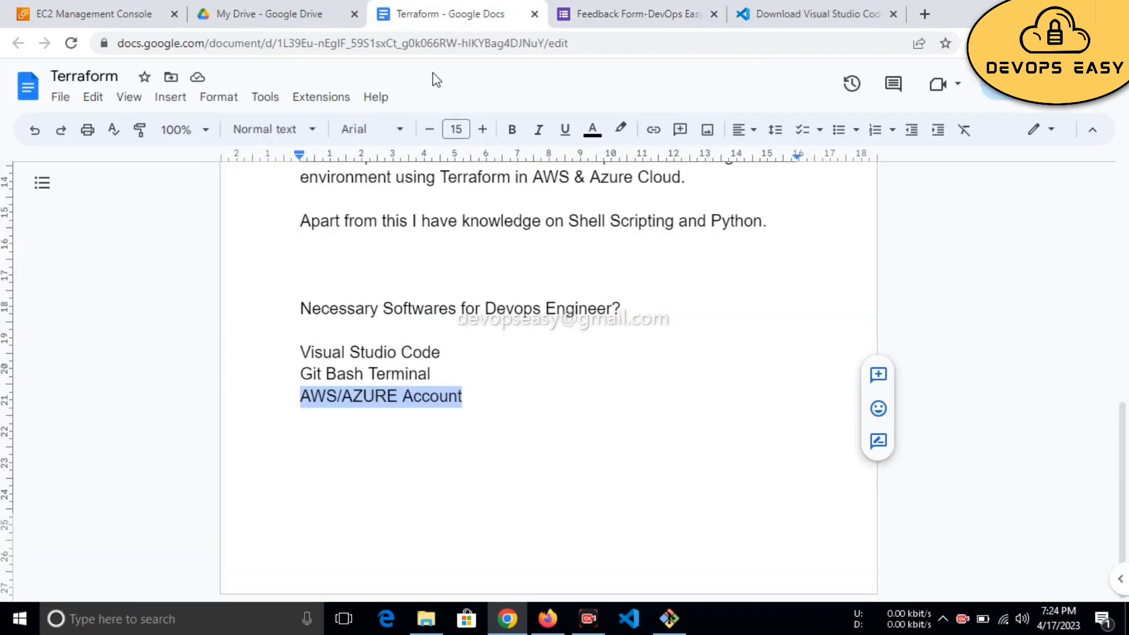
left_click(362, 354)
double_click(362, 352)
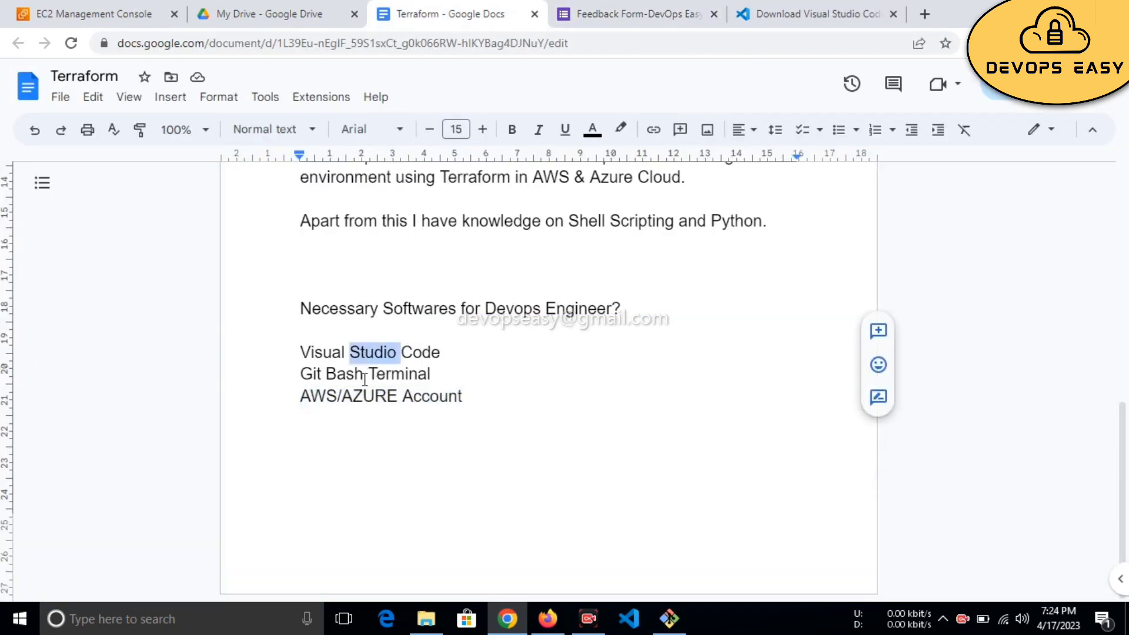
double_click(363, 377)
left_click(341, 396)
left_click(500, 391)
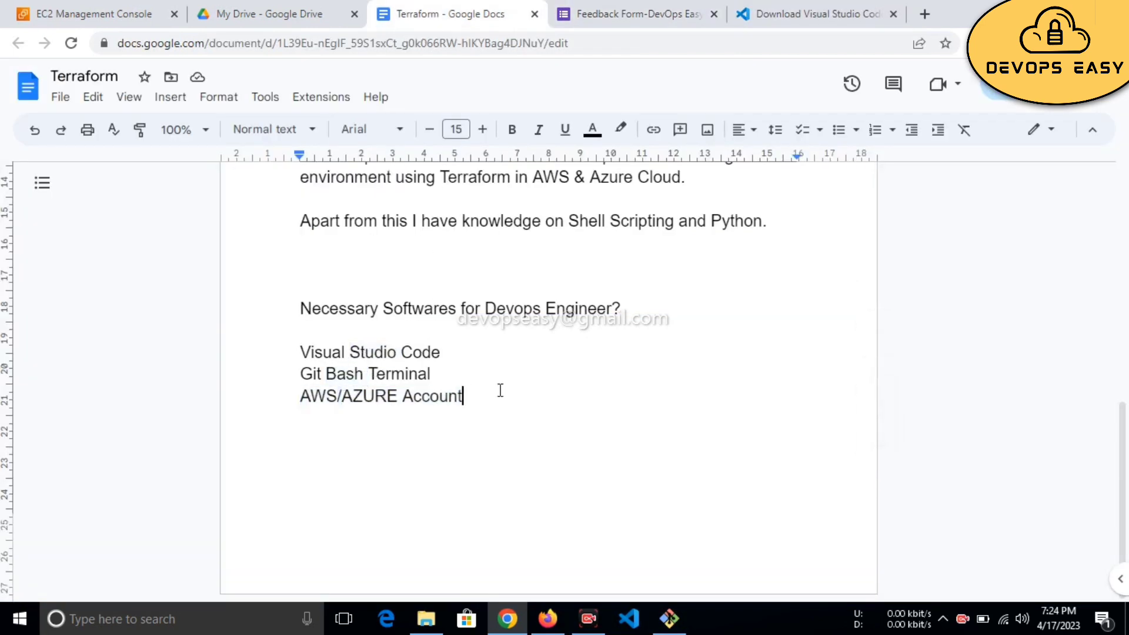
Return to the EC2 instances page and reload the instances list.
left_click(89, 9)
left_click(577, 143)
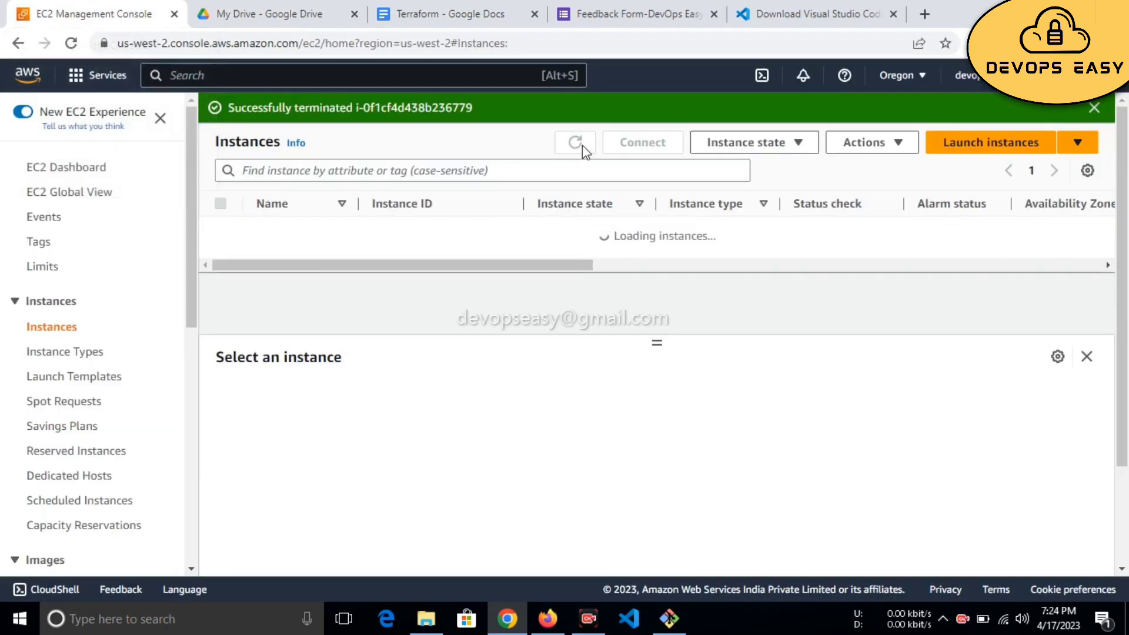